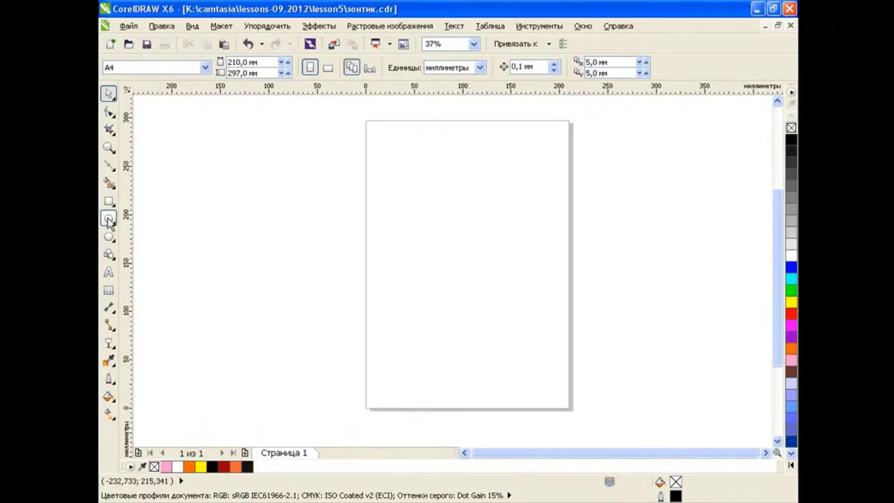
Draw a large ellipse and a flattened, wider copy overlapping its lower part.
left_click(109, 218)
left_click_drag(356, 150, 567, 307)
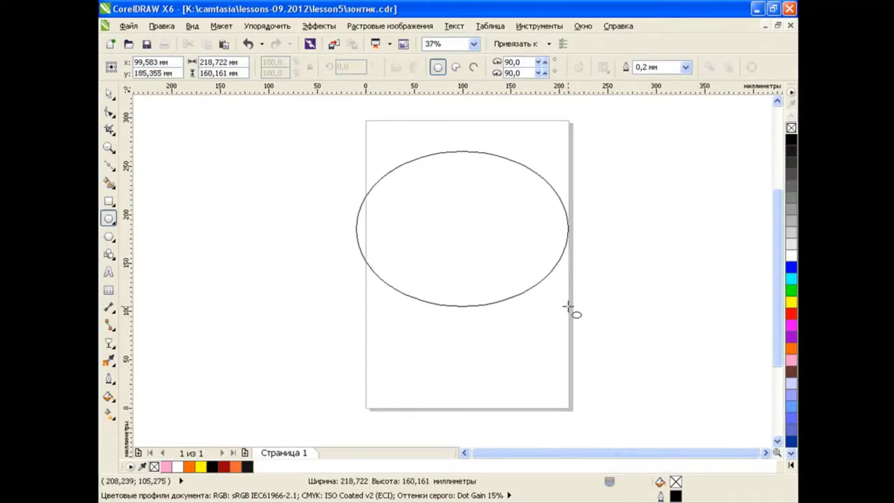
left_click_drag(463, 227, 466, 256)
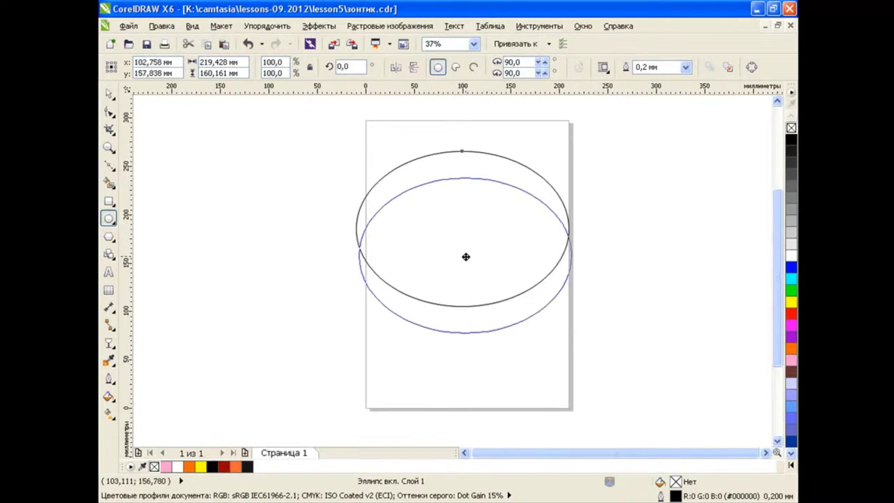
left_click_drag(464, 179, 464, 251)
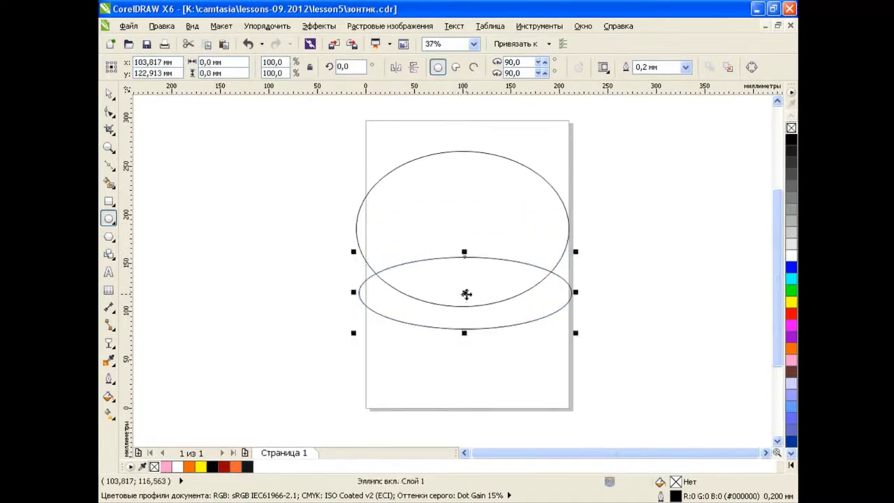
left_click_drag(465, 294, 465, 233)
left_click_drag(575, 232, 597, 235)
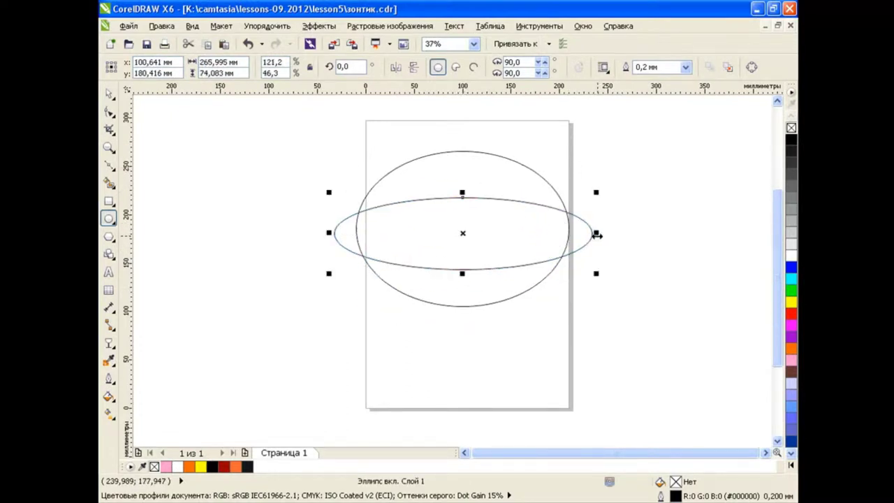
Smart Fill the area above the flat ellipse orange (#FF6633), remove the ellipses, and move the crescent lower.
left_click(109, 184)
left_click(461, 174)
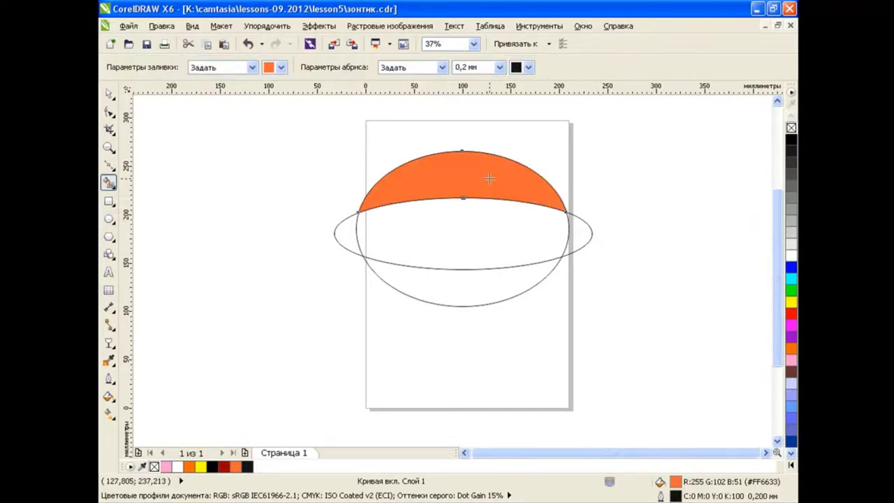
key("space")
left_click_drag(466, 173, 468, 210)
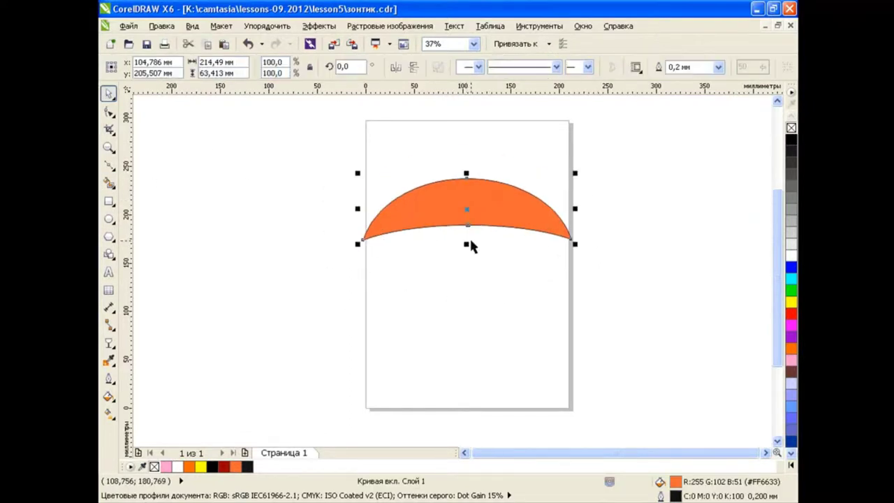
scroll(469, 285, "up", 3)
key("F10")
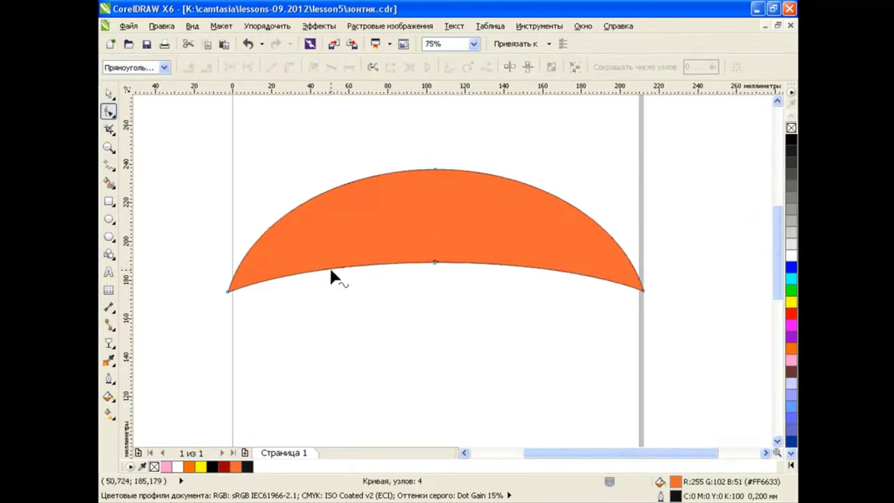
Add two nodes each to the canopy's lower and top curves and dip the top edge.
double_click(331, 268)
double_click(527, 267)
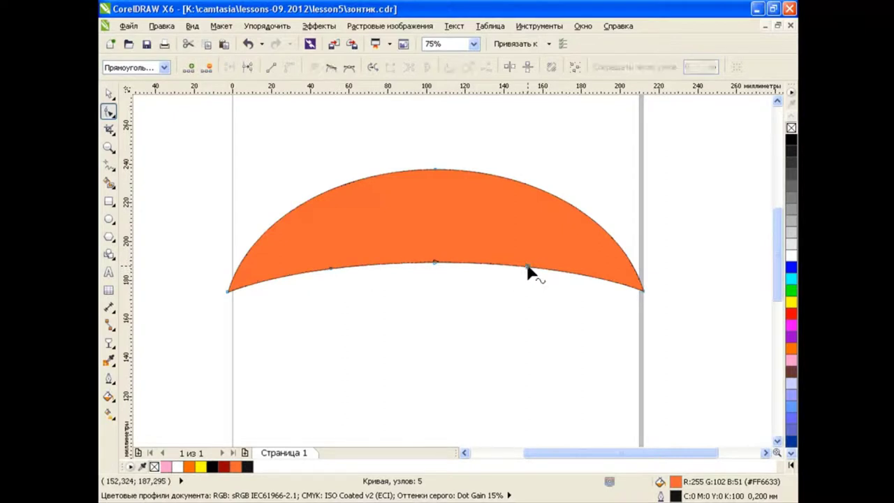
double_click(485, 172)
double_click(387, 175)
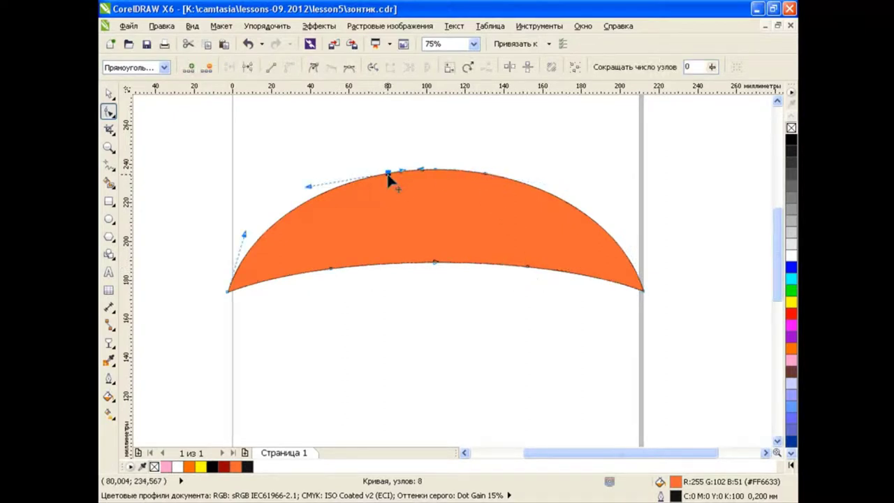
left_click_drag(484, 172, 484, 174)
left_click(511, 209)
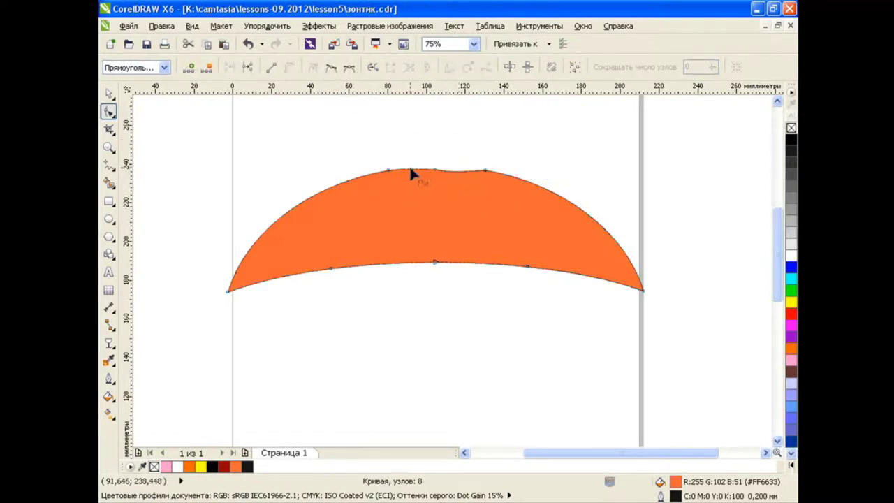
left_click_drag(410, 169, 410, 172)
Bow the three lower-edge segments upward into scallops.
left_click_drag(314, 268, 583, 314)
left_click(402, 282)
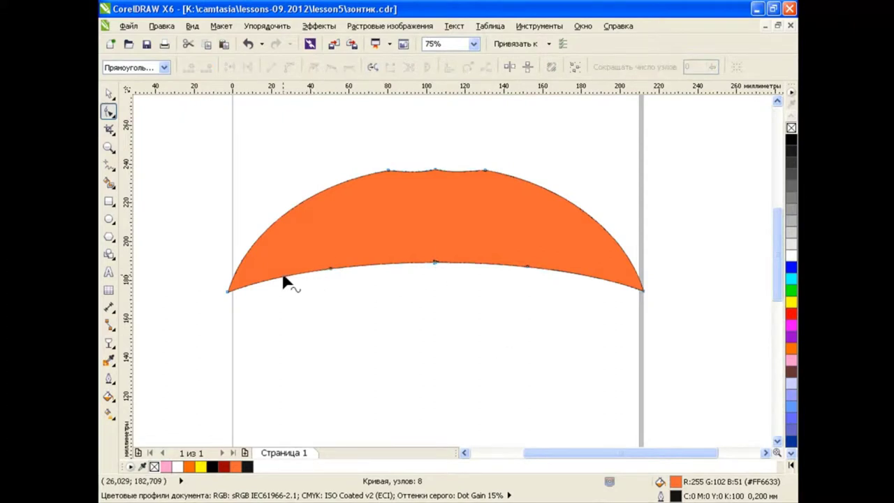
left_click_drag(283, 279, 285, 272)
left_click_drag(387, 265, 391, 260)
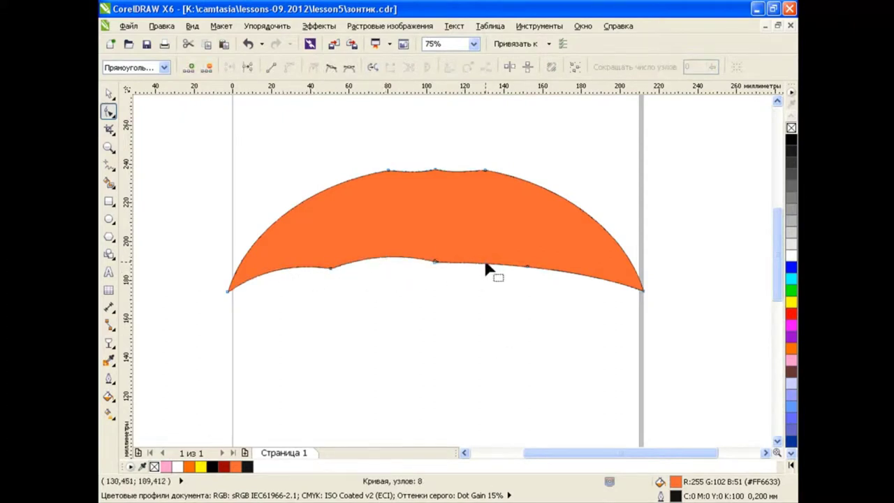
left_click_drag(485, 266, 485, 260)
left_click_drag(567, 273, 528, 256)
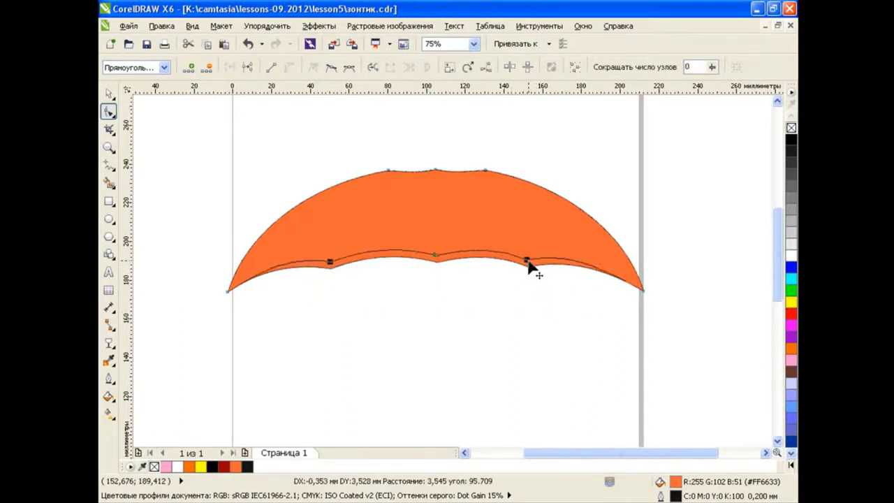
left_click(528, 341)
Refine the curve handles at the canopy's left tip, top and right end.
left_click(388, 174)
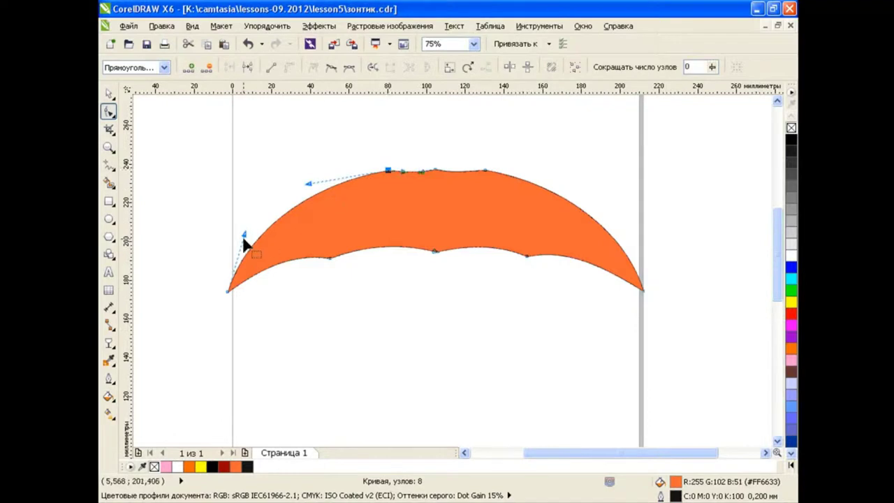
left_click_drag(239, 234, 230, 255)
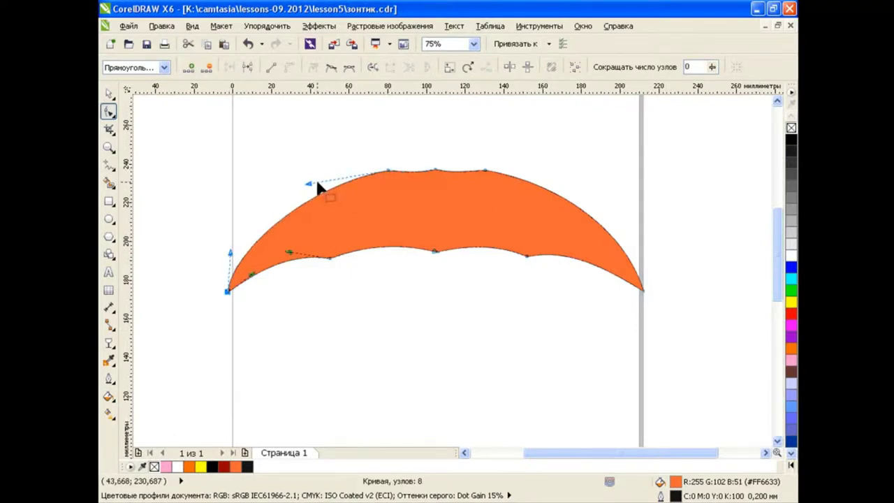
left_click_drag(314, 184, 289, 184)
left_click_drag(486, 174, 583, 183)
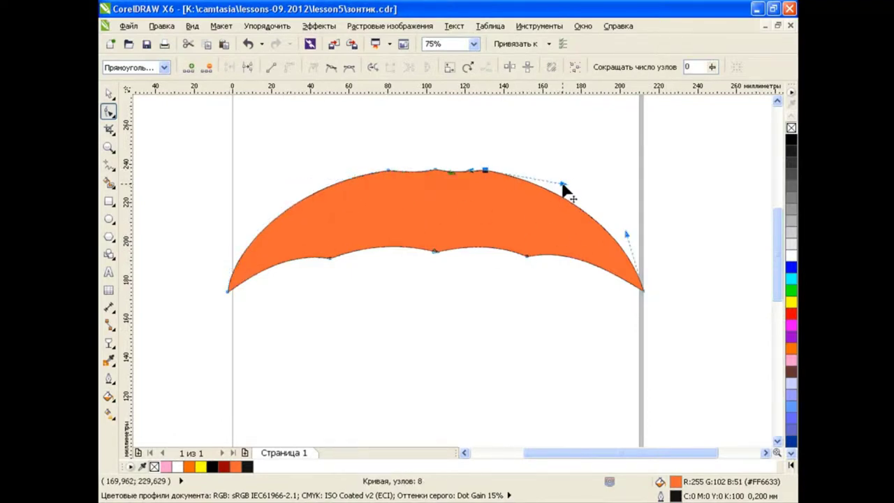
left_click_drag(624, 240, 645, 271)
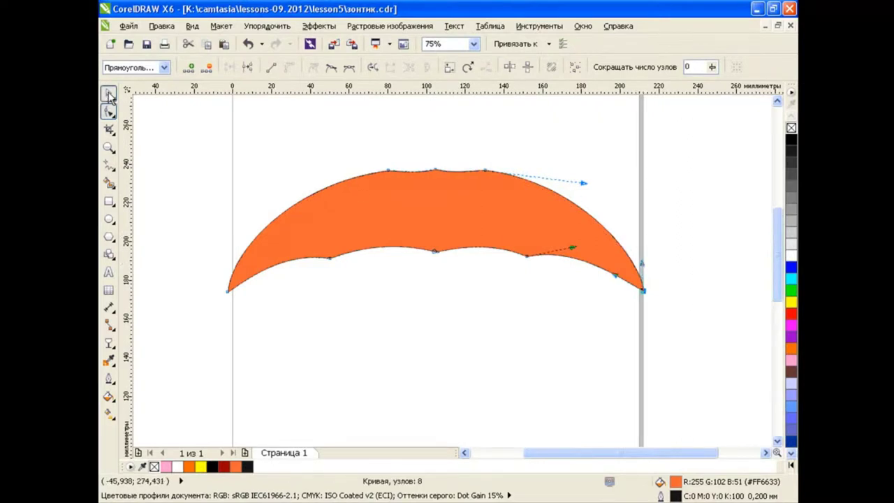
left_click(108, 94)
left_click(478, 352)
left_click(111, 171)
Draw a straight Bezier rib line from the canopy's lower edge up past its top.
left_click(167, 189)
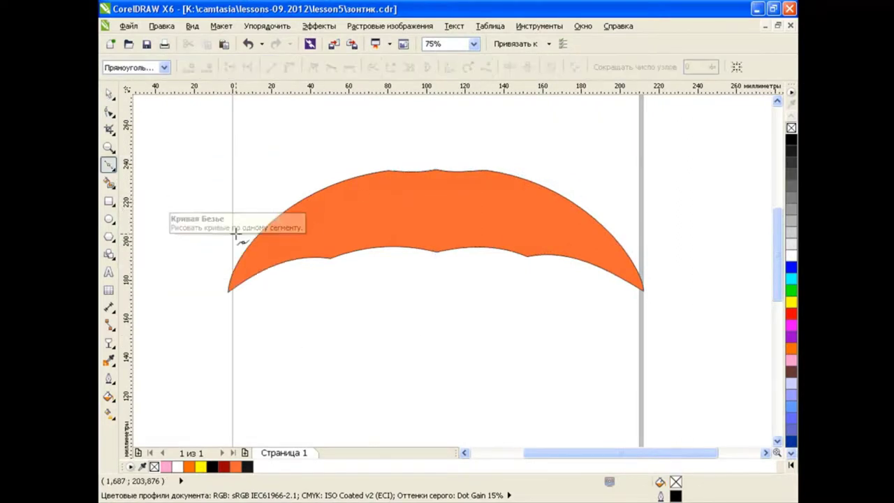
left_click(327, 268)
left_click(398, 159)
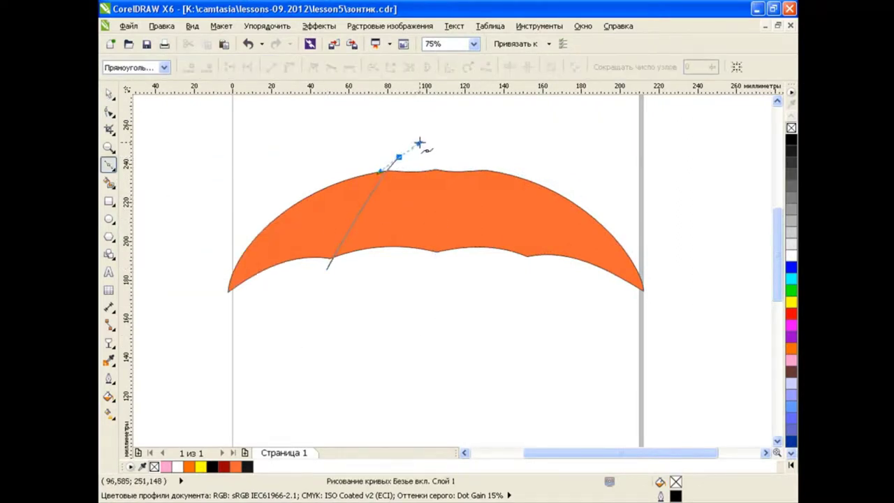
key("F10")
scroll(325, 268, "up", 1)
left_click(322, 267)
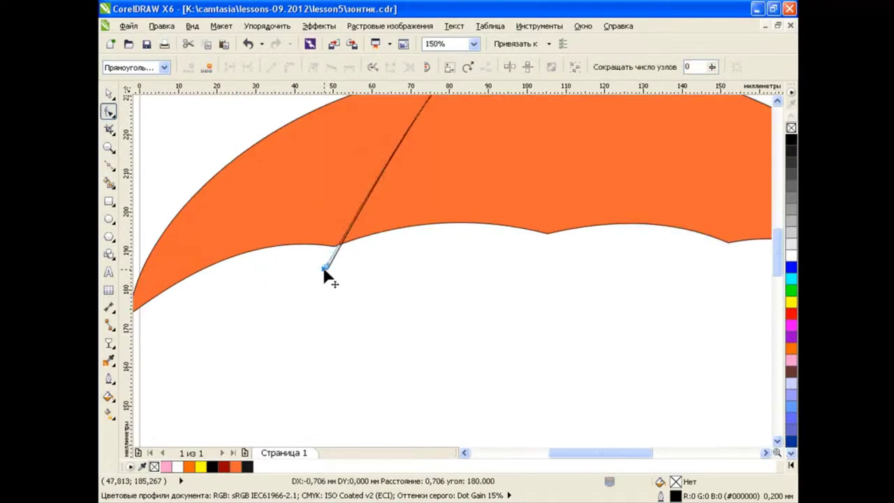
scroll(356, 240, "down", 1)
Snap the rib's lower end onto the edge and bend the rib into a curve.
left_click(347, 243)
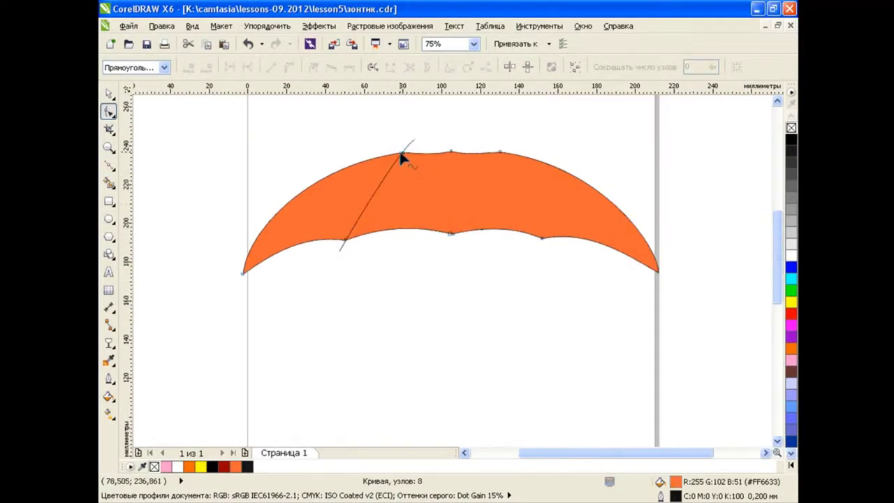
left_click(368, 207)
scroll(345, 252, "up", 1)
left_click_drag(334, 249, 338, 254)
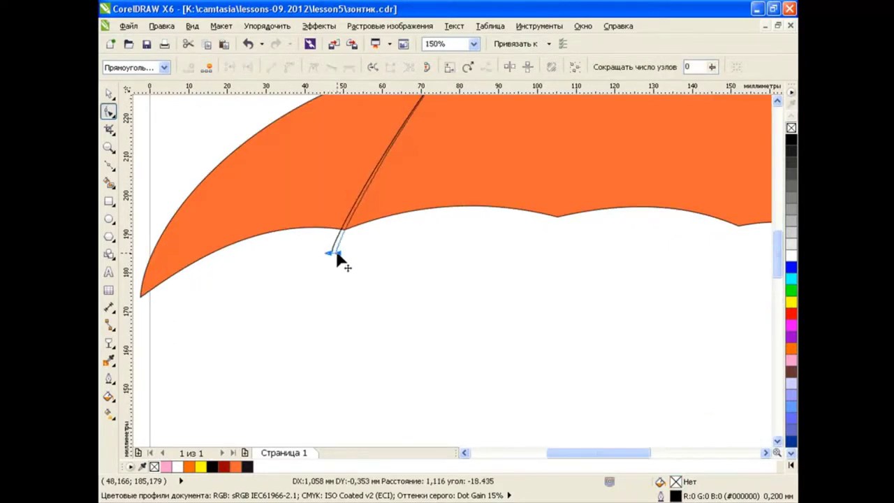
scroll(338, 254, "down", 1)
left_click_drag(417, 190, 403, 184)
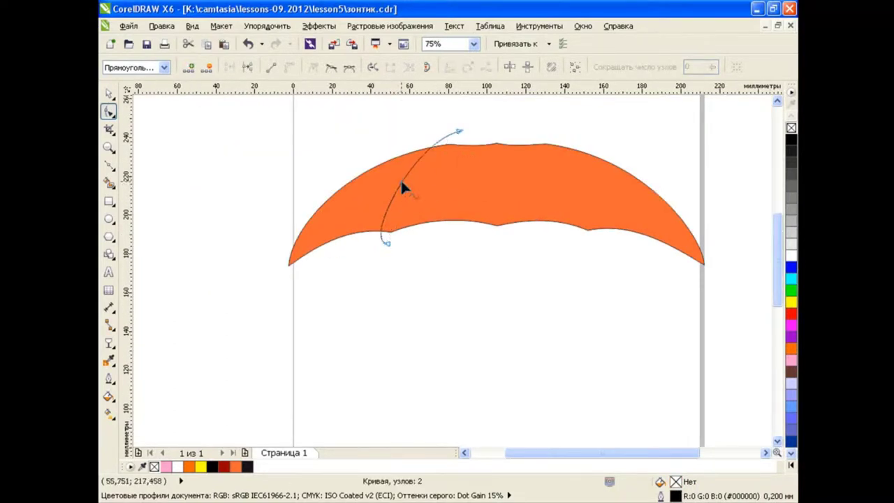
left_click_drag(459, 131, 471, 132)
left_click_drag(388, 250, 377, 222)
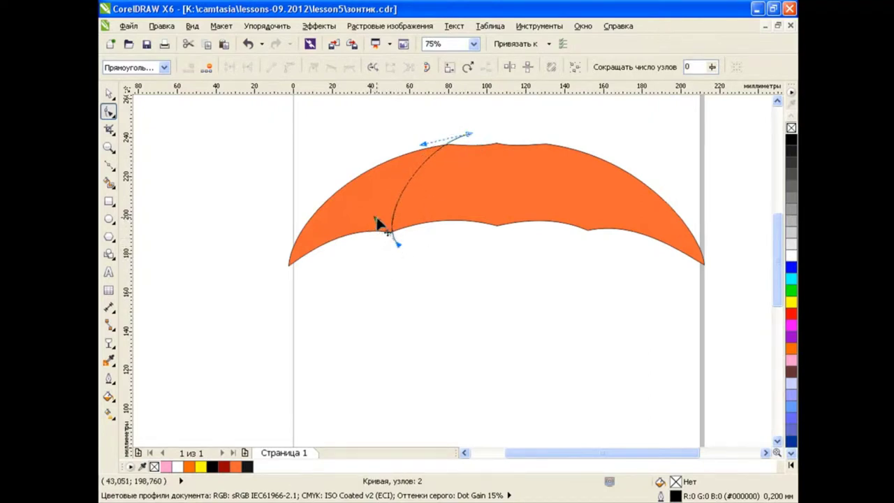
Smooth the canopy outline's lower-right and lower-left segments.
scroll(775, 315, "up", 1)
scroll(768, 452, "right", 3)
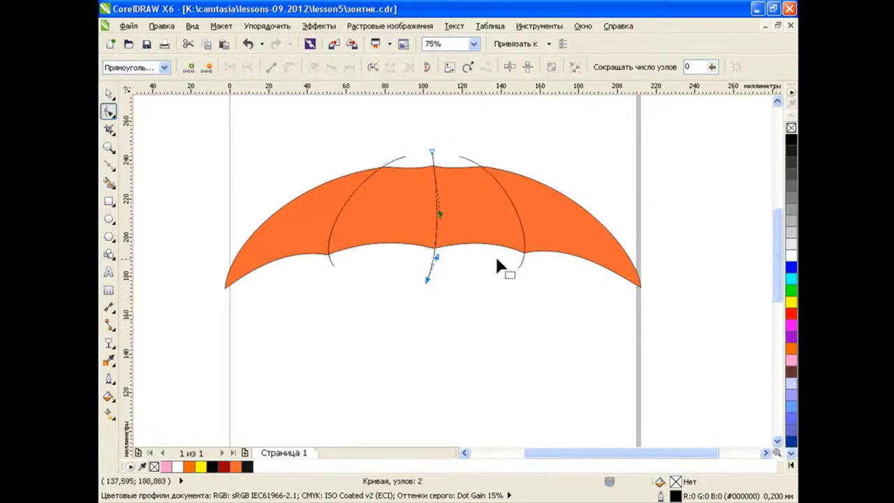
left_click(601, 239)
left_click(615, 274)
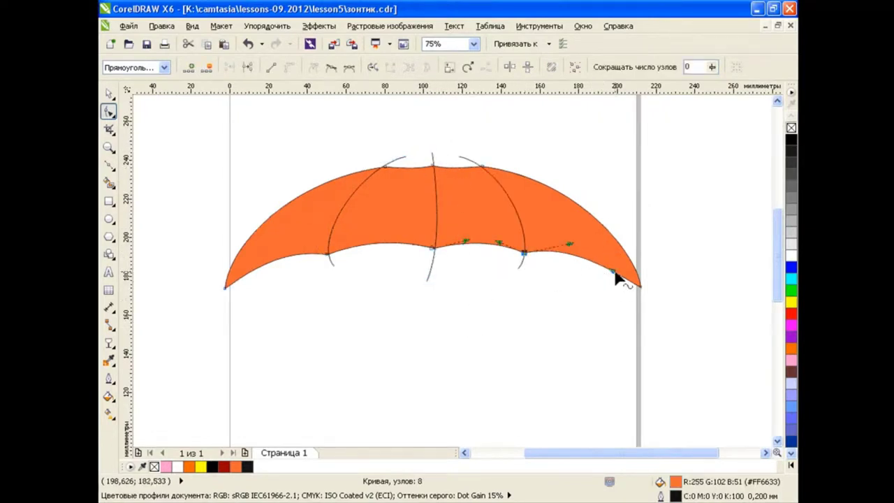
left_click_drag(593, 258, 586, 265)
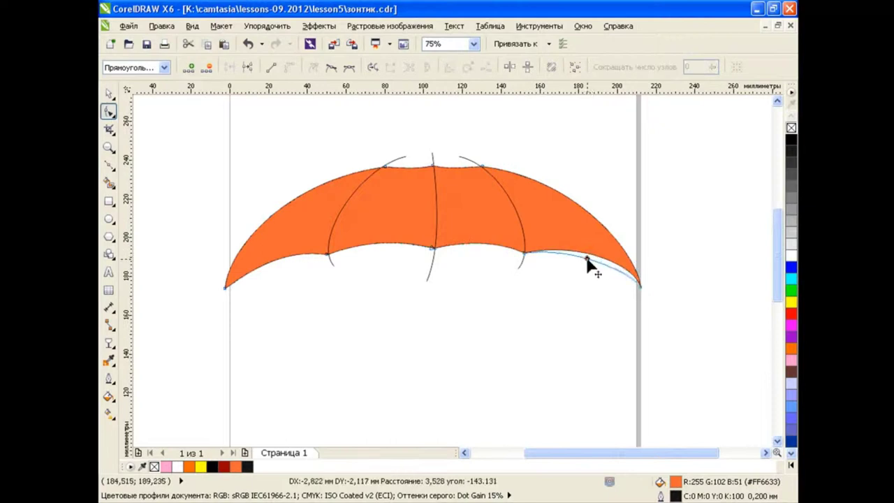
left_click_drag(285, 262, 276, 272)
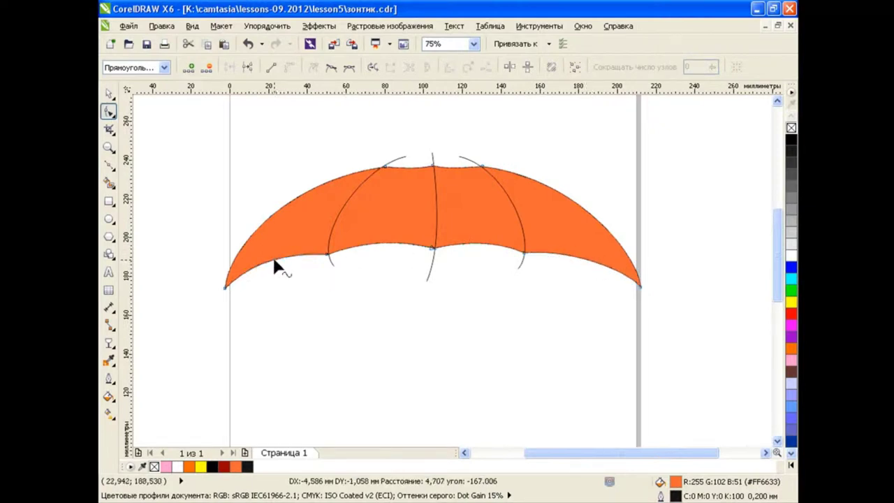
Smart Fill the canopy panels pale yellow (#FFFF66).
left_click(108, 182)
left_click(281, 67)
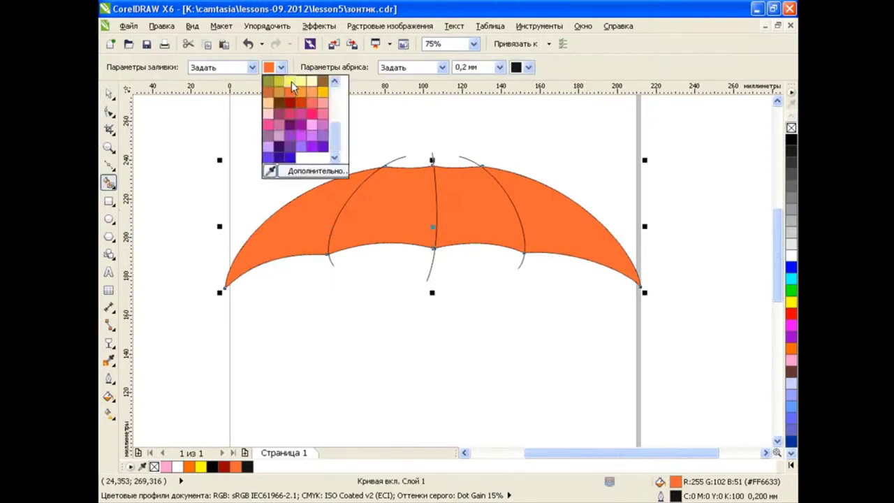
left_click(290, 82)
left_click(315, 206)
left_click(481, 205)
left_click(559, 209)
left_click(409, 213)
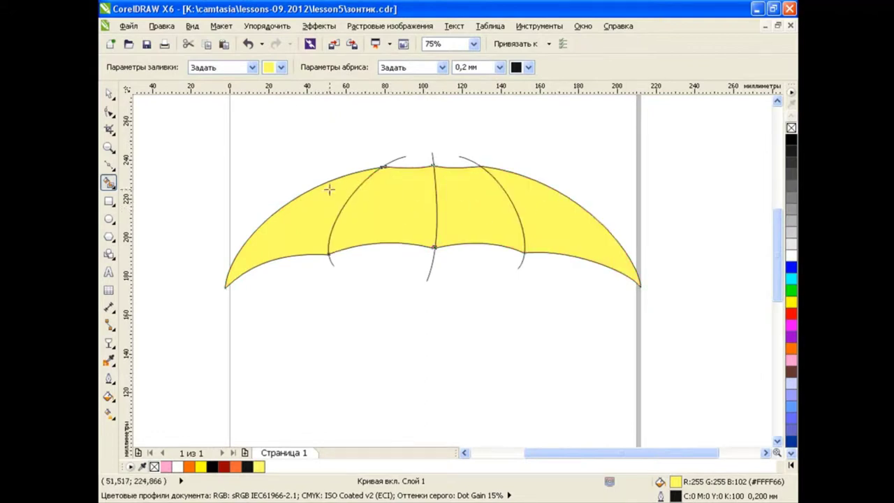
left_click(105, 94)
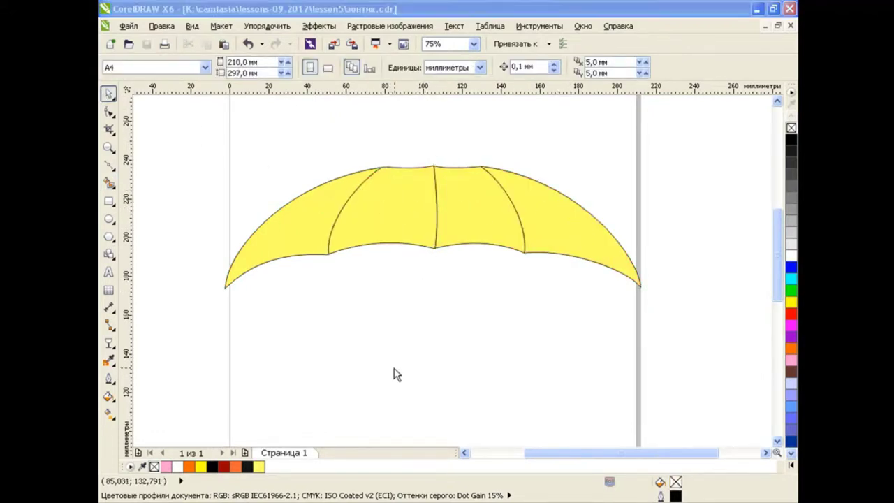
left_click(110, 168)
Draw a closed straight-line polygon below the canopy from tip to tip.
left_click(195, 180)
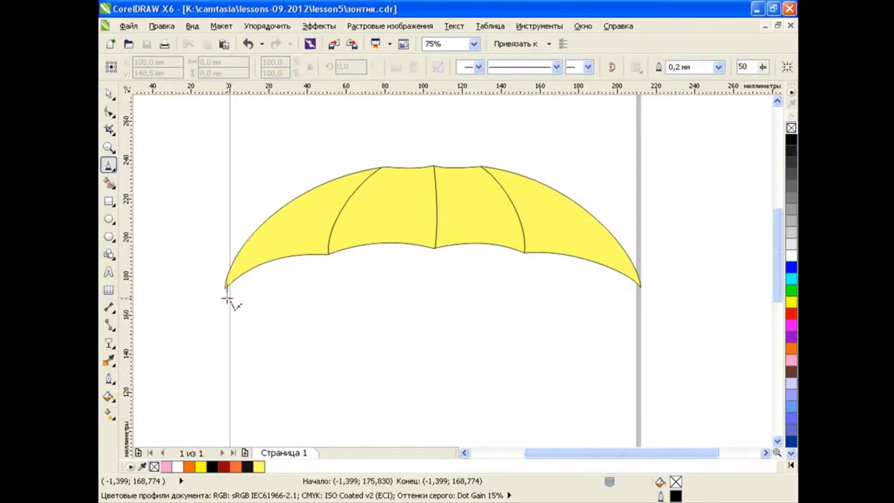
mouse_move(226, 285)
left_mouse_down()
mouse_move(248, 306)
mouse_move(396, 331)
mouse_move(573, 324)
mouse_move(638, 286)
mouse_move(607, 244)
mouse_move(524, 208)
mouse_move(436, 200)
left_mouse_up()
key("Delete")
mouse_move(436, 199)
left_mouse_down()
mouse_move(352, 213)
mouse_move(345, 205)
mouse_move(236, 268)
mouse_move(225, 286)
left_mouse_up()
key("space")
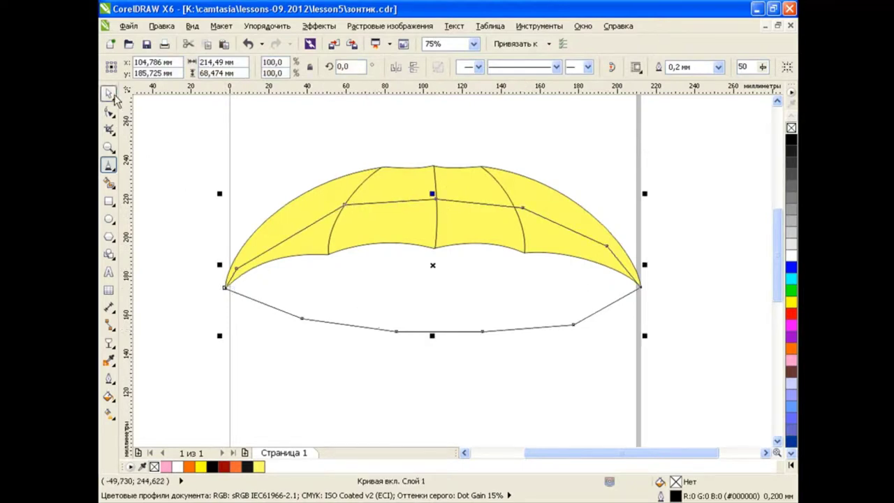
Fill the polygon light grey (#CCCCCC), send it behind the canopy, and convert its edges to curves.
left_click(594, 310)
left_click(790, 232)
key("shift+Page_Down")
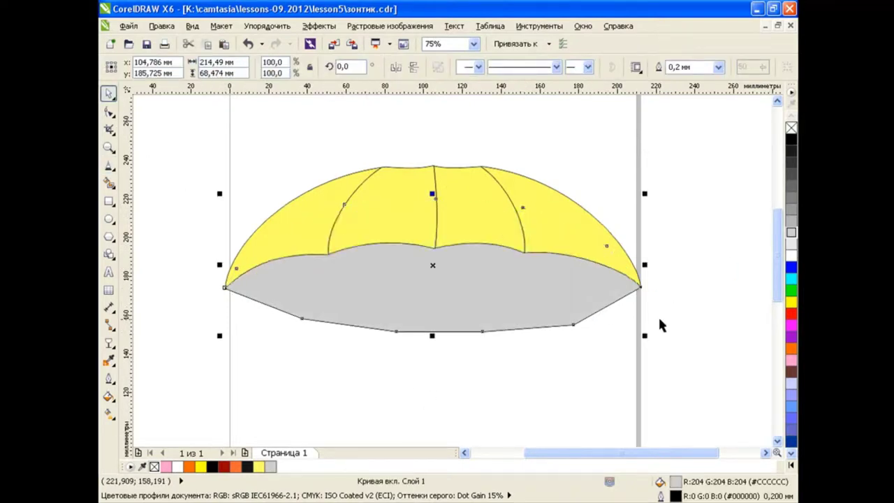
left_click(606, 358)
left_click(496, 310)
left_click(108, 111)
left_click_drag(194, 174, 620, 370)
left_click(296, 335)
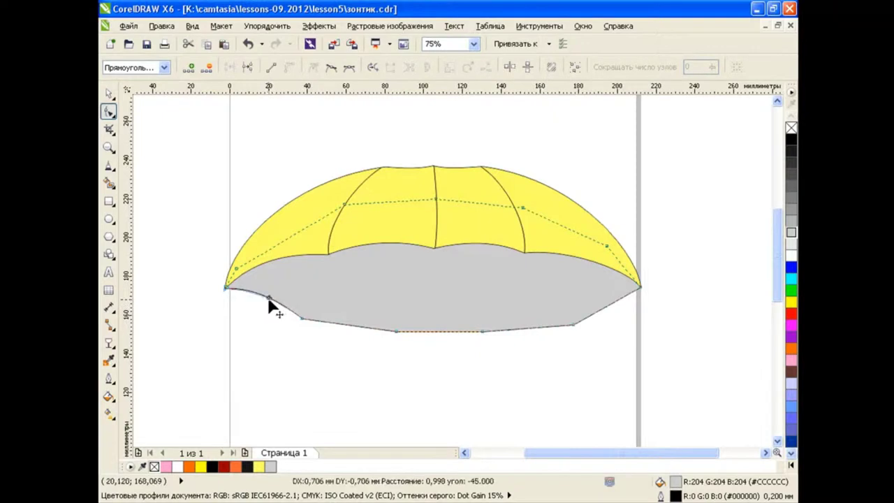
Bow each bottom edge of the grey underside upward into five scallops.
left_click_drag(347, 325, 349, 316)
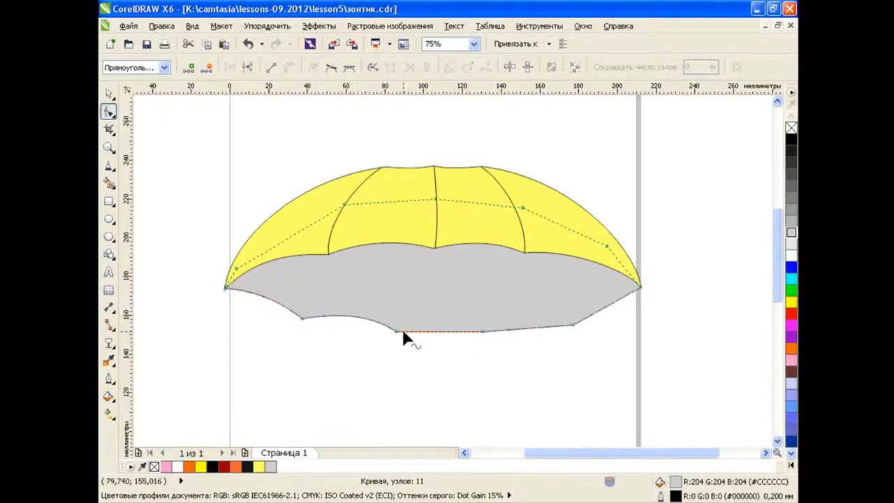
left_click_drag(438, 330, 439, 323)
left_click_drag(527, 329, 525, 325)
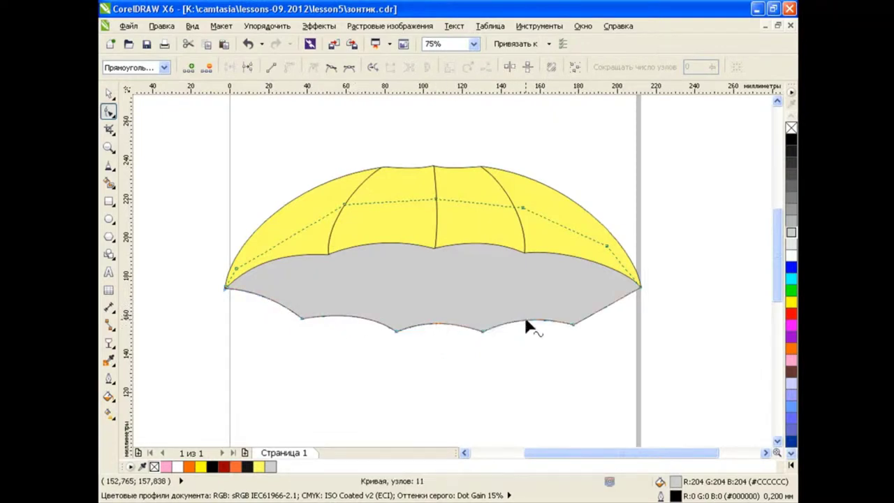
left_click_drag(608, 313, 601, 305)
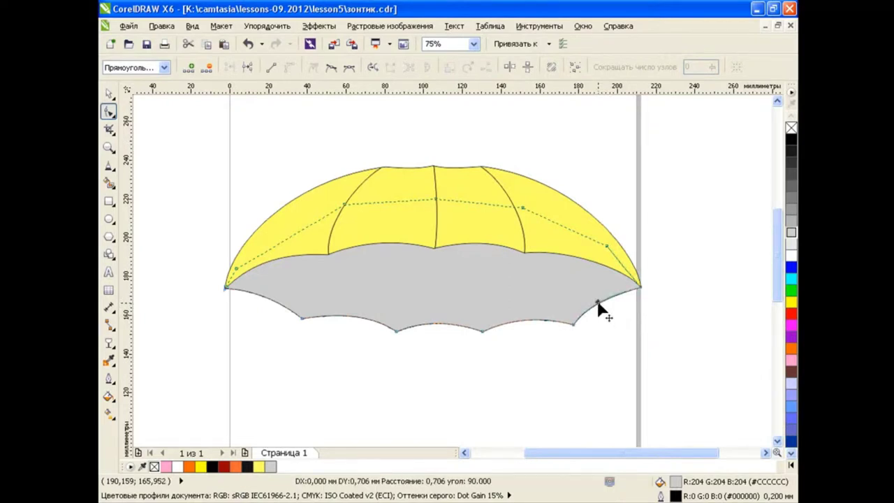
left_click_drag(301, 318, 297, 318)
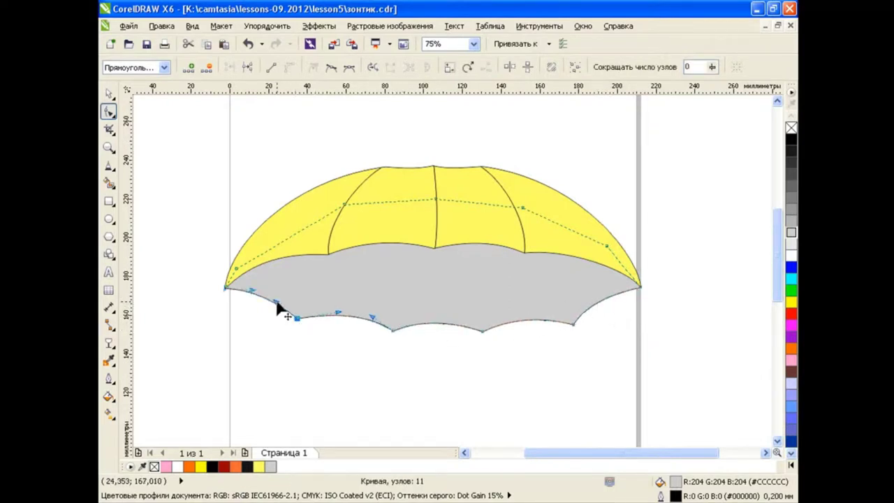
left_click(252, 292)
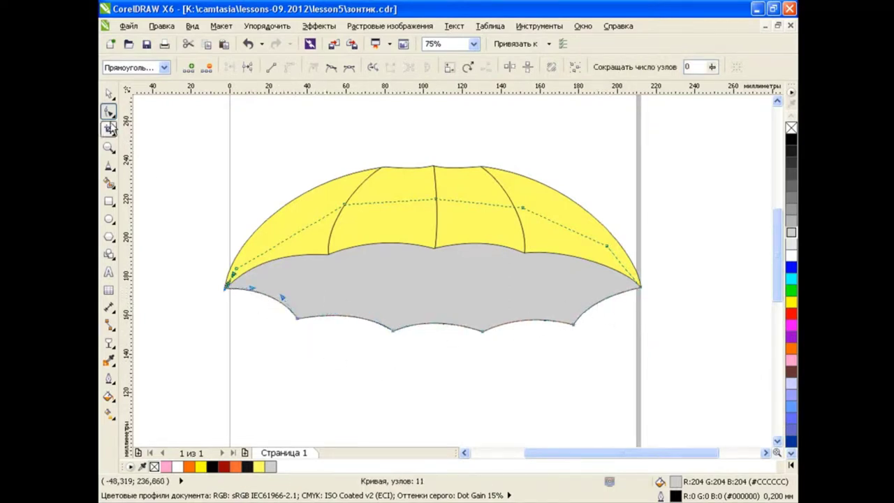
left_click(108, 93)
left_click(544, 354)
Draw a Bezier rib from the grey underside's left hem point up into the canopy.
left_click(112, 168)
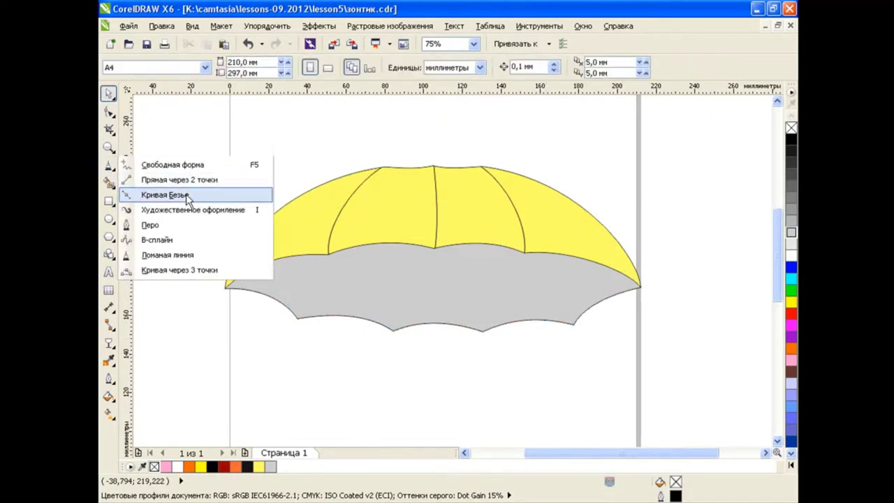
left_click(169, 193)
scroll(305, 331, "up", 2)
left_click(284, 319)
mouse_move(408, 139)
left_mouse_down()
mouse_move(458, 130)
mouse_move(479, 116)
mouse_move(442, 131)
left_mouse_up()
Bend the rib's lower and upper curves into a smooth arc.
left_click(108, 112)
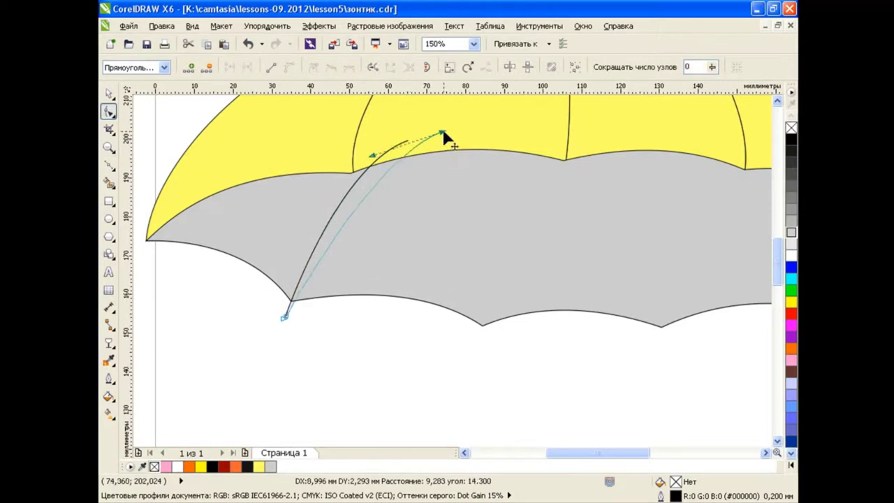
left_click(280, 321)
left_click_drag(282, 323, 312, 269)
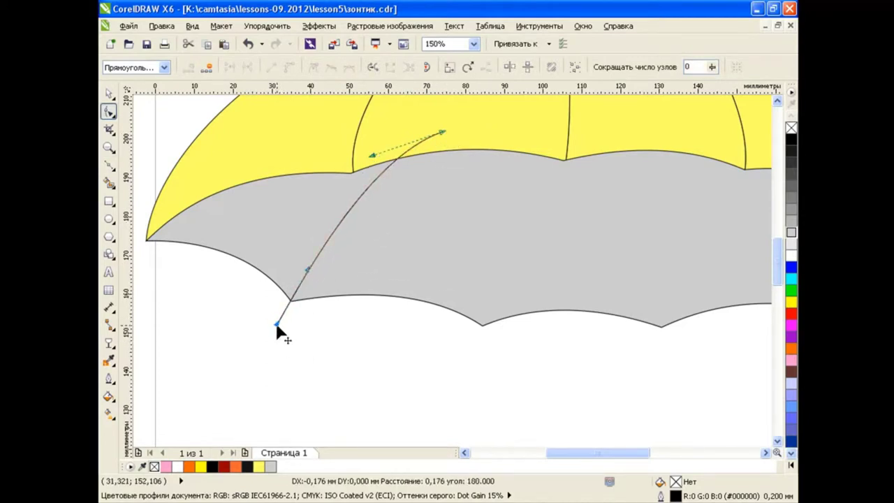
scroll(427, 227, "down", 2)
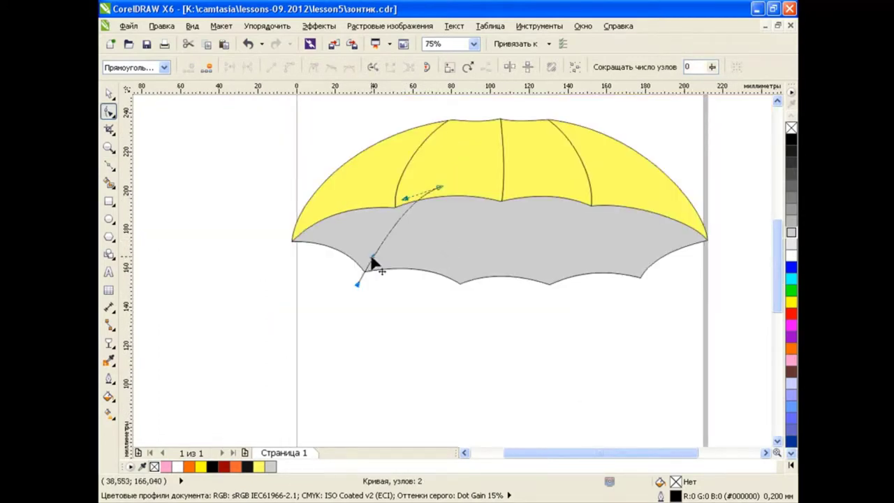
mouse_move(439, 187)
left_mouse_down()
mouse_move(450, 188)
mouse_move(395, 203)
left_mouse_up()
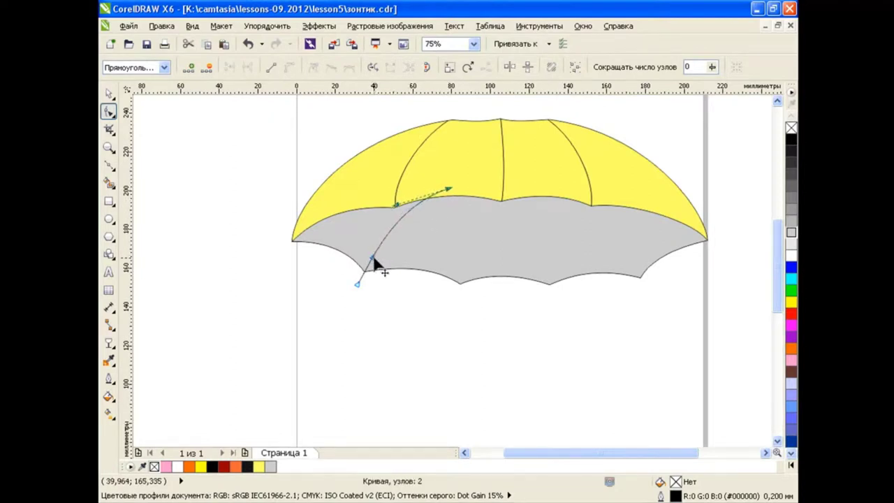
left_click_drag(371, 258, 369, 249)
left_click(356, 282)
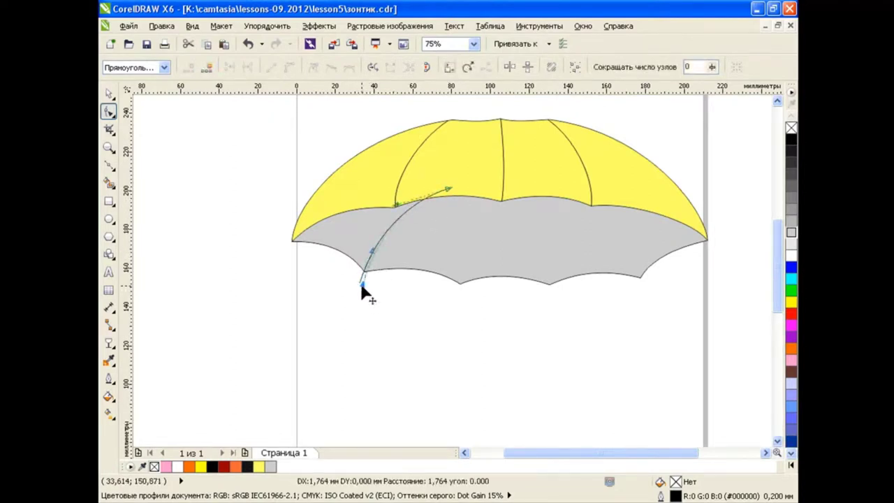
Smart Fill the underside panels ochre (#CC9933).
left_click(114, 98)
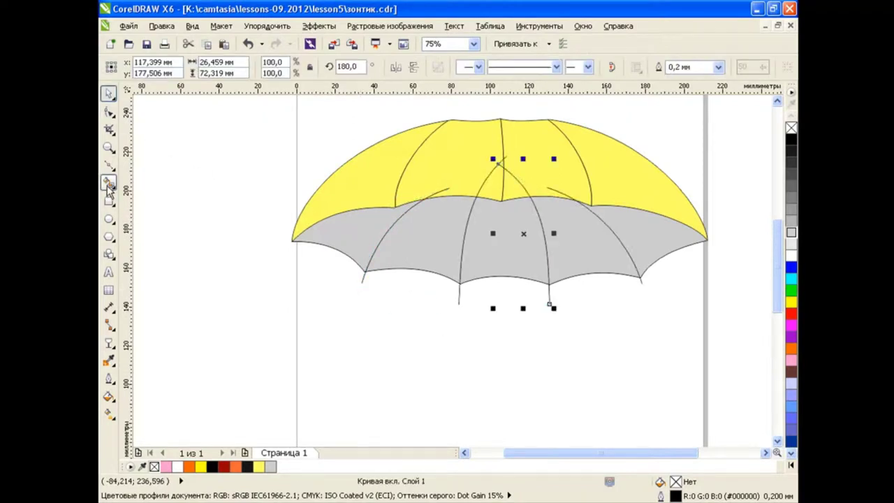
left_click(109, 182)
left_click(280, 67)
left_click(274, 94)
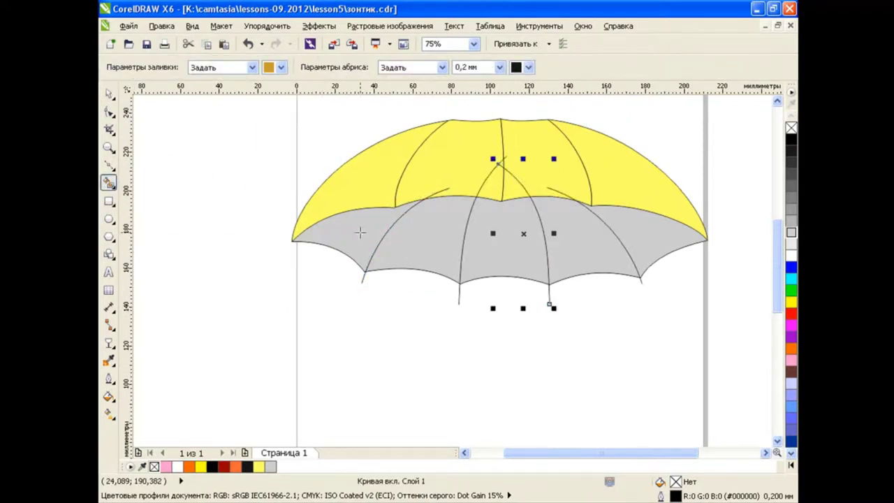
left_click(361, 232)
left_click(656, 229)
left_click(584, 240)
left_click(419, 240)
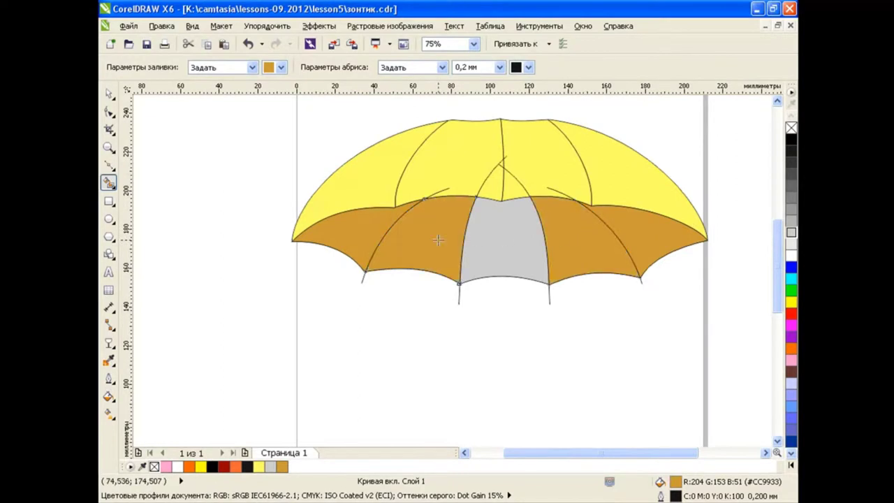
left_click(491, 240)
left_click(108, 93)
left_click(501, 344)
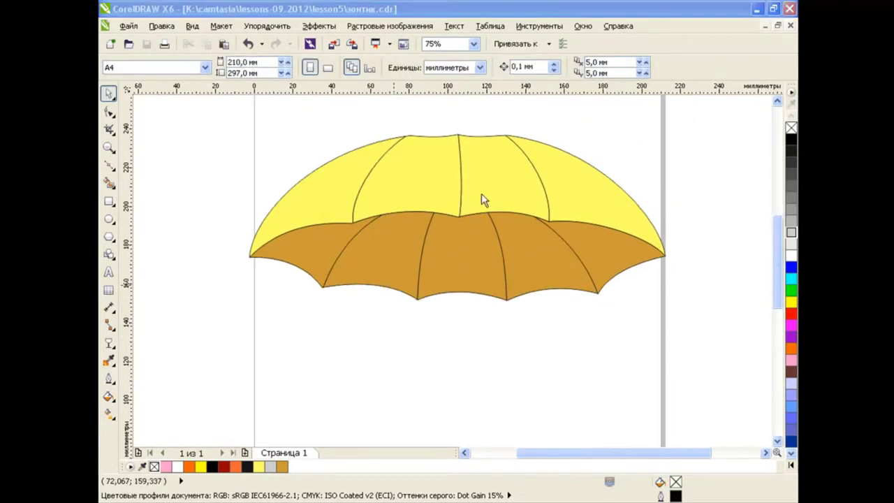
Give one canopy panel a black-to-white radial fountain fill and reposition its centre.
left_click(502, 179)
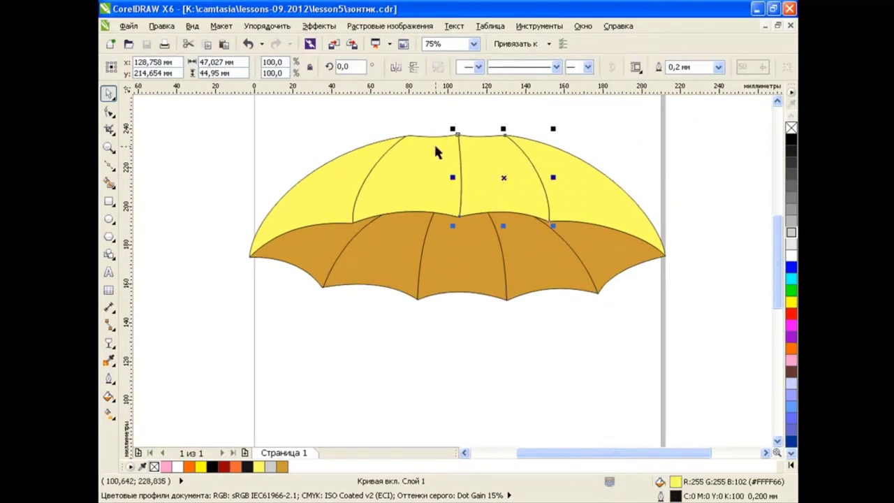
left_click(108, 397)
left_click(174, 358)
left_click(402, 152)
left_click(363, 172)
left_click(373, 265)
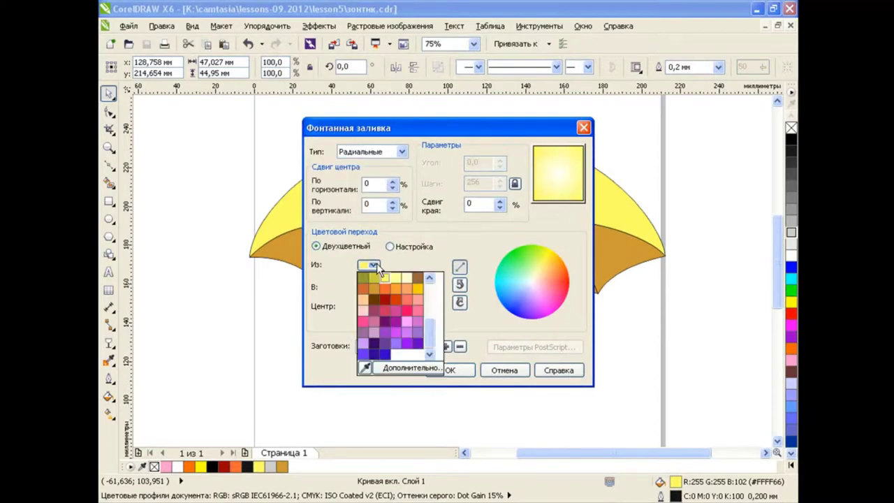
left_click(394, 264)
left_click_drag(433, 335, 433, 286)
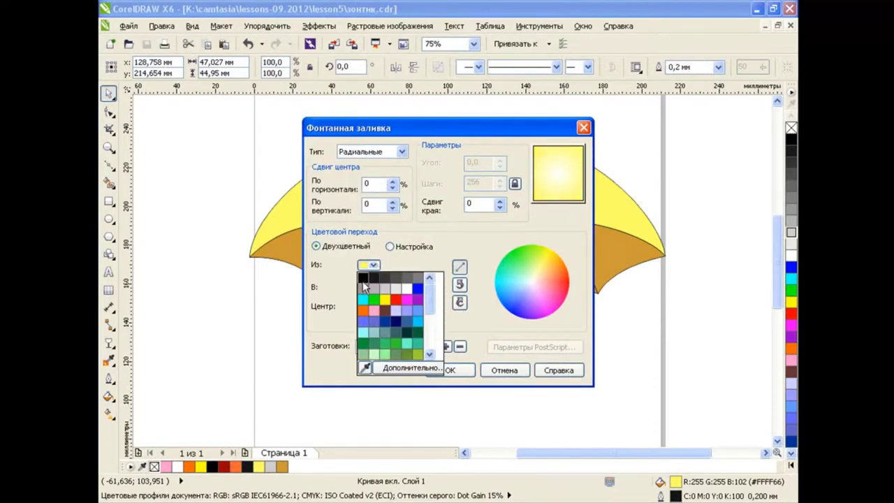
left_click(362, 280)
left_click(450, 370)
left_click(108, 412)
mouse_move(506, 177)
left_mouse_down()
mouse_move(542, 172)
mouse_move(542, 185)
left_mouse_up()
Copy the fountain fill to the other canopy panels with Copy Properties From.
left_click(108, 92)
left_click(371, 192)
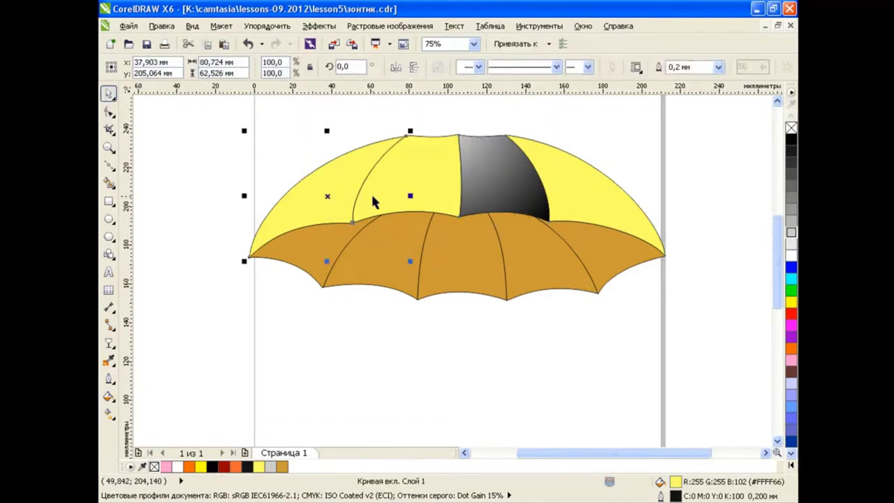
left_click(600, 202, "shift")
left_click(161, 26)
left_click(199, 213)
Apply the radial fill and move the second dome panel's gradient centre to its top.
left_click(477, 281)
left_click(499, 168)
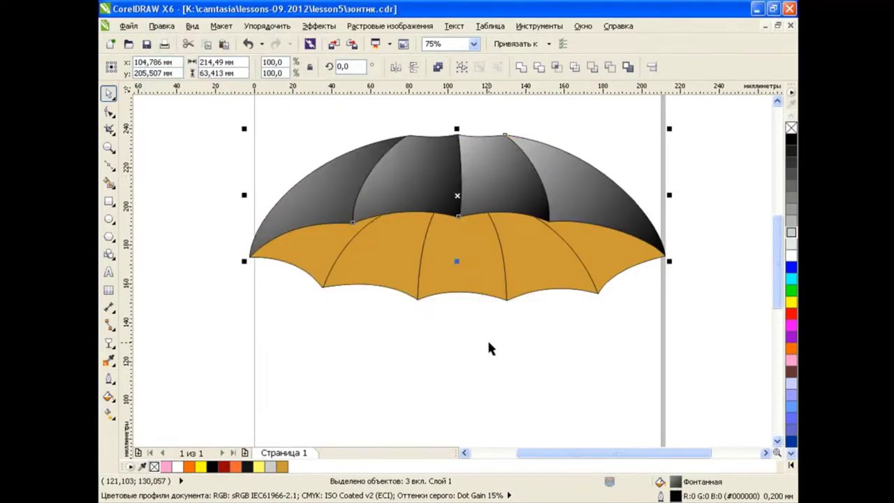
left_click(108, 412)
left_click_drag(317, 110, 451, 114)
left_click_drag(354, 134, 347, 218)
mouse_move(451, 113)
left_mouse_down()
mouse_move(437, 134)
mouse_move(456, 99)
left_mouse_up()
Reposition the leftmost dome panel's radial gradient centre and edge.
left_click(300, 189)
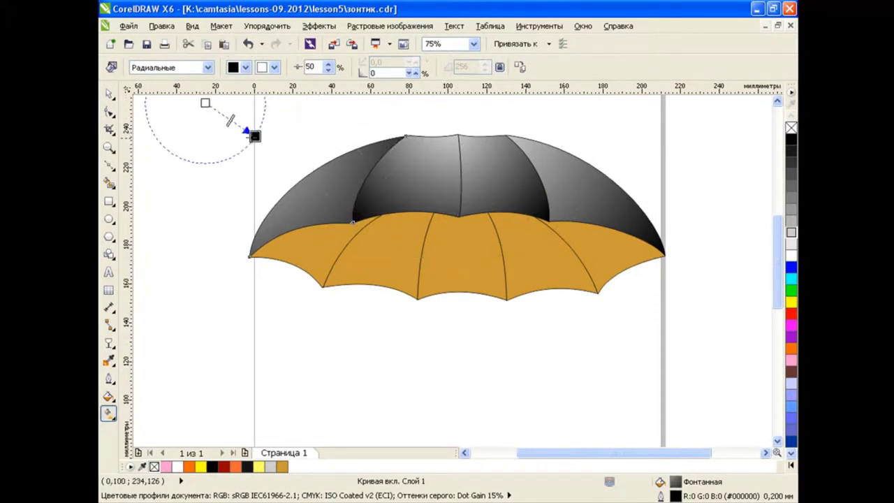
mouse_move(230, 96)
left_mouse_down()
mouse_move(365, 99)
mouse_move(320, 97)
left_mouse_up()
mouse_move(253, 134)
left_mouse_down()
mouse_move(307, 208)
mouse_move(293, 203)
left_mouse_up()
left_click_drag(319, 96, 338, 94)
left_click_drag(291, 204, 316, 184)
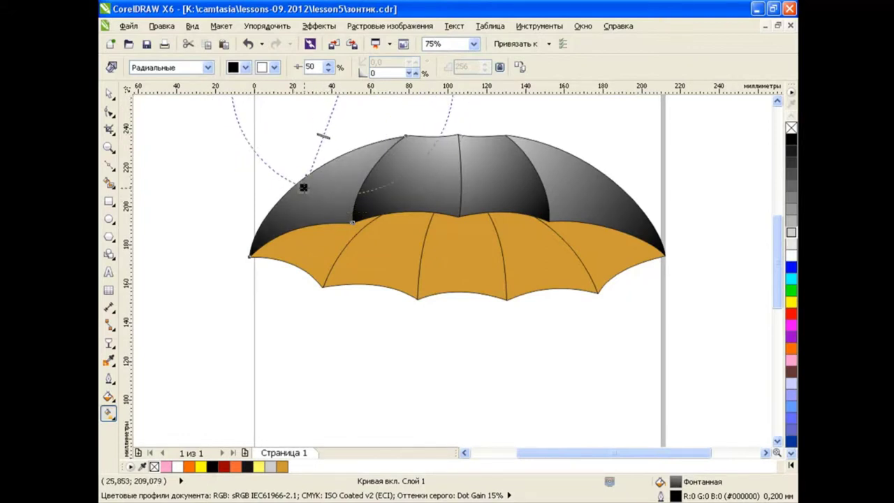
Resize the third dome panel's radial gradient and move its centre above the canopy top.
left_click(557, 199)
mouse_move(509, 134)
left_mouse_down()
mouse_move(598, 202)
mouse_move(529, 131)
left_mouse_up()
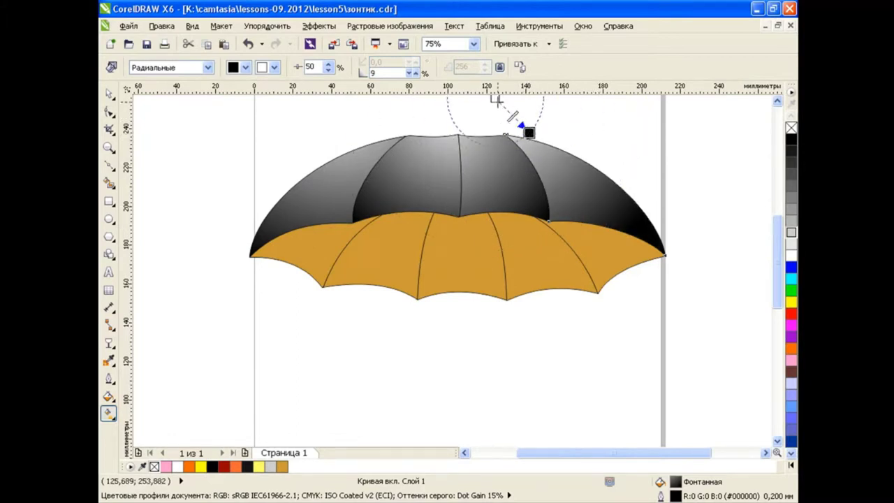
left_click_drag(495, 99, 478, 95)
scroll(478, 213, "up", 3)
left_click_drag(477, 213, 522, 170)
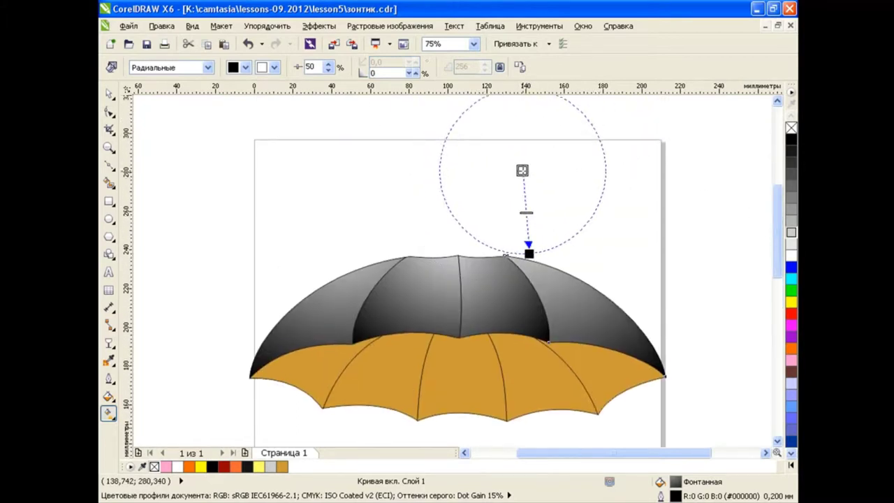
left_click_drag(529, 253, 316, 303)
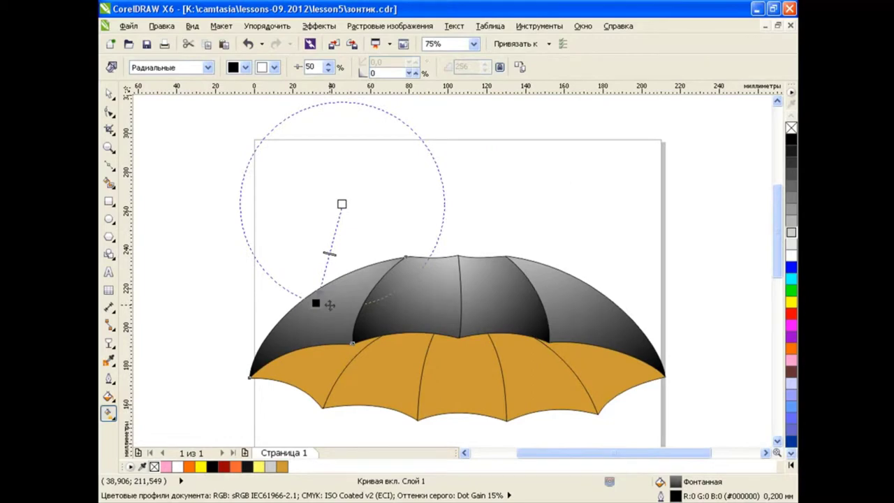
key("Escape")
Copy the left panel's gradient onto the right dome panel, enlarging it and shifting its centre up-left.
left_click(161, 26)
left_click(199, 216)
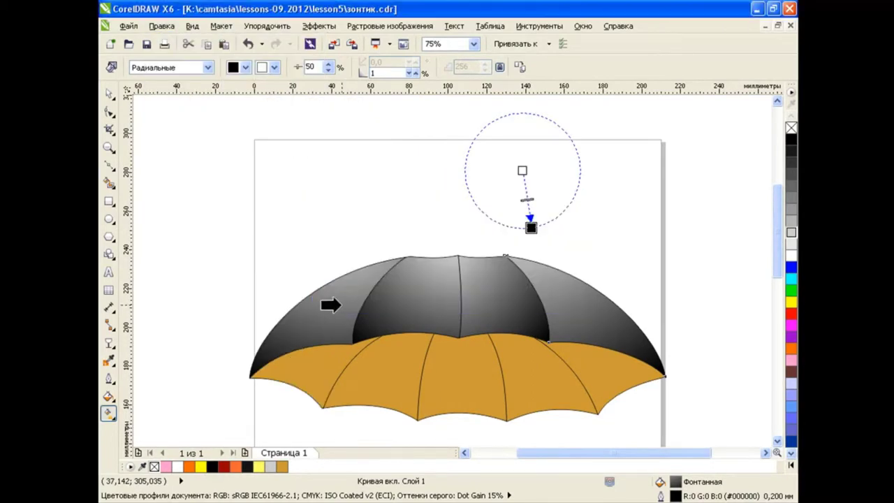
left_click(343, 303)
left_click(597, 292)
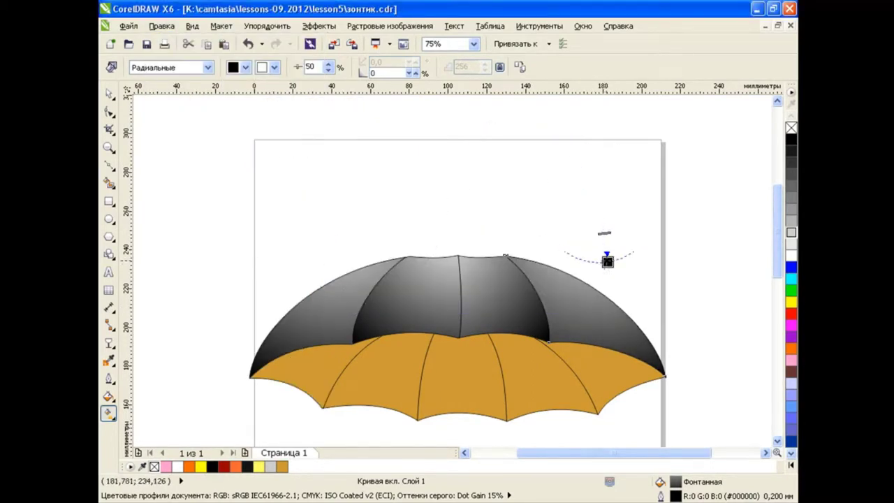
left_click_drag(607, 259, 620, 295)
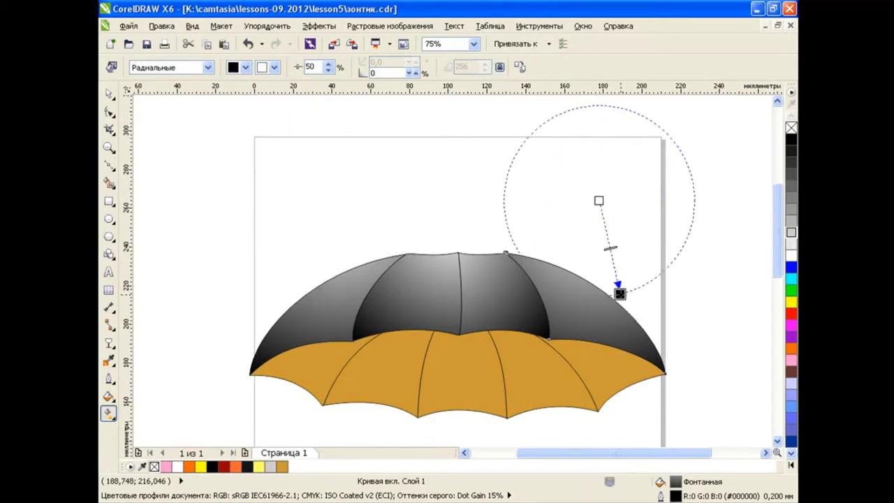
mouse_move(598, 200)
left_mouse_down()
mouse_move(551, 182)
mouse_move(566, 172)
left_mouse_up()
Select the right orange canopy panel.
key("space")
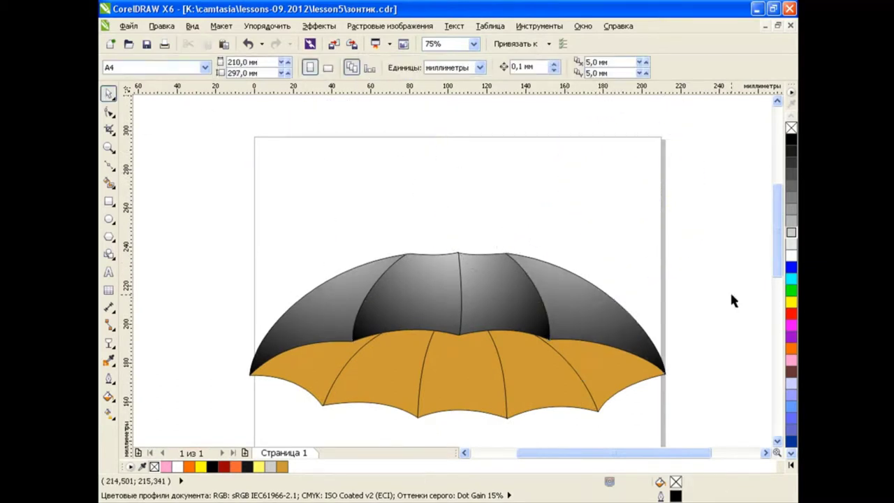
scroll(772, 277, "down", 3)
left_click(540, 261)
Copy the grey dome panel's fill onto the selected orange canopy panels.
left_click(409, 249, "shift")
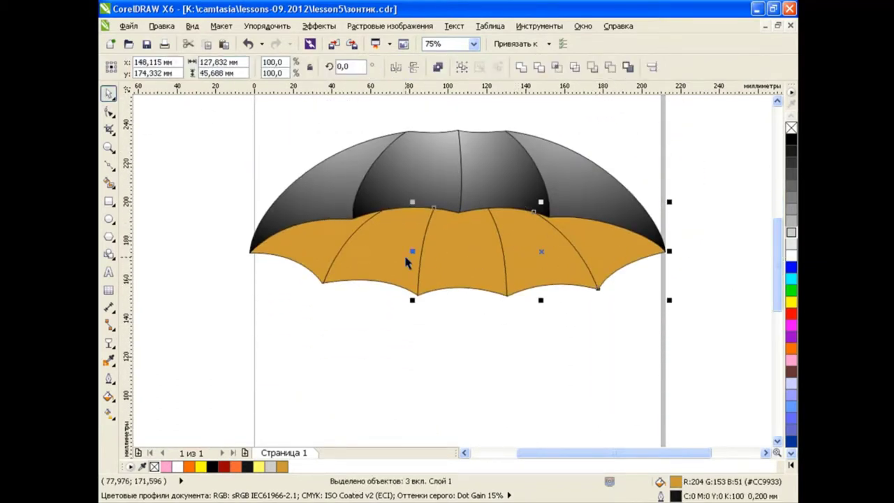
left_click(161, 26)
left_click(200, 38)
left_click(477, 281)
left_click(431, 162)
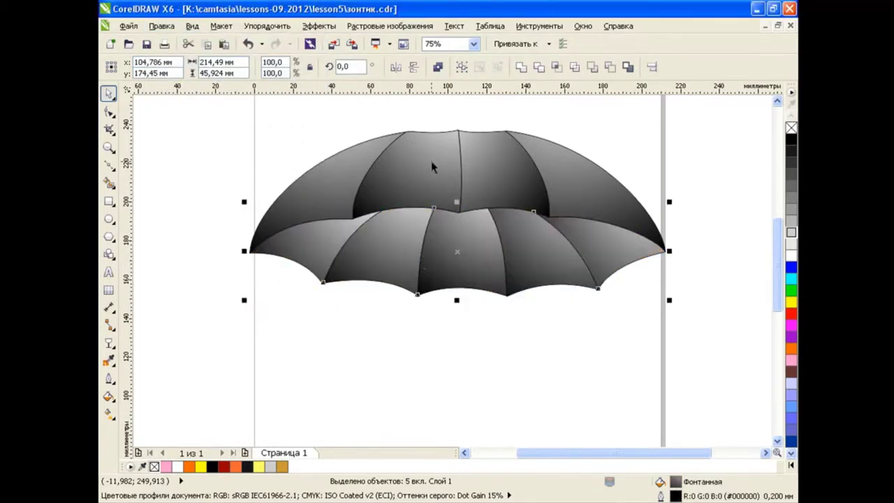
left_click(522, 399)
Move the lower-left canopy panel's radial gradient centre down toward its lower left.
left_click(303, 242)
key("g")
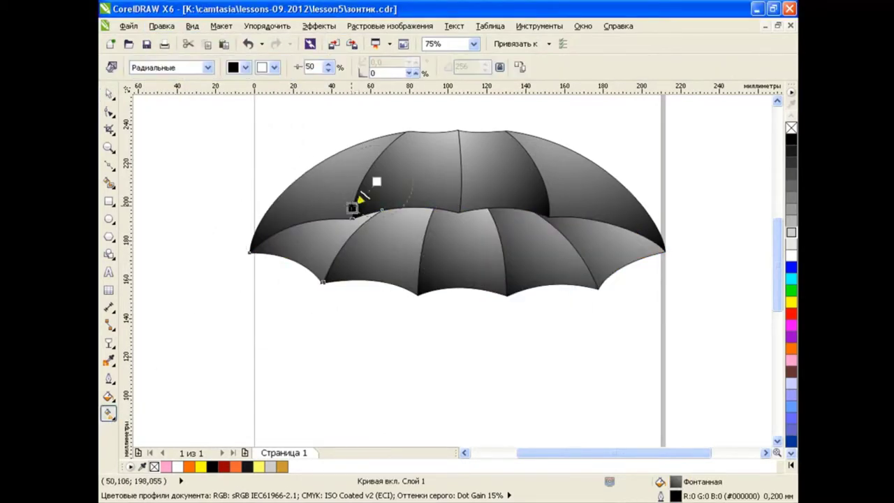
left_click_drag(377, 182, 269, 297)
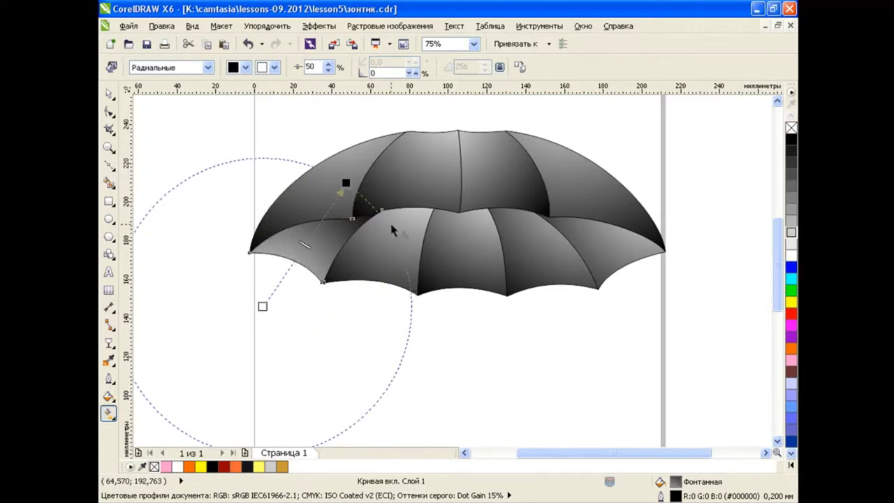
mouse_move(393, 229)
left_mouse_down()
mouse_move(389, 304)
mouse_move(365, 314)
left_mouse_up()
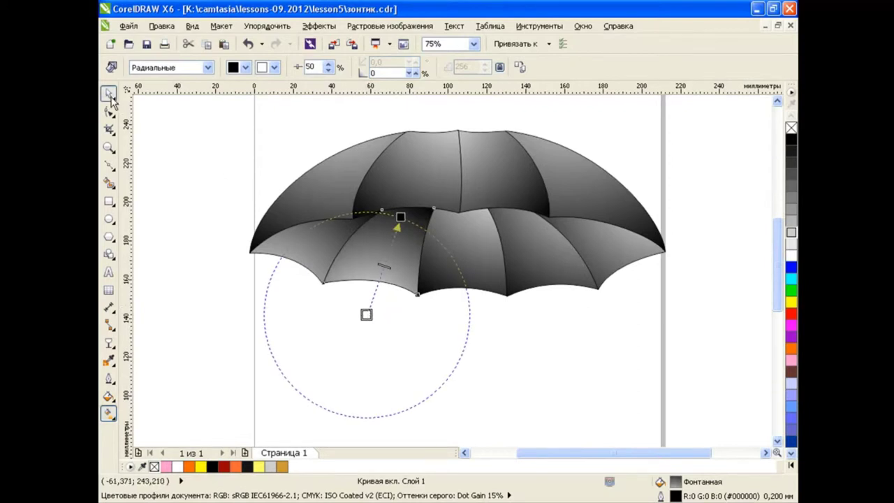
left_click(111, 98)
Reshape the next canopy panel's radial gradient, midpoint 43, end stretched up toward the dome.
left_click(538, 360)
key("g")
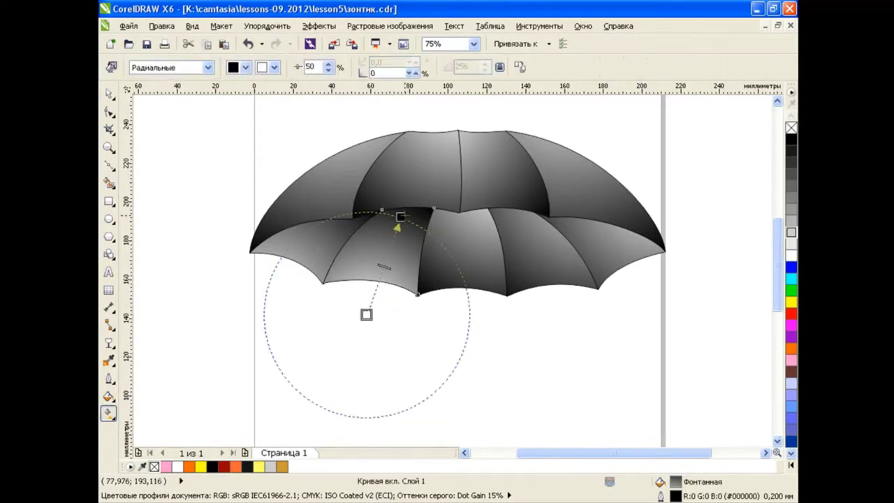
left_click_drag(405, 214, 431, 158)
mouse_move(365, 313)
left_mouse_down()
mouse_move(382, 291)
mouse_move(365, 310)
left_mouse_up()
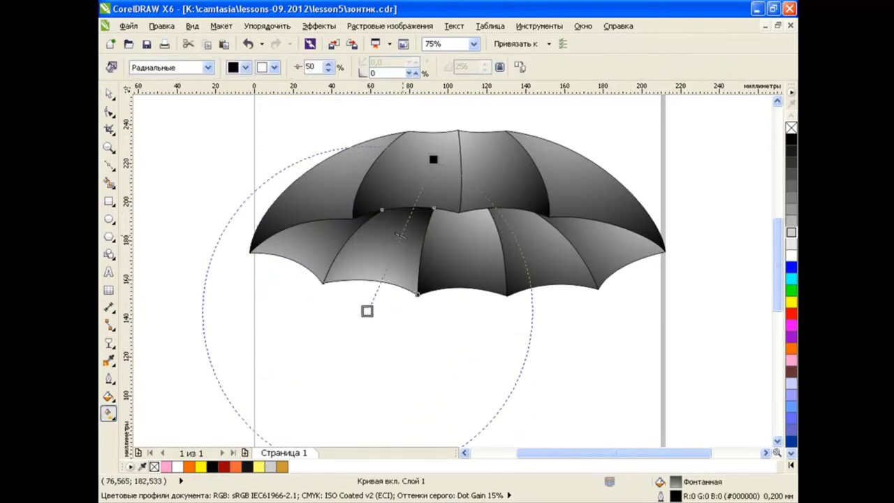
left_click_drag(433, 159, 425, 176)
left_click_drag(392, 249, 403, 240)
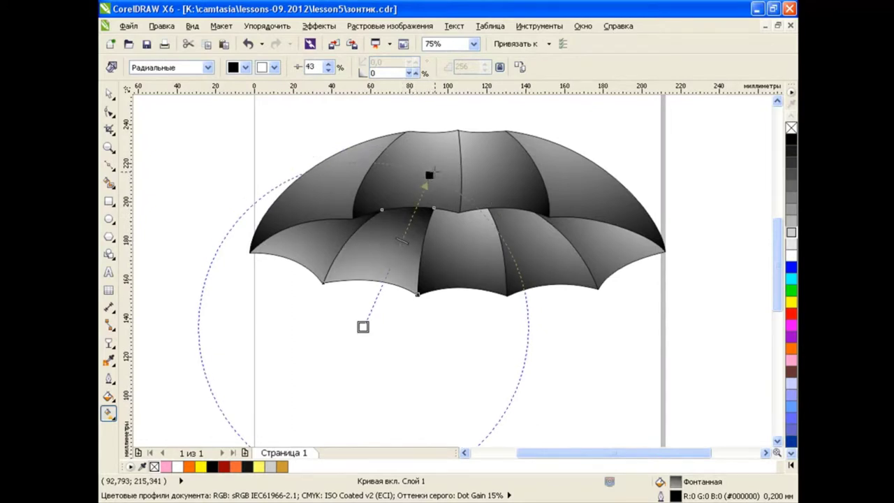
left_click_drag(433, 171, 458, 123)
mouse_move(362, 326)
left_mouse_down()
mouse_move(377, 307)
mouse_move(367, 300)
left_mouse_up()
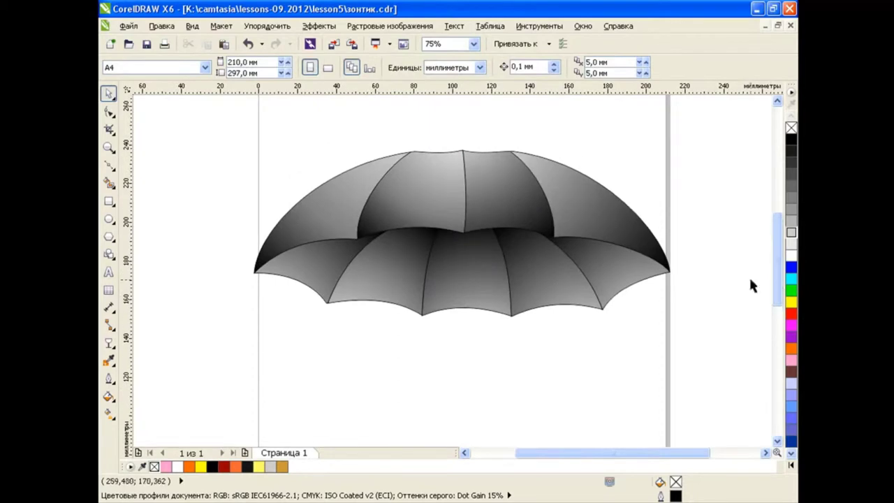
Group the four dome panels and check their placement over the canopy.
scroll(780, 265, "up", 3)
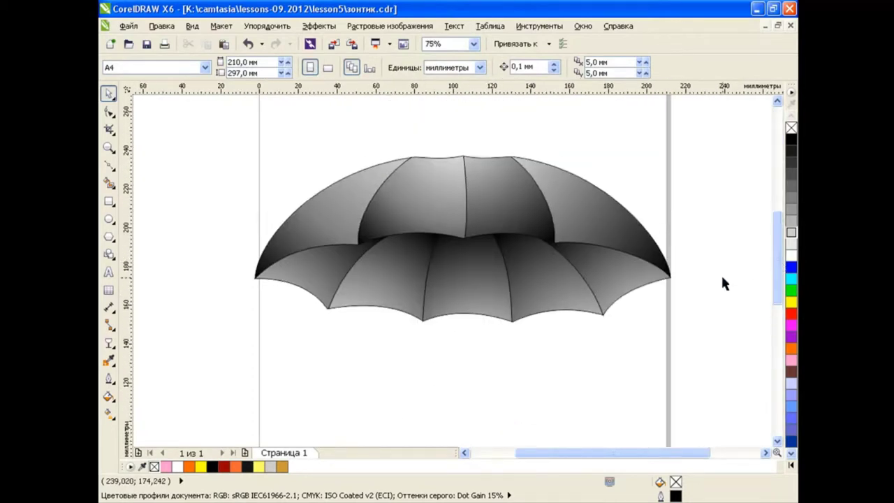
left_click_drag(239, 126, 714, 342)
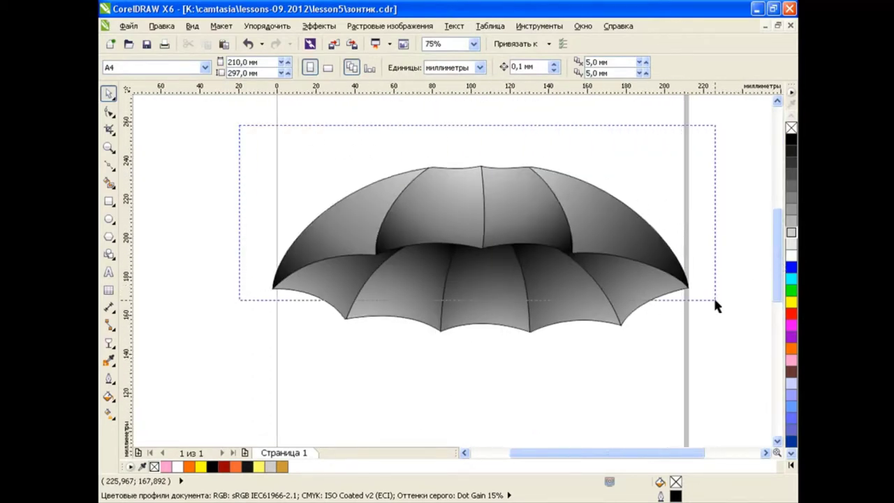
left_click(462, 67)
left_click(424, 124)
left_click_drag(465, 210, 465, 152)
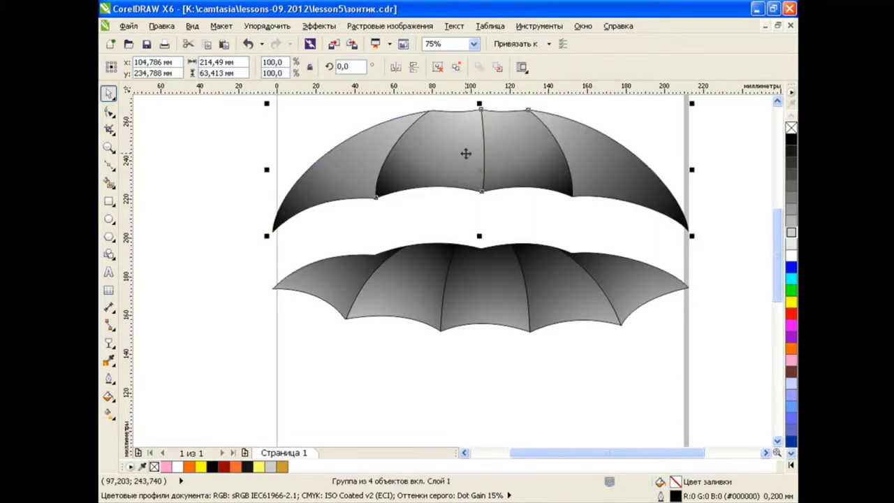
left_click(248, 44)
left_click_drag(230, 216, 712, 375)
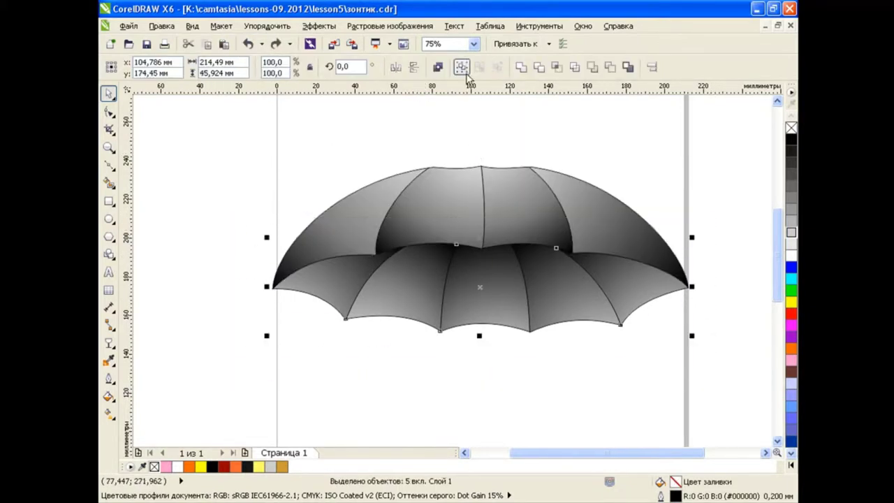
key("Escape")
Draw a small rectangle beneath the dome centre.
left_click(108, 201)
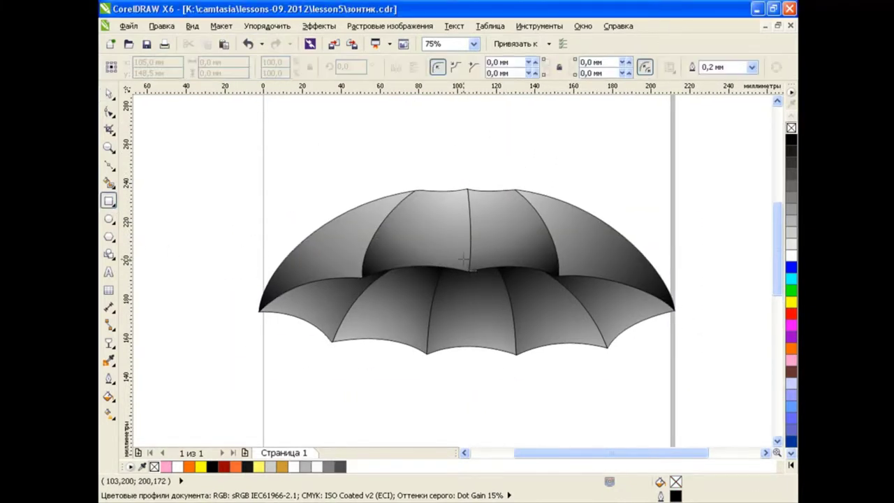
left_click_drag(462, 264, 483, 302)
scroll(500, 292, "up", 2)
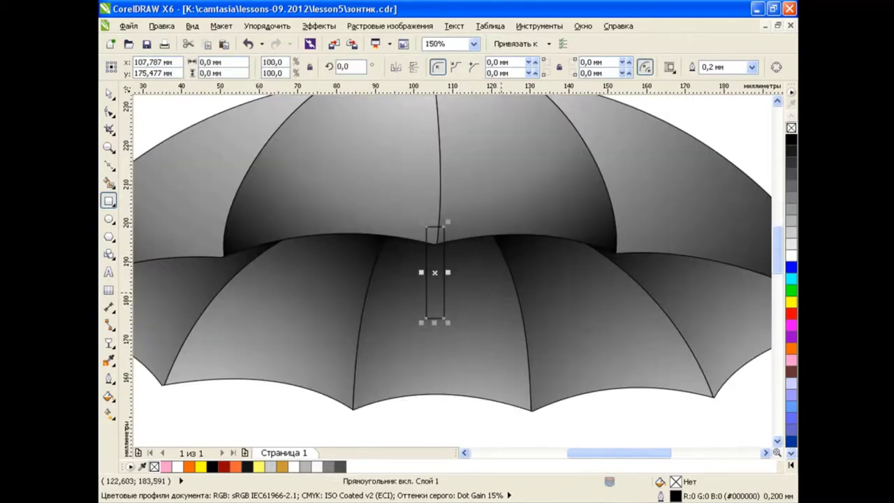
Give the rectangle a custom black-grey-black fountain fill with the grey stop at 28%.
left_click(108, 396)
left_click(160, 409)
left_click(390, 245)
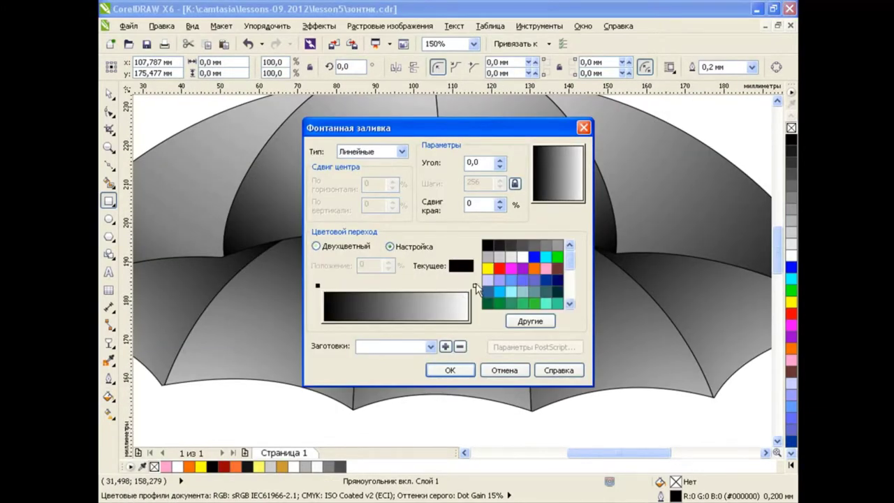
left_click(474, 285)
left_click(487, 246)
double_click(383, 286)
left_click(487, 256)
left_click_drag(383, 286, 368, 288)
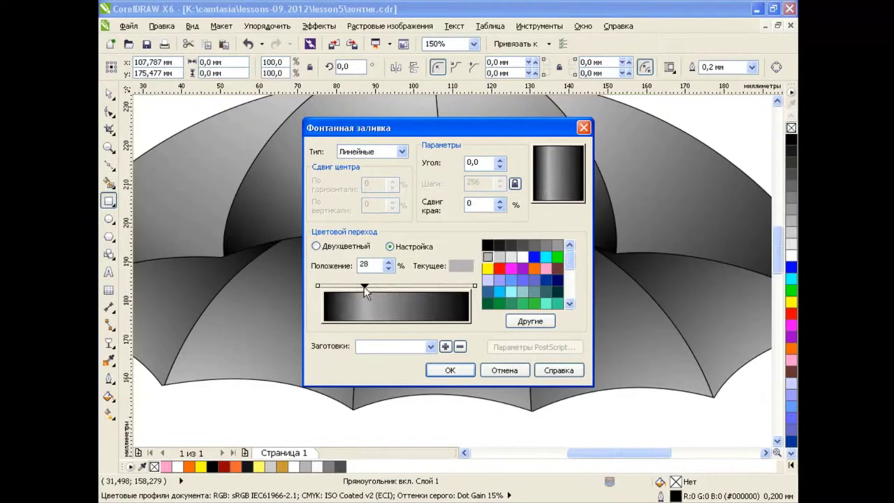
left_click(470, 370)
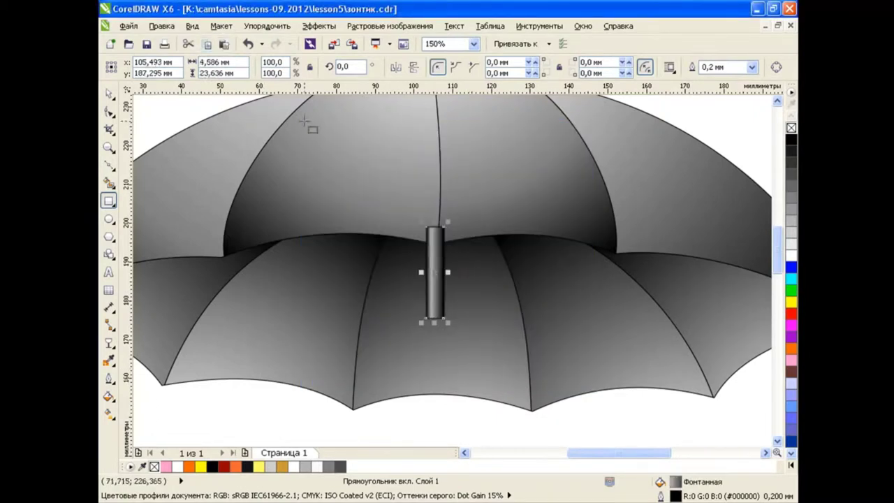
Add a short wider collar copy, group it with the tube, and nudge the group 3 mm down.
mouse_move(433, 221)
left_mouse_down()
mouse_move(434, 261)
mouse_move(451, 271)
left_mouse_up()
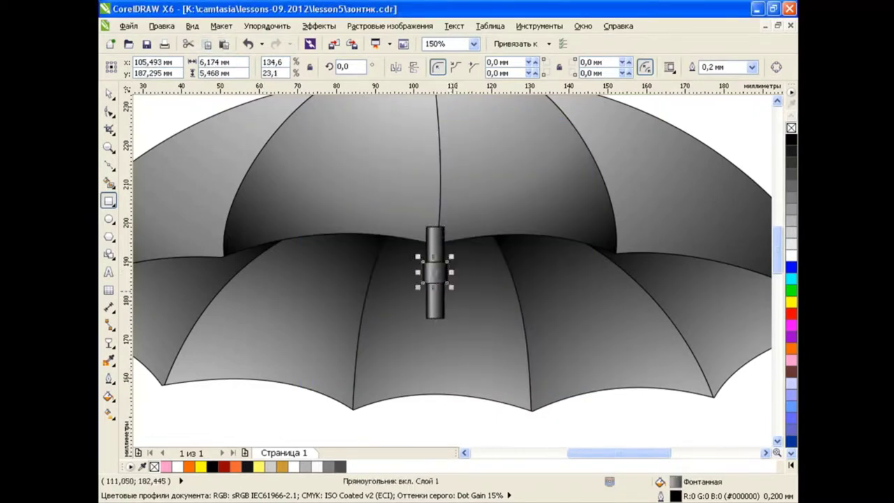
key("space")
left_click(451, 433)
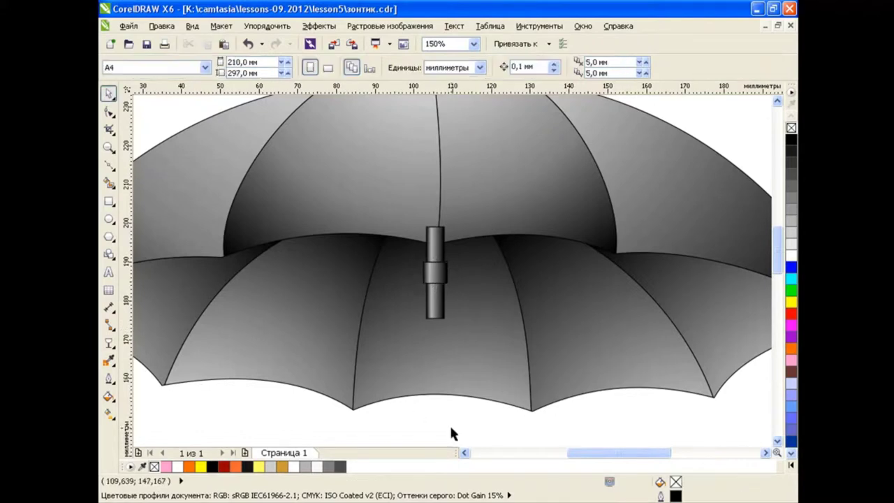
left_click(447, 272)
left_click(441, 314, "shift")
key("ctrl+g")
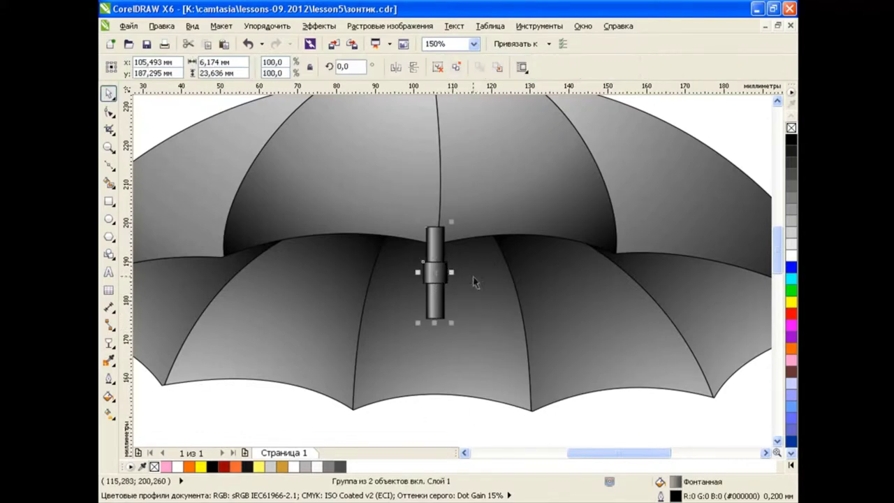
left_click(470, 422)
left_click_drag(435, 287, 436, 298)
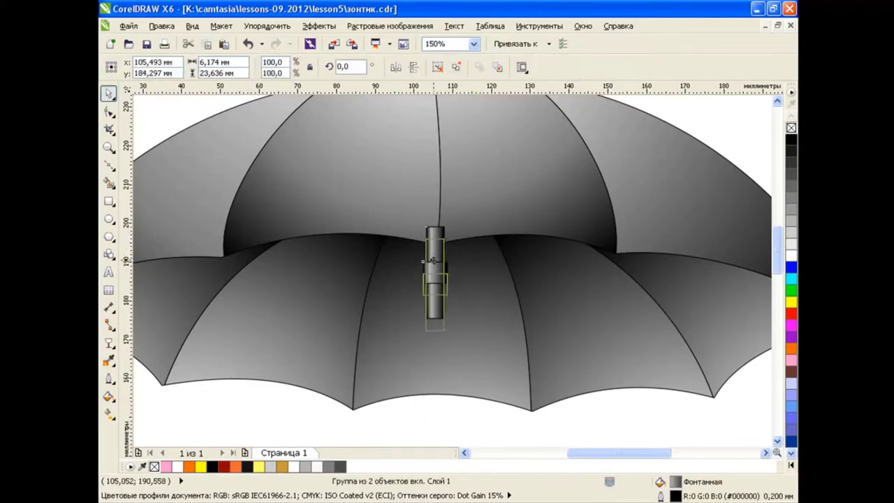
Draw a thin strip and reshape it into a rib from the handle up to the canopy.
left_click(476, 427)
left_click(108, 201)
left_click_drag(473, 183, 476, 310)
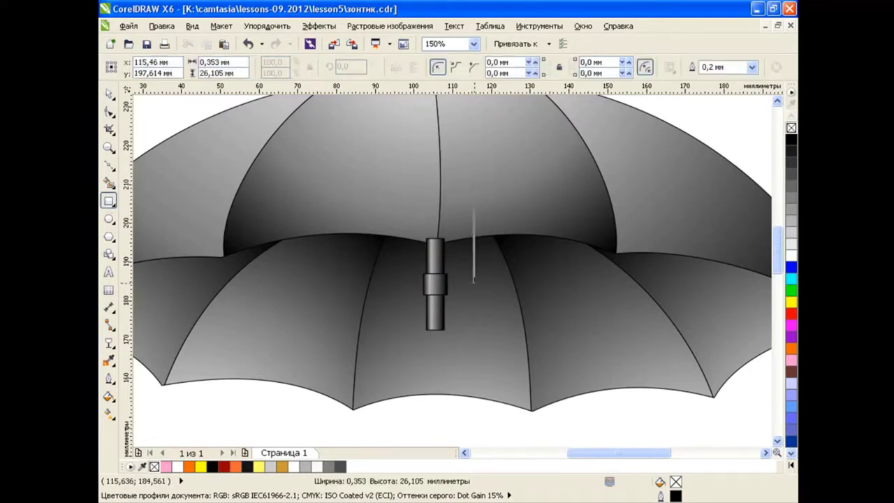
key("F10")
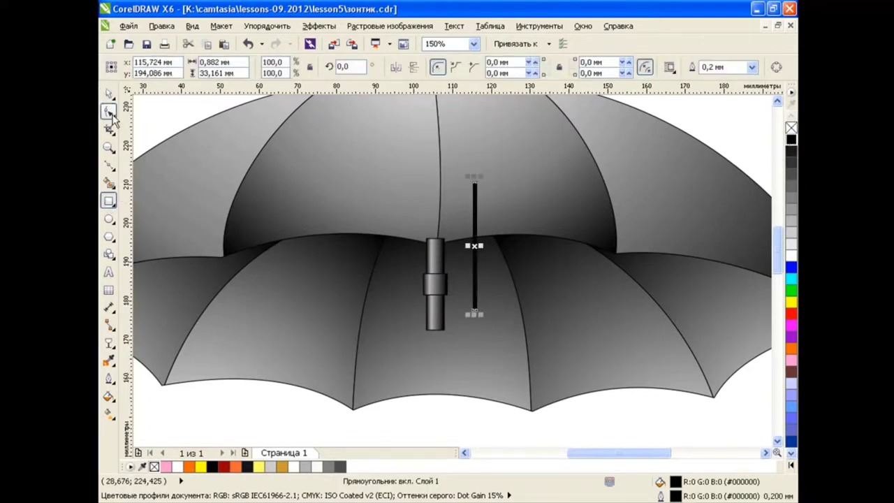
left_click(775, 66)
left_click_drag(475, 310, 444, 271)
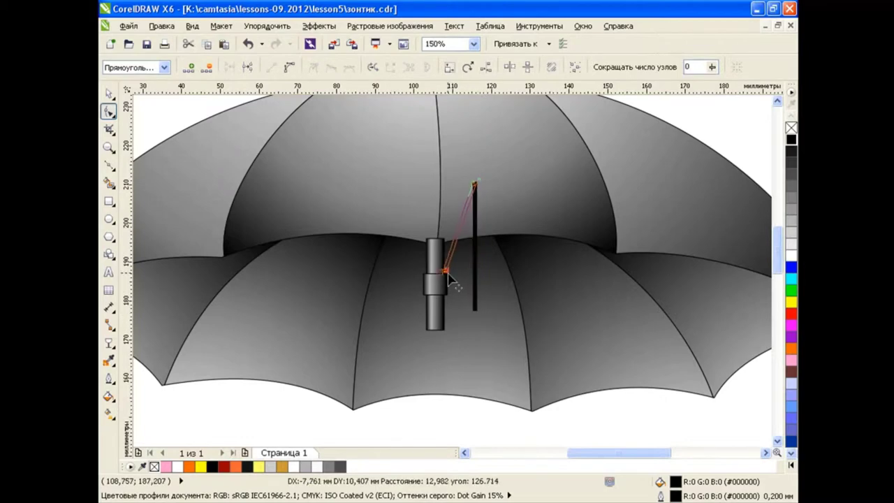
left_click_drag(475, 183, 567, 186)
Swing the rib's top end to a new position under the dome.
left_click(108, 93)
left_click(441, 422)
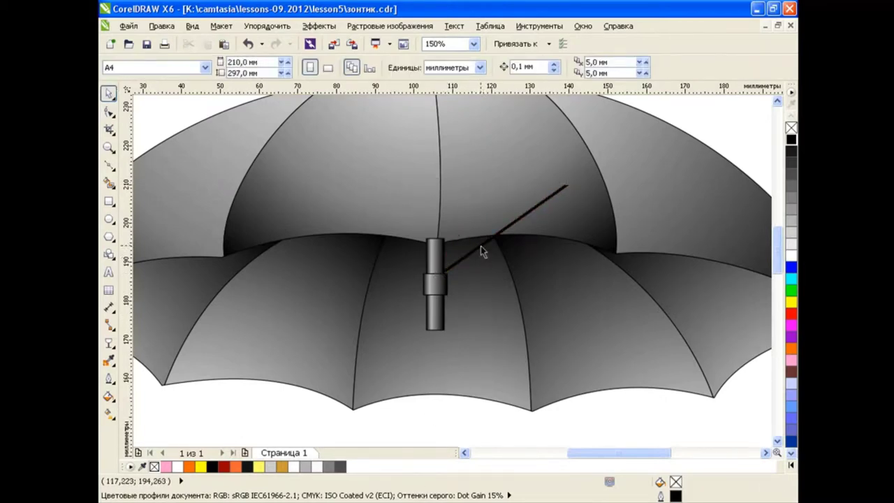
left_click(480, 245)
key("F10")
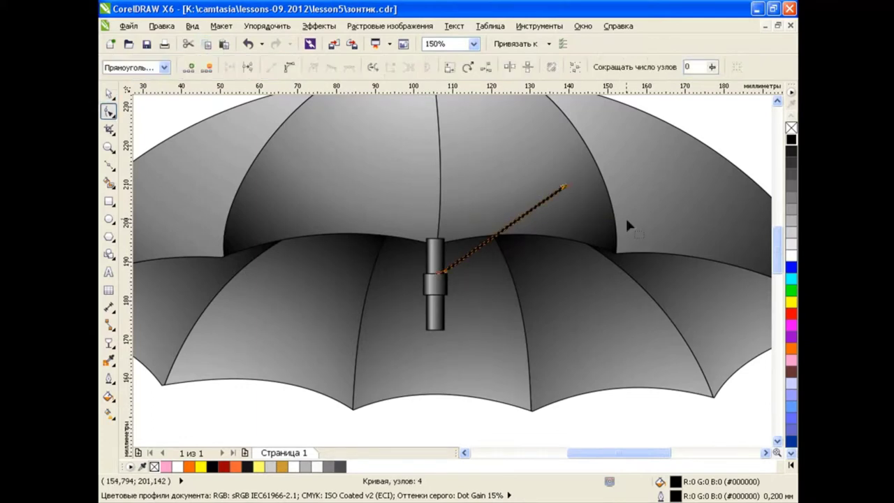
mouse_move(566, 186)
left_mouse_down()
mouse_move(468, 160)
mouse_move(478, 157)
left_mouse_up()
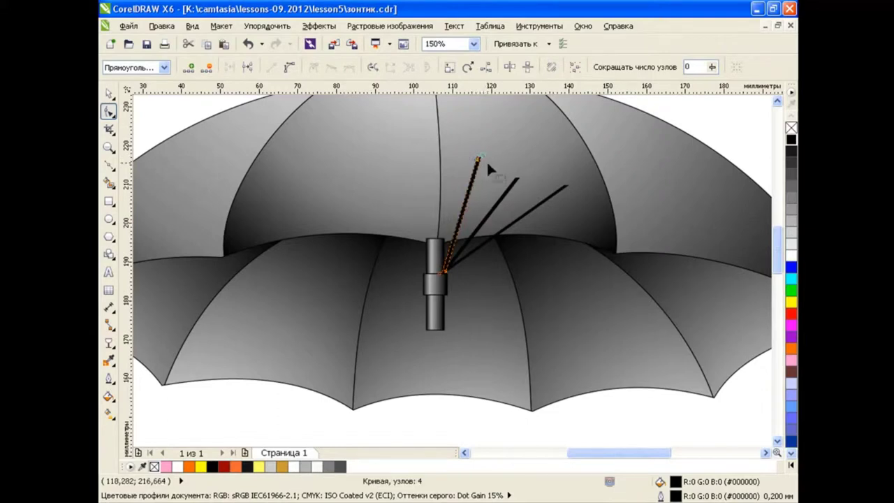
key("space")
Group the three spokes, duplicate them mirrored horizontally onto the handle's other side.
left_click(525, 211, "shift")
left_click(512, 190, "shift")
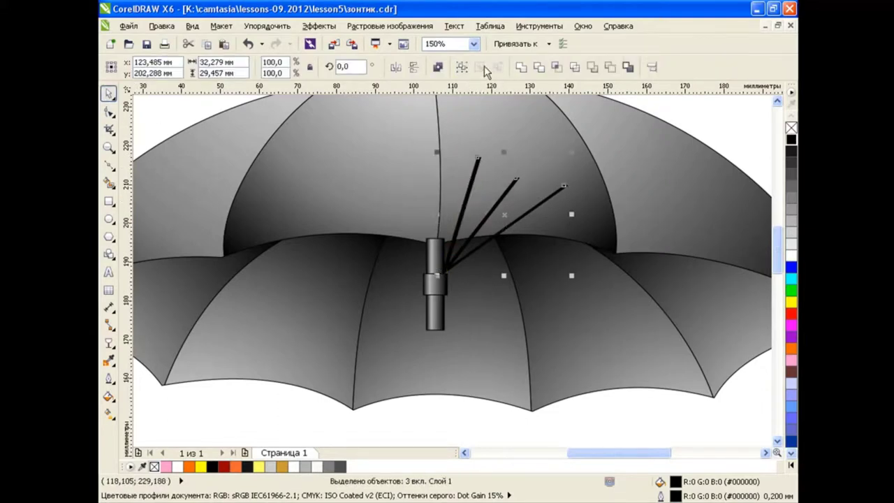
left_click(483, 65)
left_click(222, 45)
left_click(395, 67)
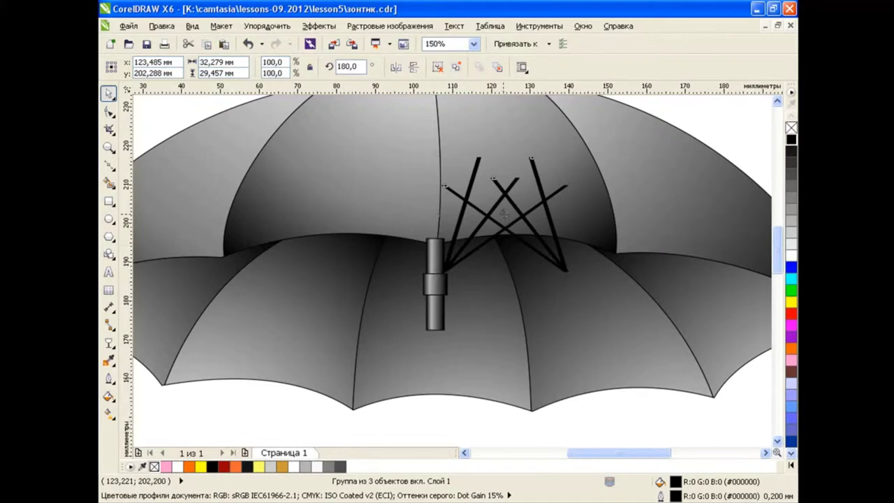
left_click_drag(503, 213, 363, 213)
left_click(467, 434)
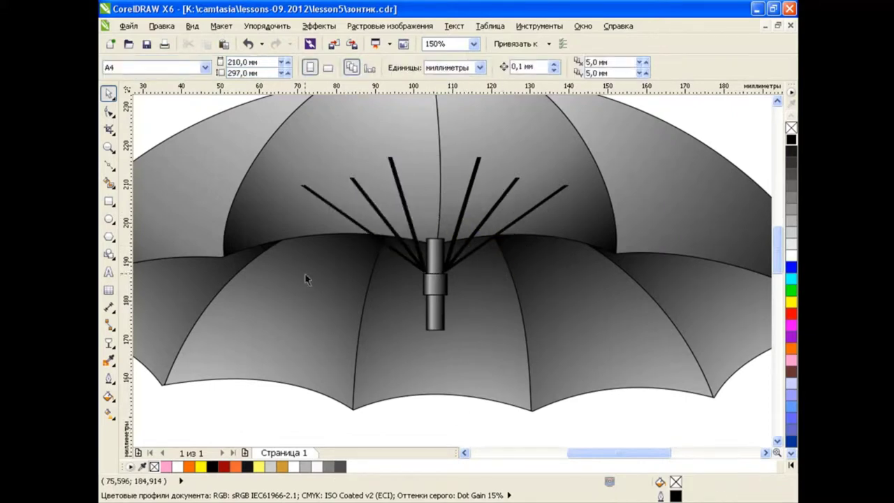
Copy one spoke and reshape it to stand vertically above the handle.
left_click(468, 190)
left_click(466, 196)
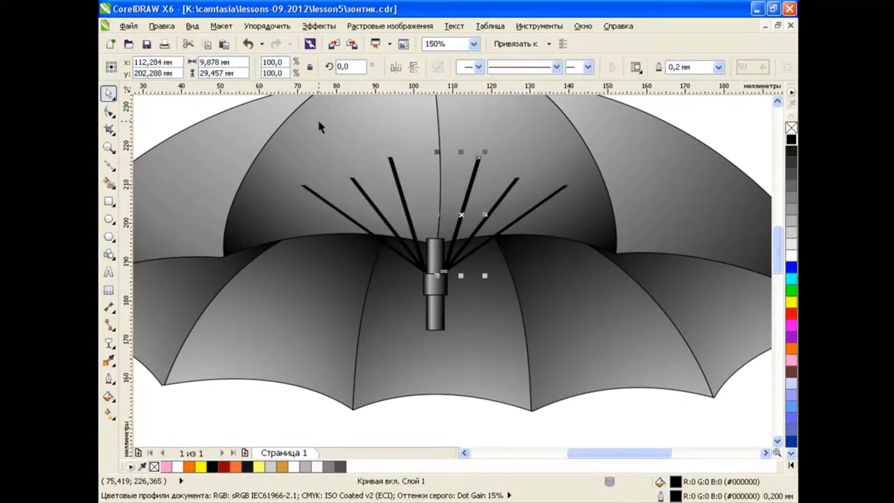
left_click(211, 43)
left_click(108, 112)
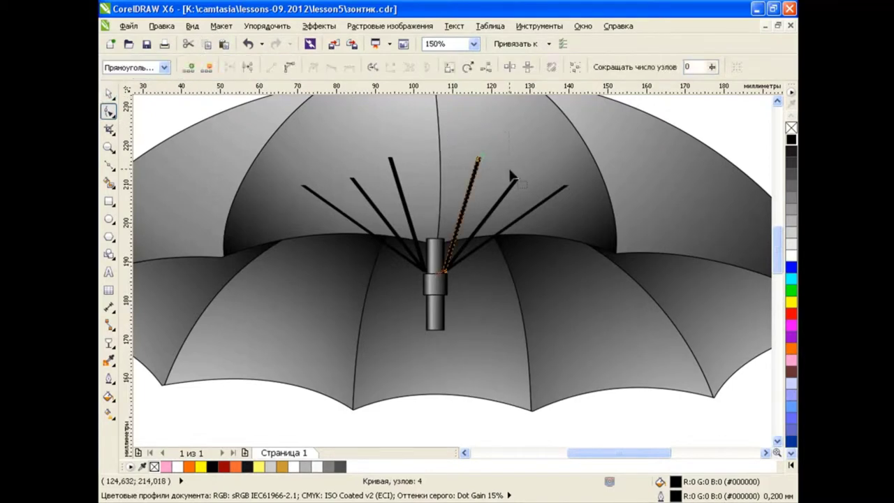
left_click_drag(482, 158, 436, 155)
left_click_drag(441, 269, 435, 270)
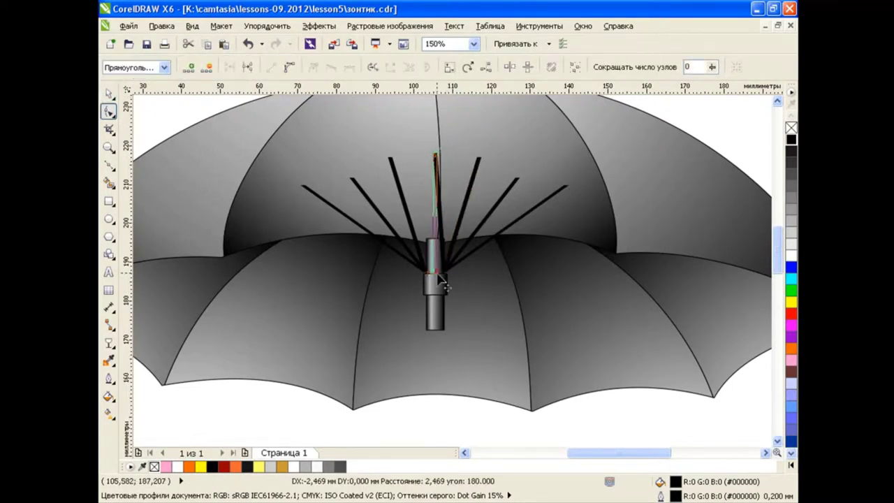
key("space")
Group the spokes and handle and send the group to the back.
scroll(407, 322, "down", 1)
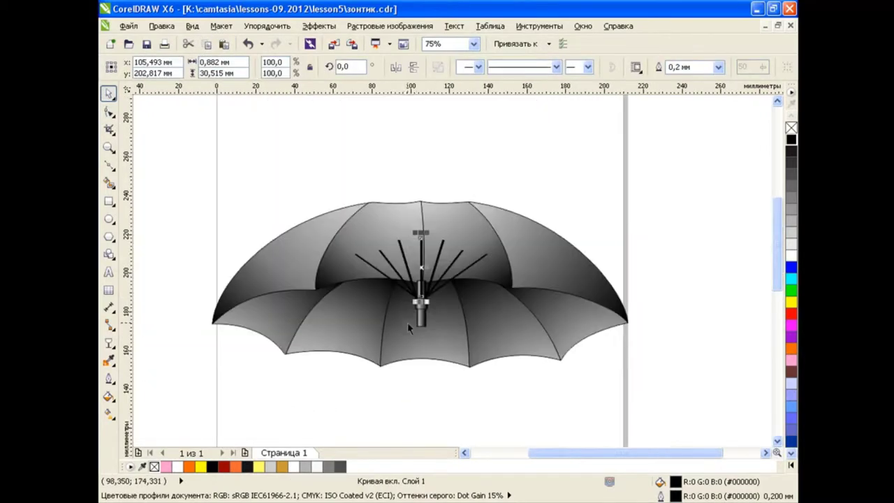
left_click(471, 397)
left_click_drag(488, 399, 349, 205)
left_click_drag(522, 399, 378, 211)
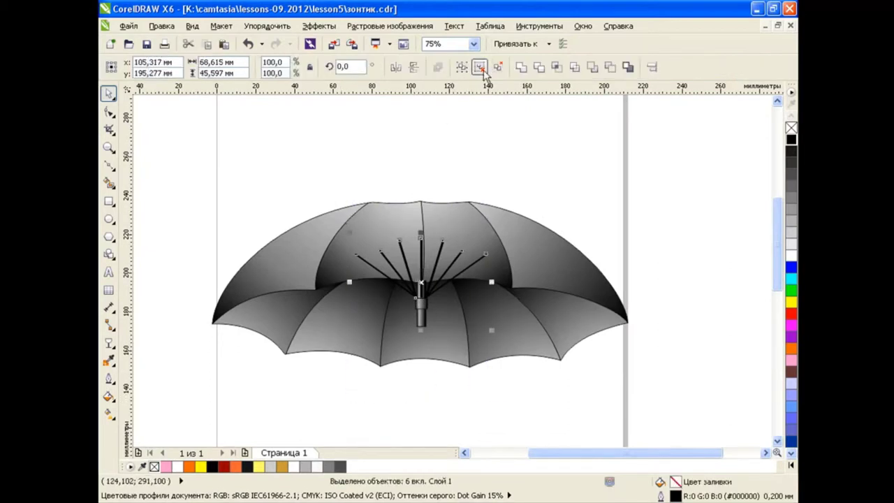
left_click(479, 66)
key("shift+Page_Down")
left_click(505, 421)
Adjust the vertical spoke's top and bottom nodes to meet the handle.
scroll(419, 318, "up", 1)
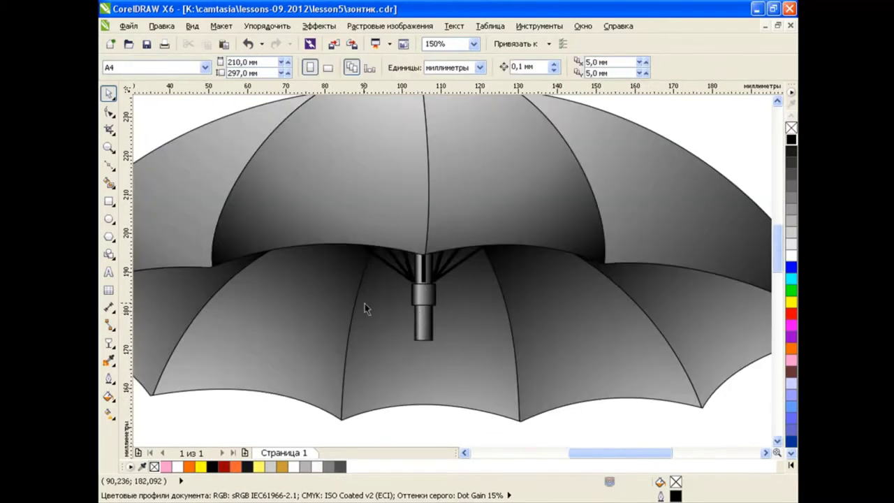
left_click(407, 299)
key("Escape")
left_click(423, 269, "ctrl")
key("F10")
left_click_drag(423, 279, 423, 269)
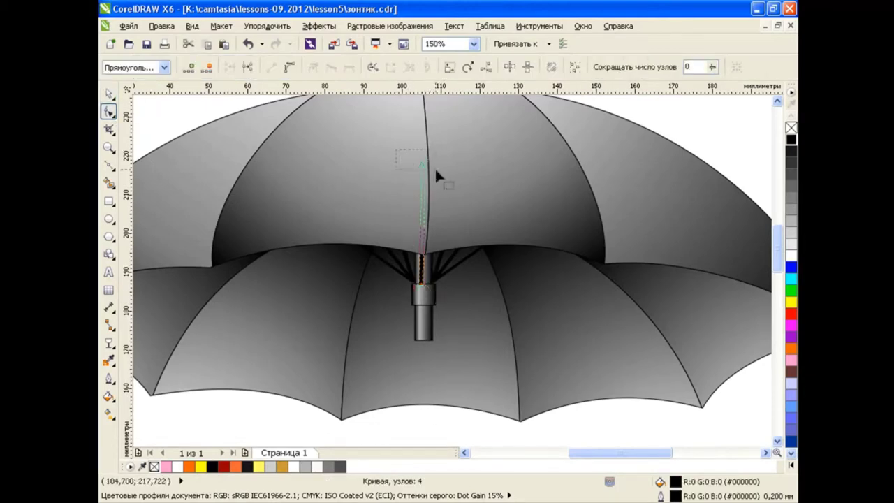
left_click_drag(427, 164, 430, 163)
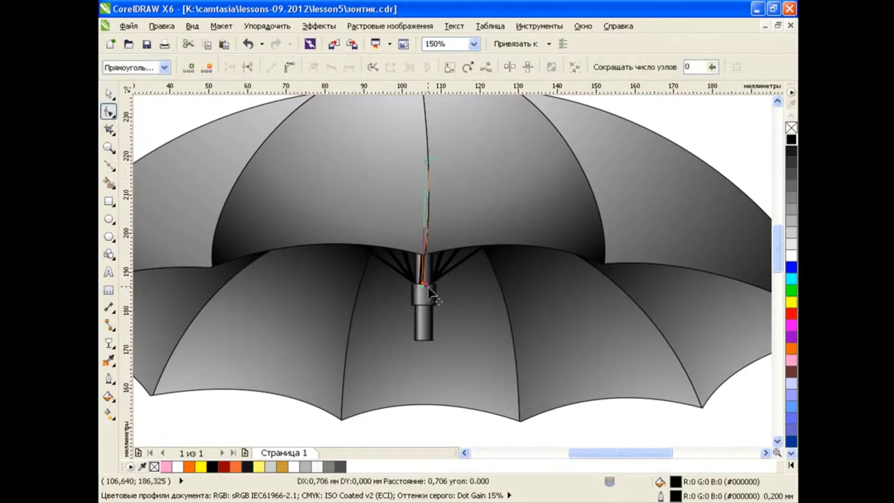
scroll(458, 325, "down", 2)
key("space")
Reselect the umbrella group.
scroll(449, 396, "up", 1)
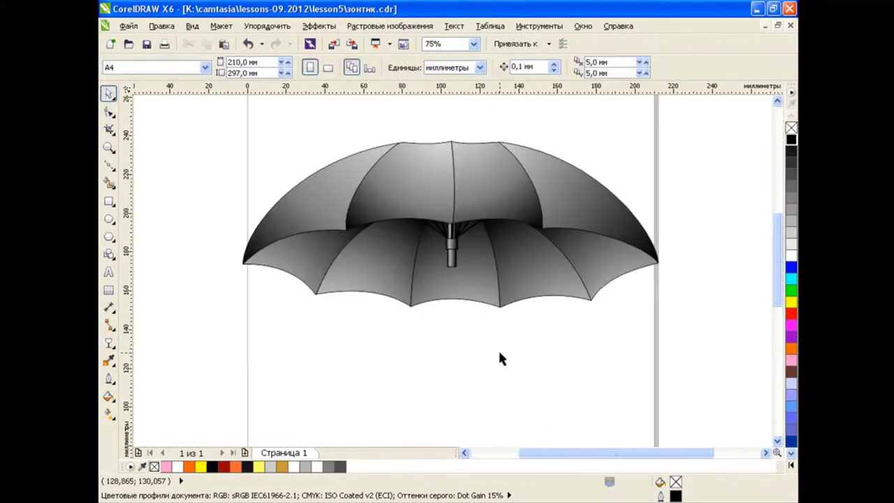
left_click(373, 159)
left_click(497, 363)
left_click(463, 264)
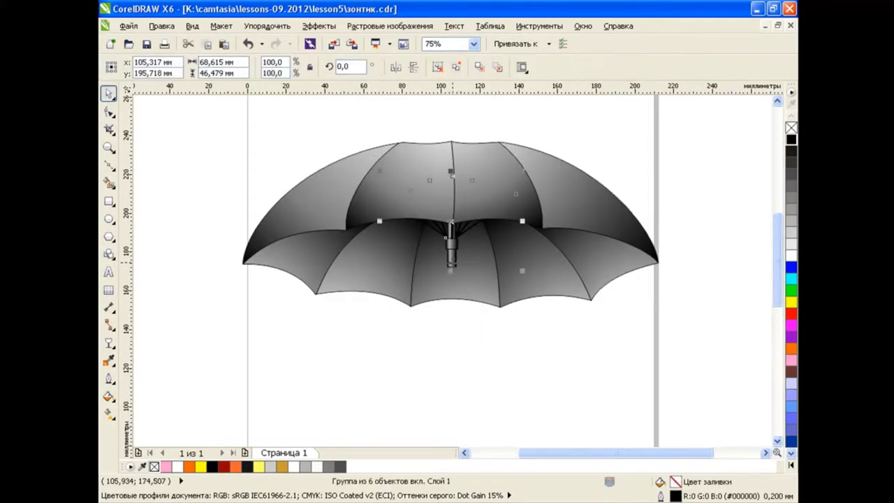
Convert the small top rectangle to curves and merge its top corners into a centred spike point.
left_click(450, 129)
scroll(450, 129, "up", 1)
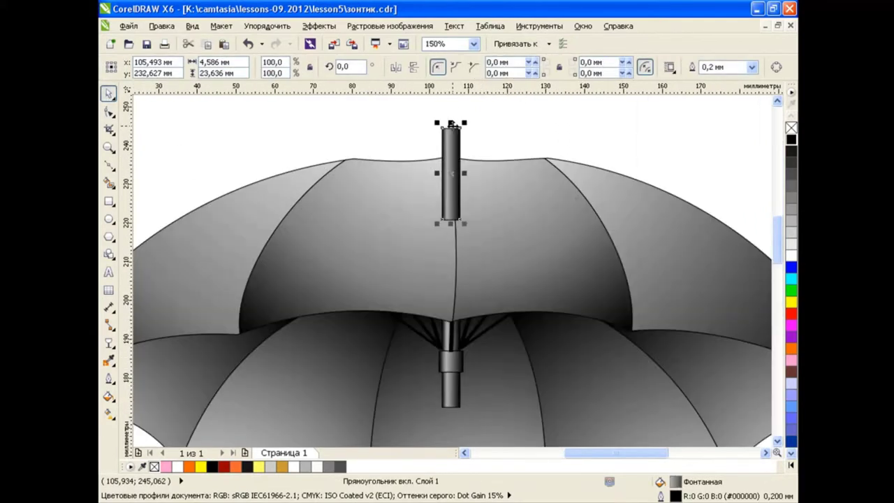
key("F10")
key("ctrl+q")
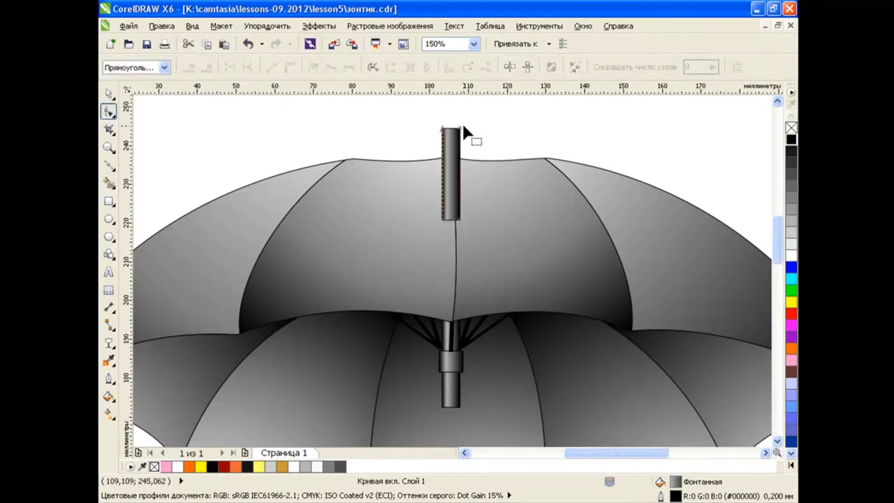
mouse_move(461, 129)
left_mouse_down()
mouse_move(441, 129)
mouse_move(450, 128)
left_mouse_up()
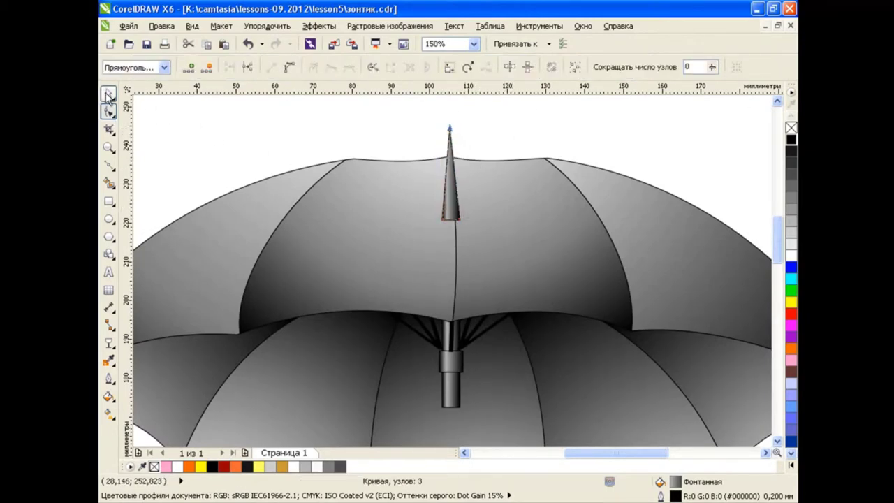
left_click(108, 94)
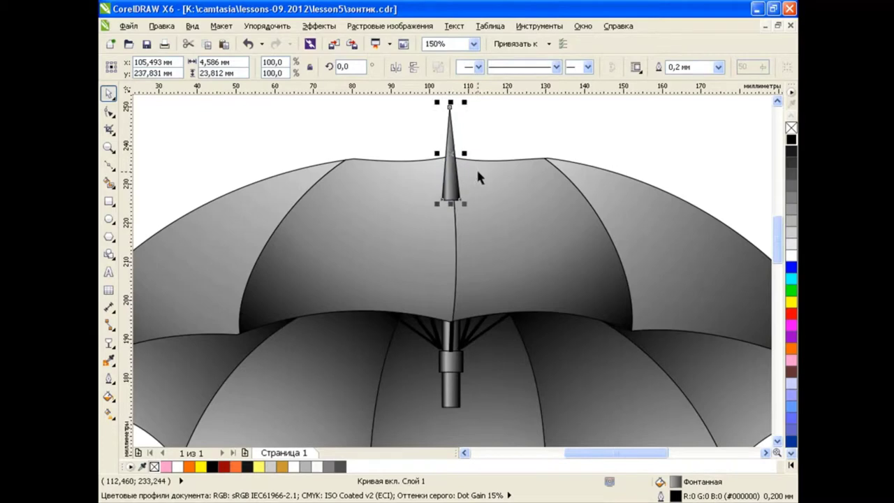
scroll(478, 178, "down", 1)
left_click(500, 400)
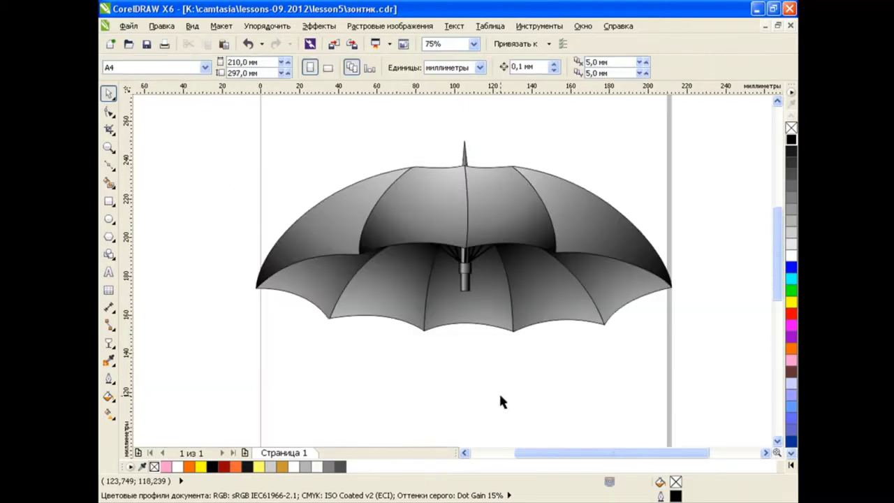
scroll(499, 391, "down", 1)
Stretch the lower shaft rectangle far down the page and narrow it into a slender grey shaft.
left_click(515, 235)
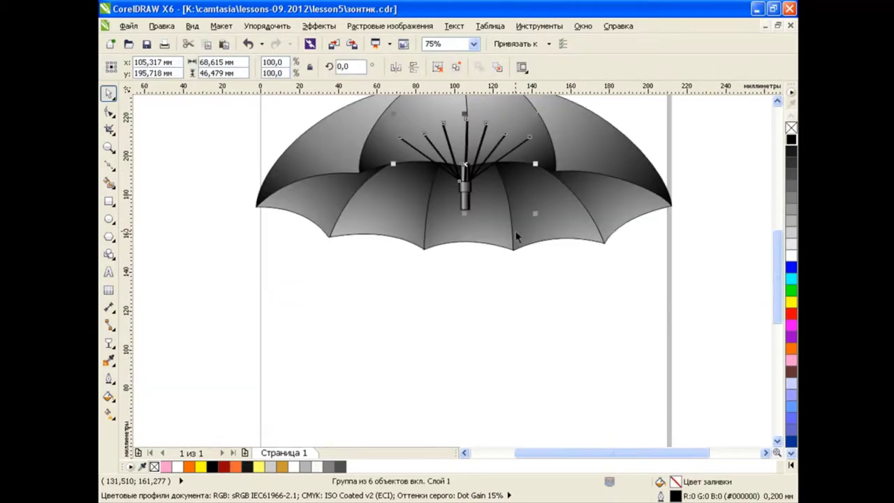
key("Escape")
left_click(466, 312)
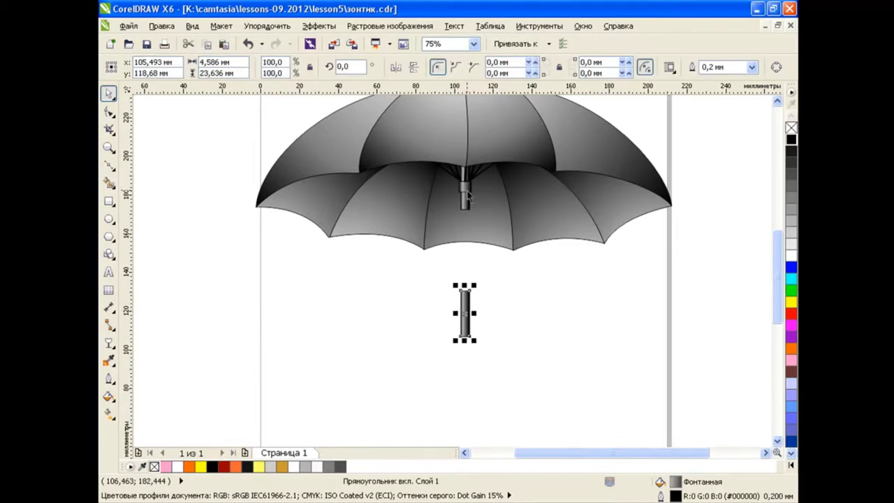
left_click_drag(464, 285, 464, 202)
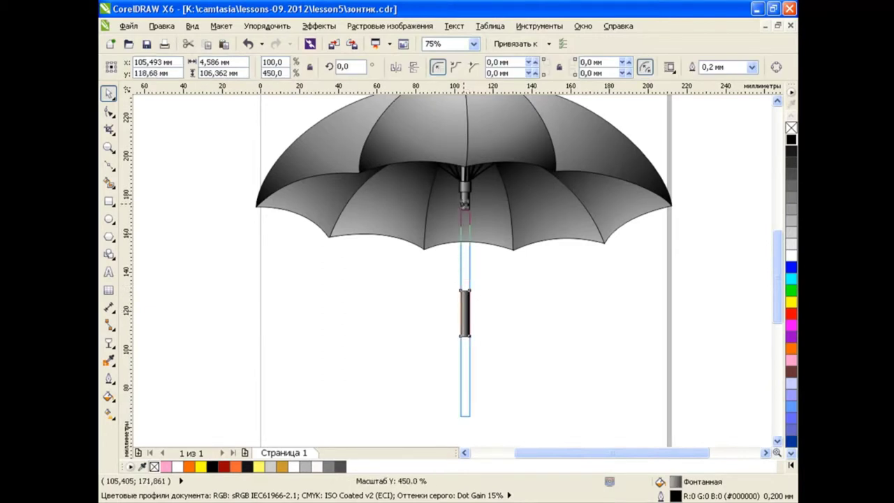
left_click_drag(475, 314, 473, 314)
left_click(495, 315)
left_click(466, 220)
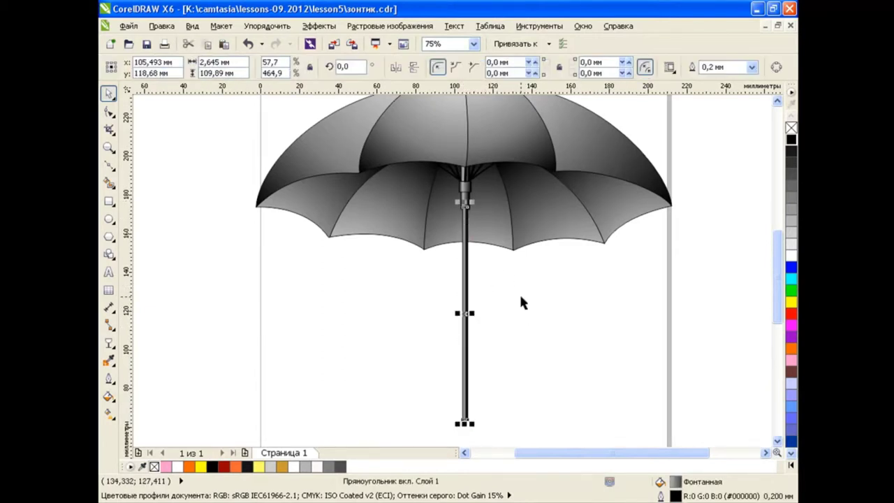
left_click(518, 292)
scroll(542, 327, "down", 1)
scroll(563, 333, "up", 1)
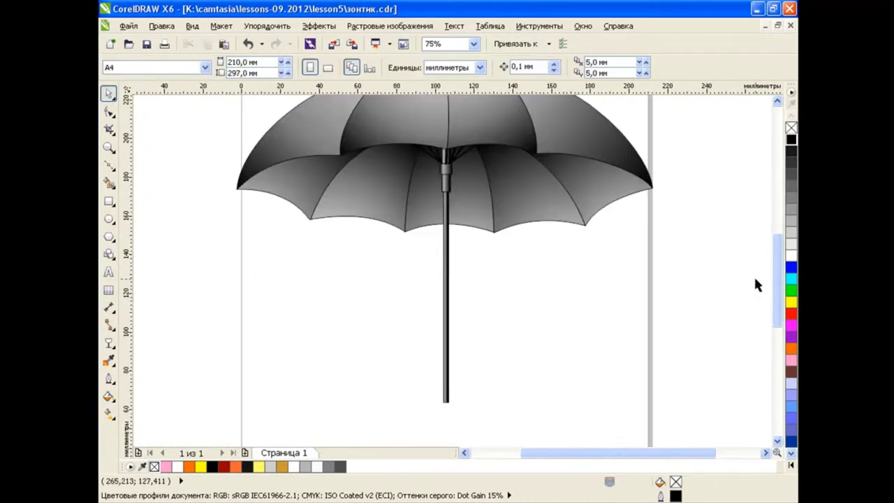
mouse_move(777, 283)
left_mouse_down()
mouse_move(770, 229)
mouse_move(769, 275)
left_mouse_up()
scroll(442, 380, "up", 2)
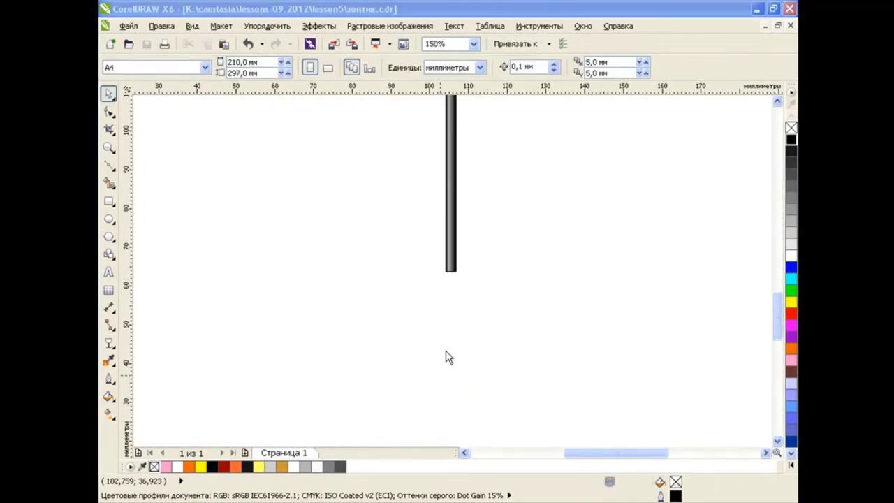
Draw a rectangle and round its bottom-left and bottom-right corners by 15 mm into a U shape.
key("F6")
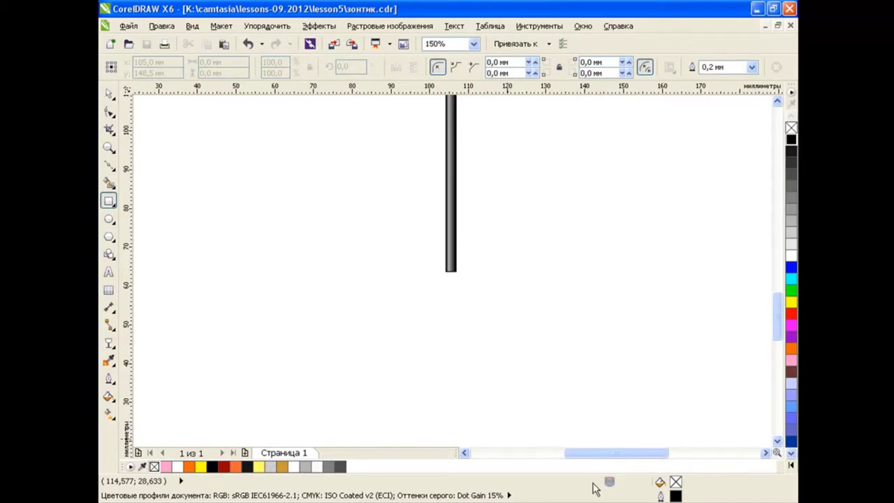
left_click_drag(593, 452, 564, 454)
mouse_move(411, 191)
left_mouse_down()
mouse_move(542, 399)
mouse_move(540, 366)
left_mouse_up()
key("F10")
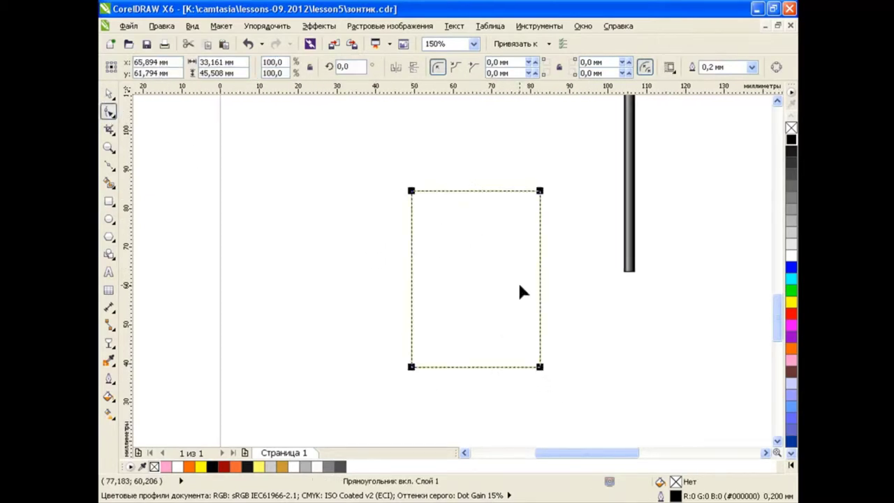
left_click(586, 72)
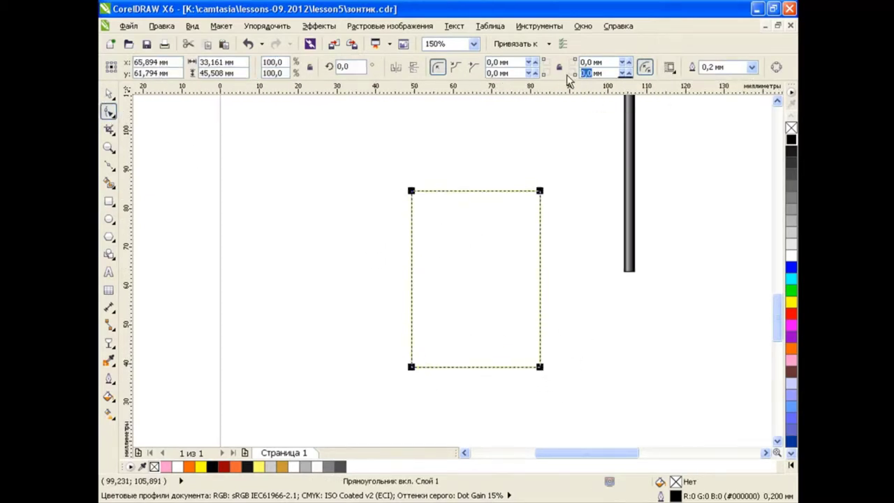
key("Return")
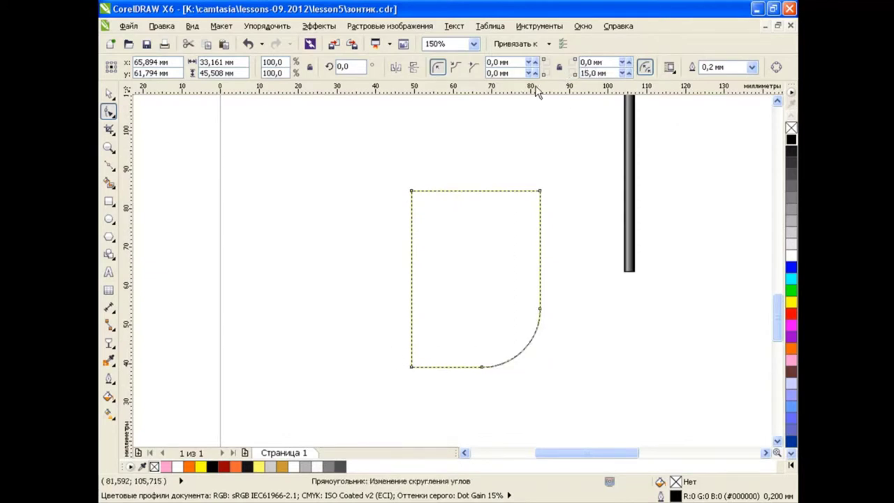
left_click(514, 72)
type("15")
key("Return")
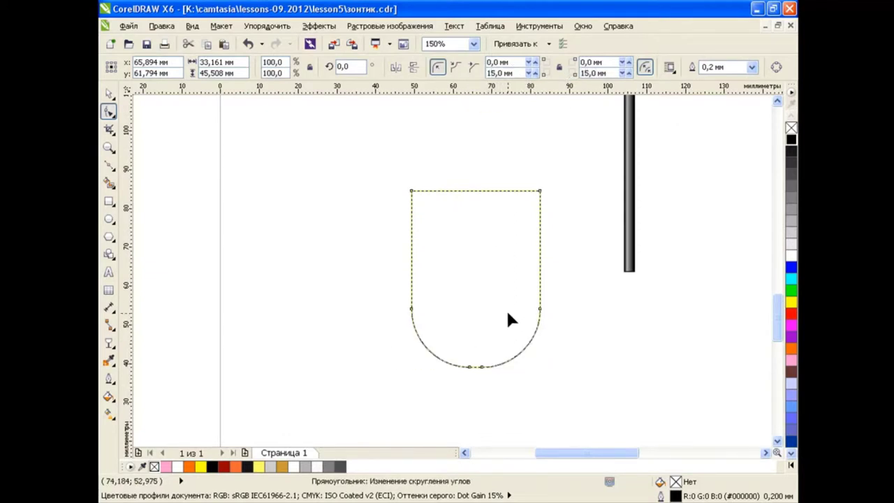
Draw a tall rectangle overlapping the U and place a smaller, narrower copy of the U inside.
left_click(110, 208)
left_click_drag(378, 153, 493, 309)
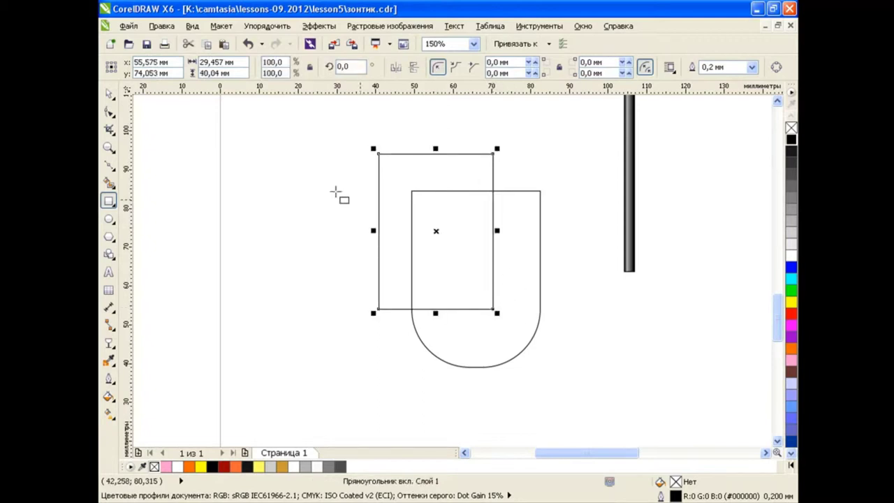
key("space")
left_click(412, 237)
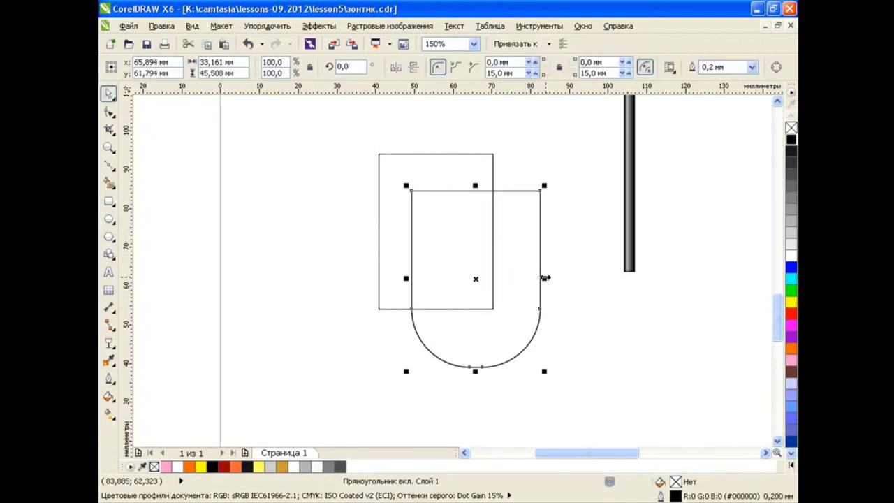
left_click_drag(545, 277, 515, 277)
left_click_drag(474, 371, 475, 338)
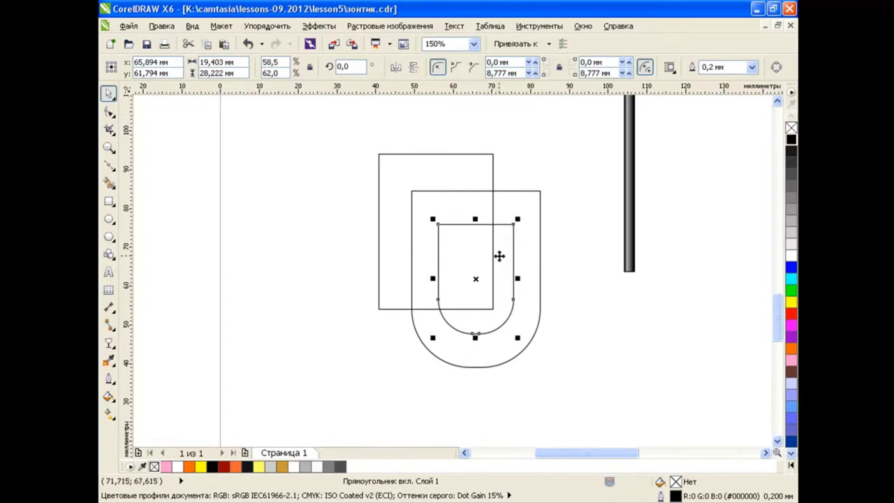
left_click_drag(433, 278, 442, 279, "shift")
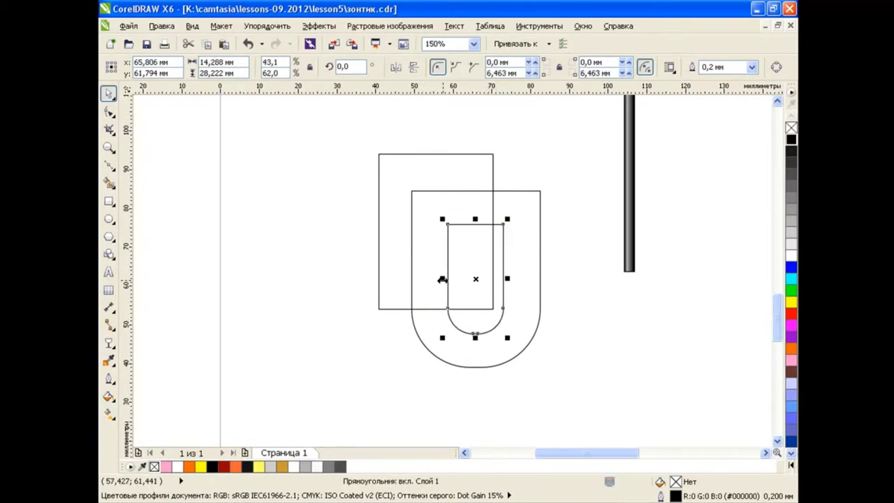
left_click(576, 331)
left_click(493, 209)
left_click_drag(493, 231, 509, 233)
left_click(591, 298)
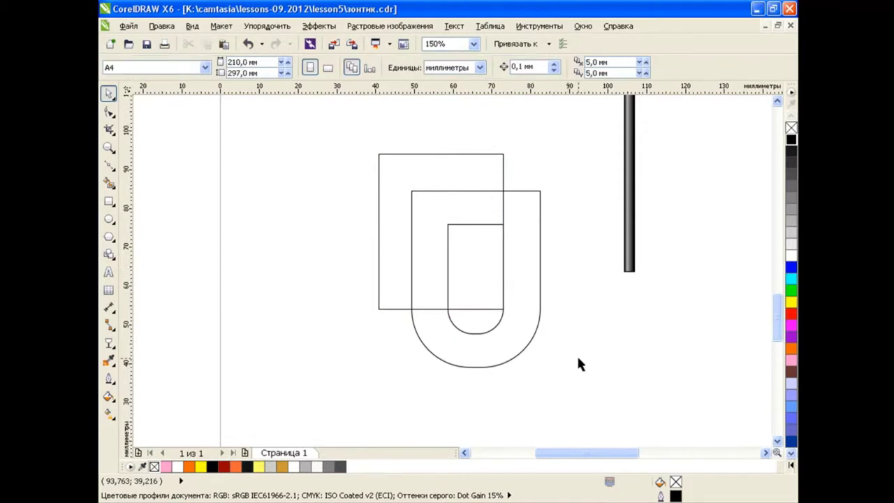
Try Smart Fill on the J-shaped enclosed area twice, undoing both trial fills.
left_click(109, 183)
left_click(517, 319)
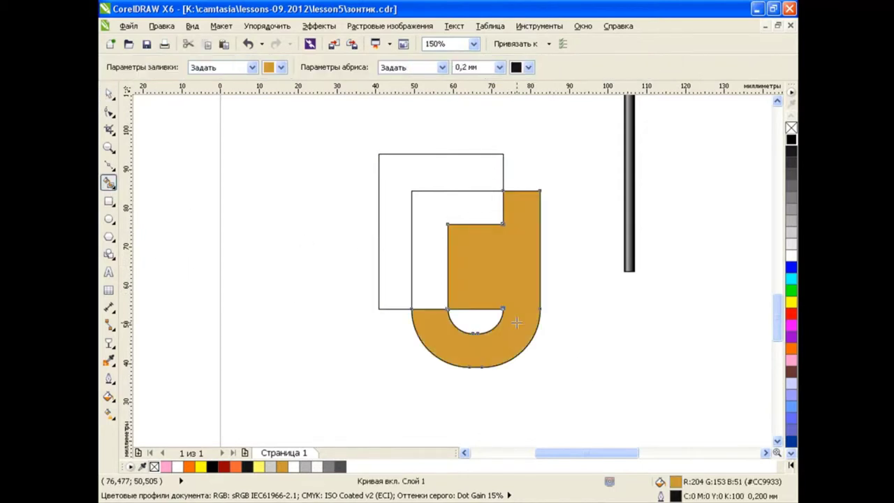
left_click(248, 43)
key("space")
left_click(478, 153)
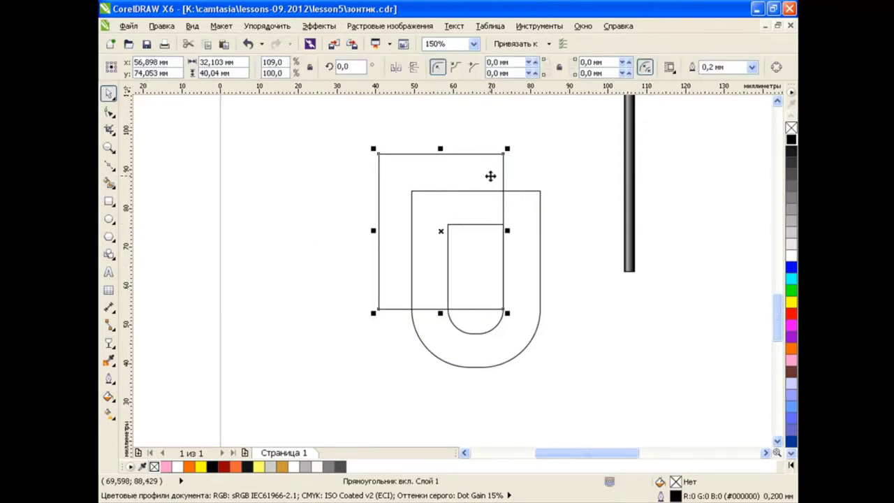
left_click(498, 165)
key("space")
left_click(516, 230)
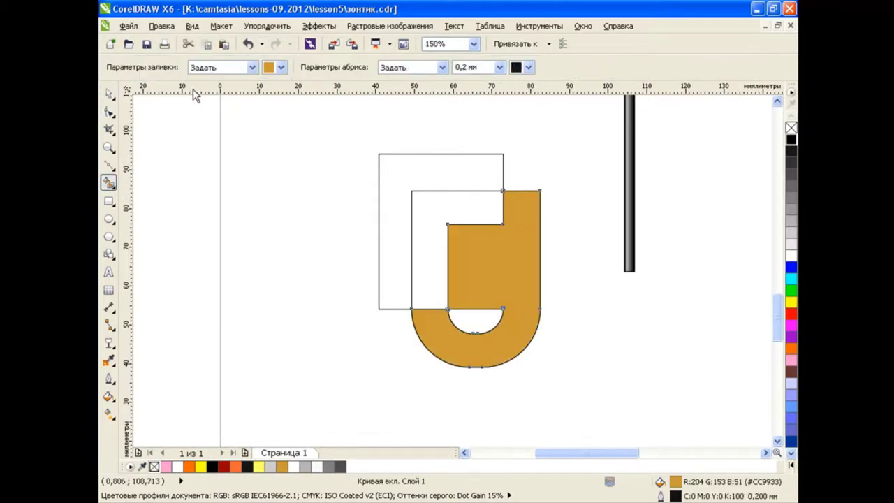
left_click(248, 44)
key("space")
scroll(522, 231, "up", 2)
Widen the tall rectangle slightly and Smart Fill the J-shaped area golden-orange.
left_click(482, 210)
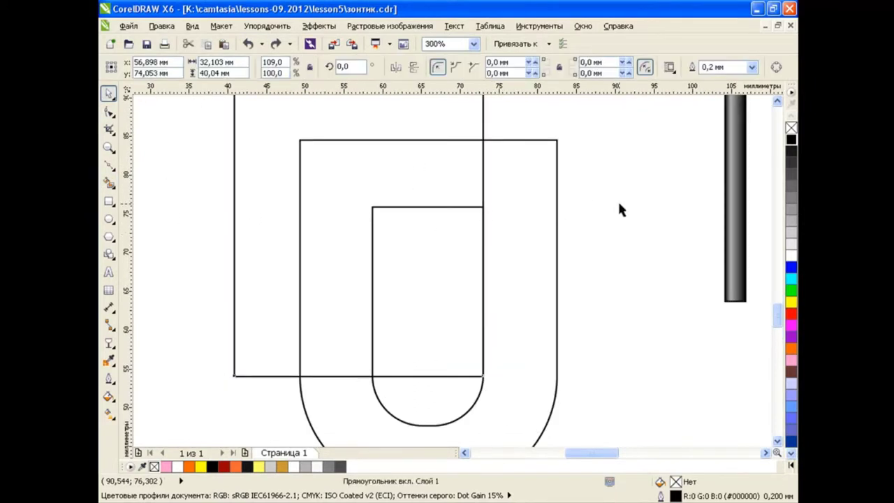
left_click(618, 210)
left_click(482, 217)
left_click_drag(483, 221, 488, 221)
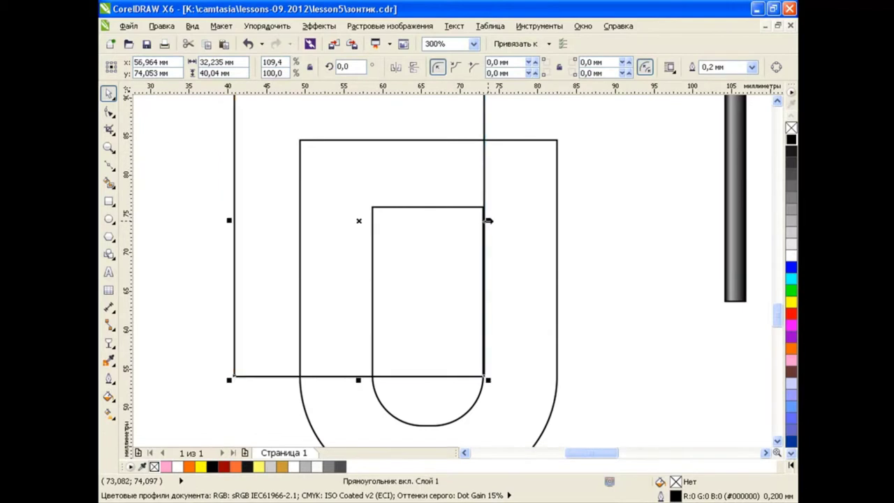
left_click(178, 198)
key("space")
left_click(504, 220)
scroll(515, 222, "down", 2)
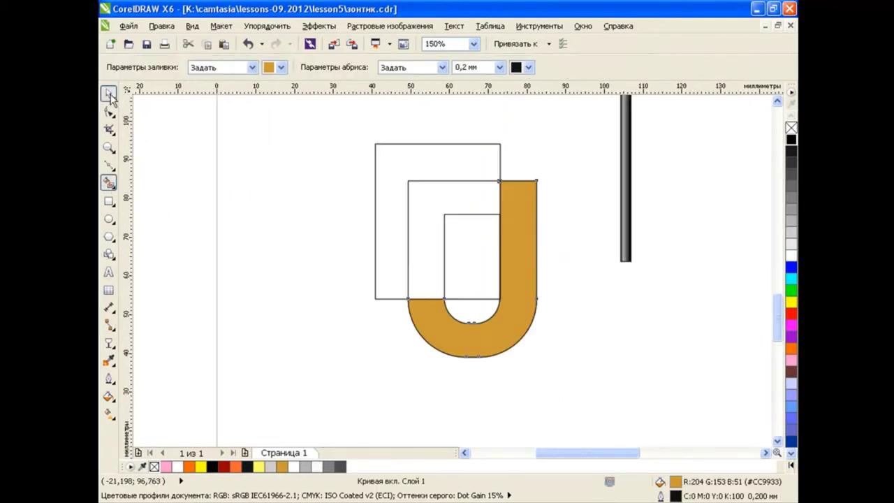
Delete the outline rectangles and U shapes, leaving only the filled J.
left_click(108, 93)
left_click(419, 144)
key("Delete")
left_click(500, 288)
key("Delete")
scroll(524, 323, "up", 2)
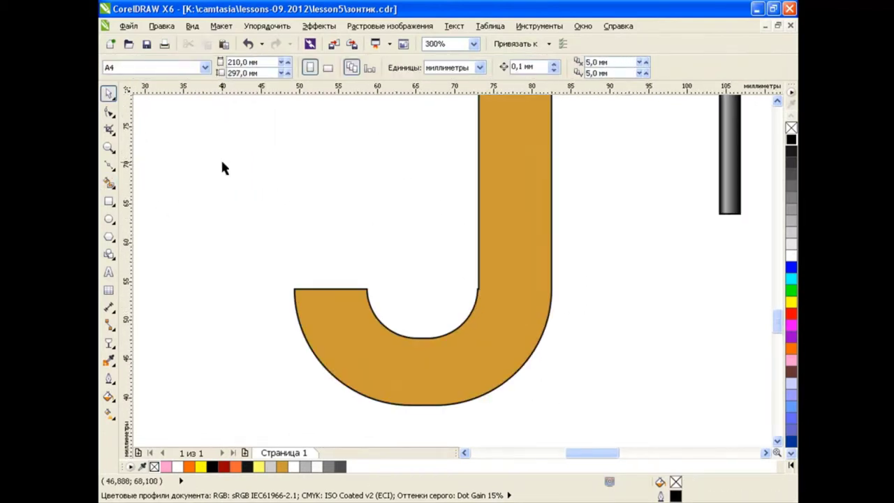
key("F10")
left_click(517, 326)
scroll(502, 307, "up", 4)
scroll(486, 294, "up", 4)
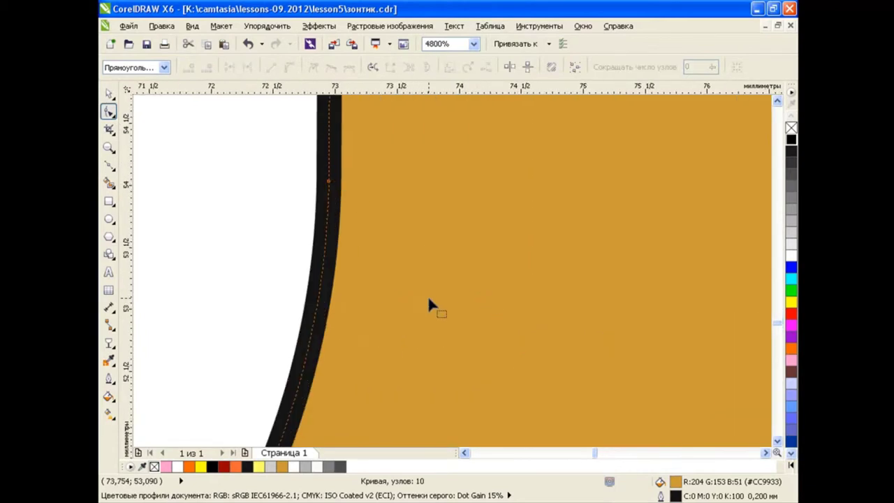
scroll(429, 306, "down", 10)
key("space")
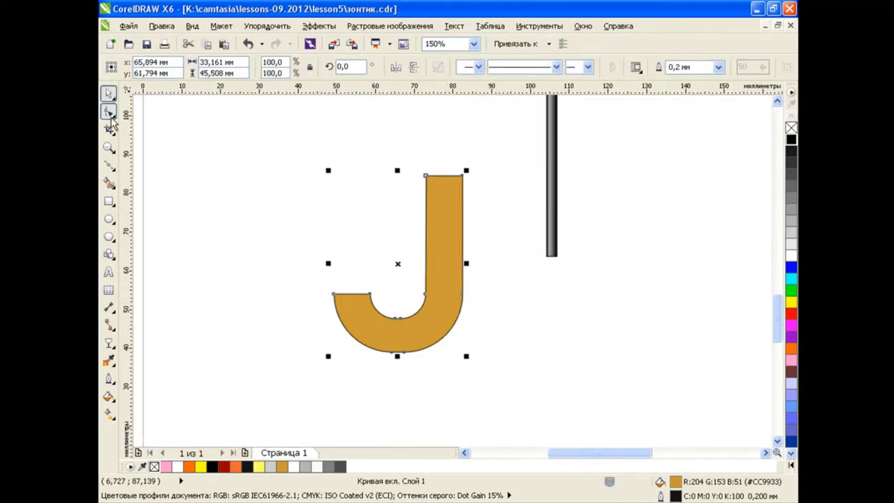
Drag the J's left-tip nodes into a raised rounded curl and delete a surplus node.
left_click(109, 112)
left_click_drag(245, 249, 377, 313)
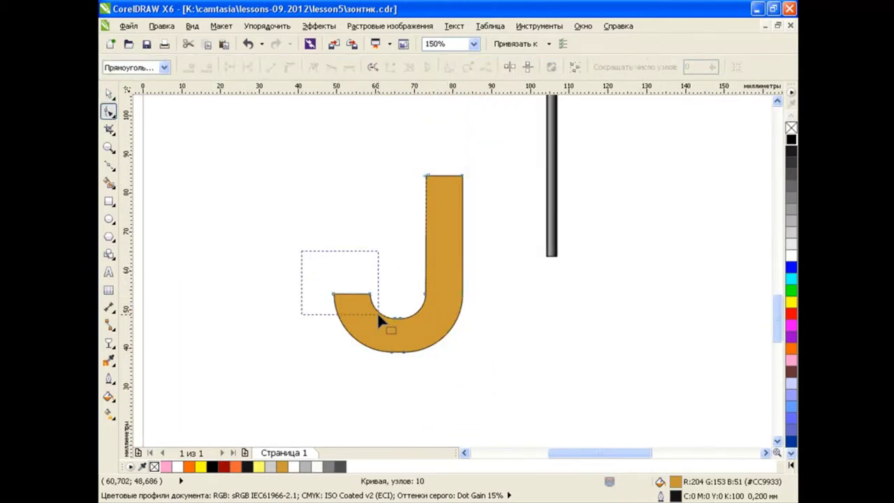
left_click(338, 291)
left_click_drag(339, 286, 359, 291)
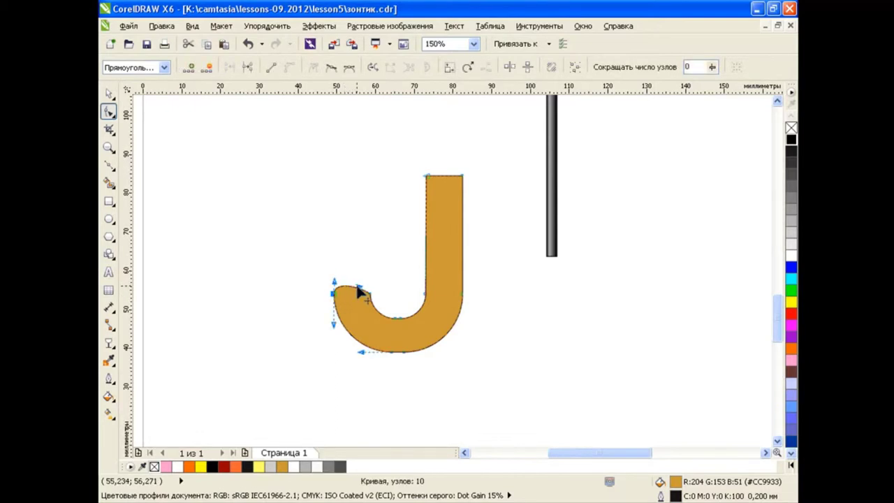
scroll(395, 319, "up", 2)
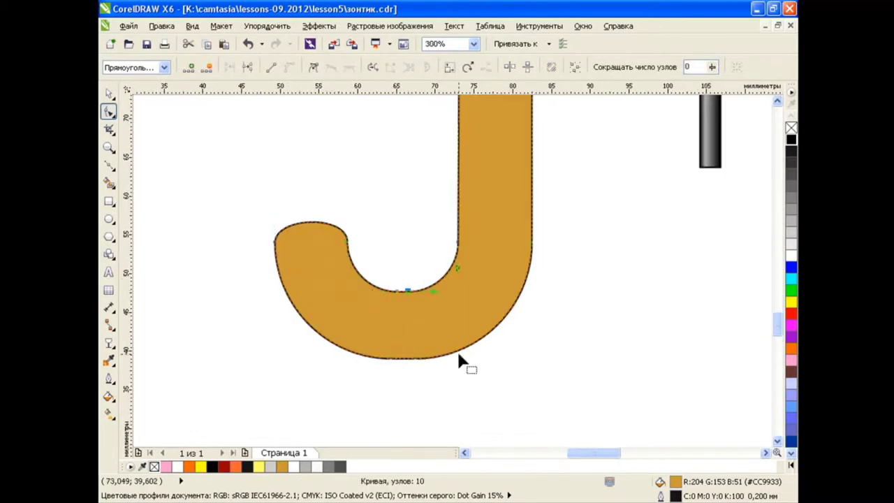
double_click(400, 289)
Nudge the bottom node slightly right and fill the J brown.
left_click_drag(260, 184, 301, 265)
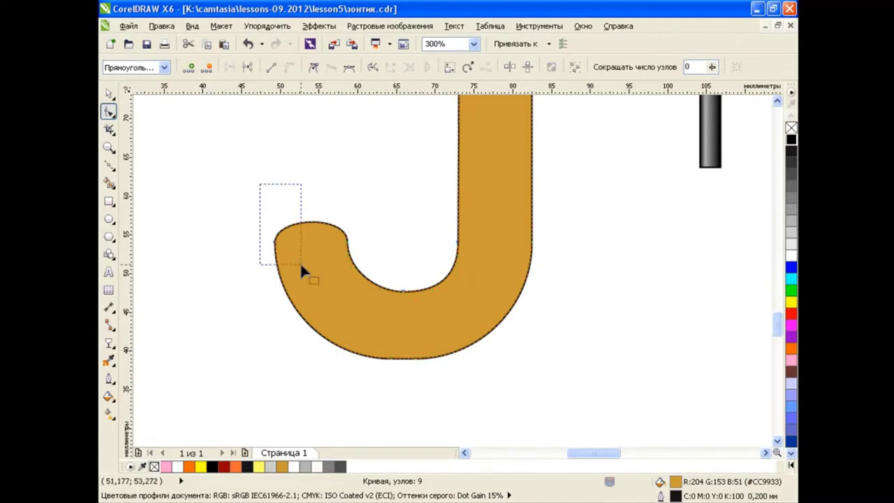
left_click_drag(392, 359, 405, 362)
scroll(484, 369, "down", 2)
left_click_drag(349, 170, 567, 386)
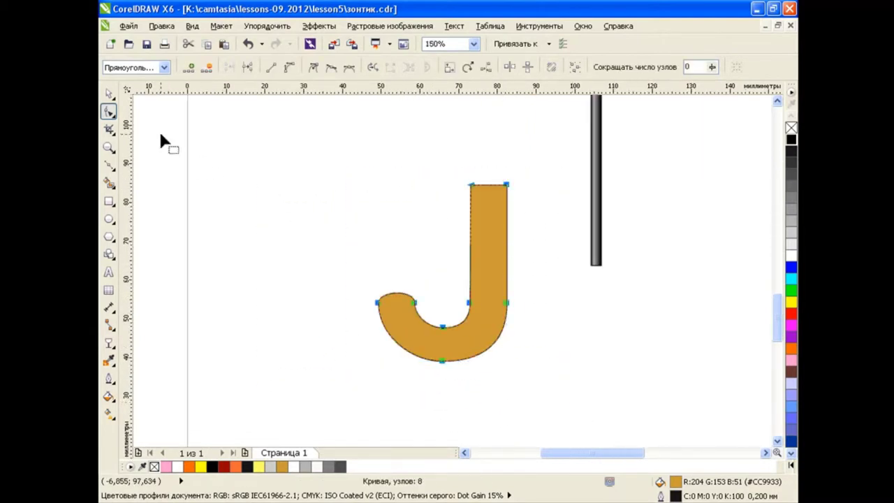
left_click(791, 347)
Recolour the J ruby red and paste a duplicate on top.
key("space")
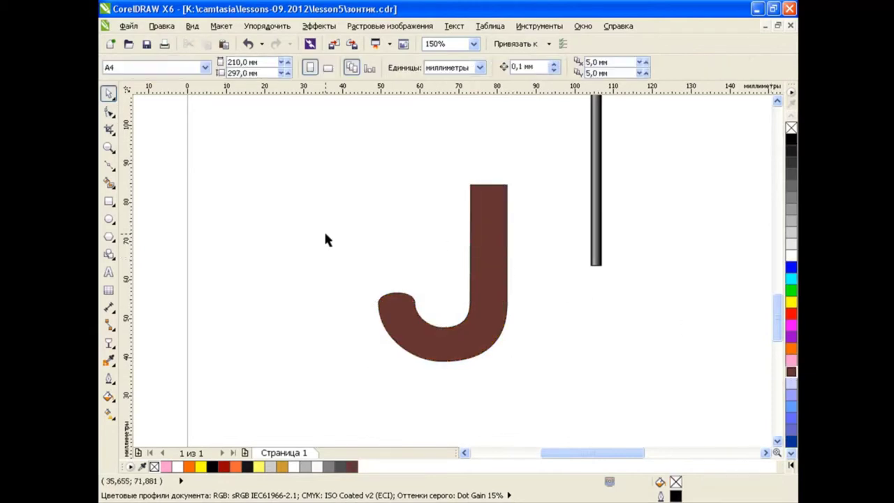
left_click(447, 345)
left_click(223, 466)
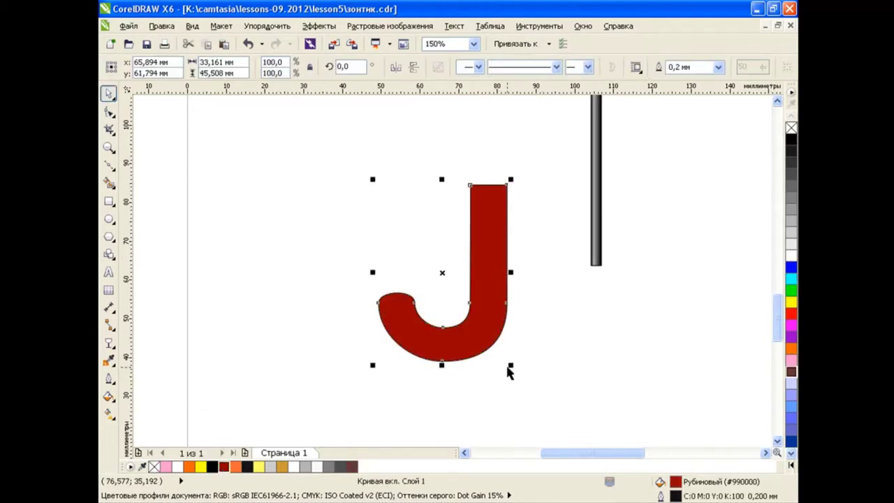
left_click(531, 353)
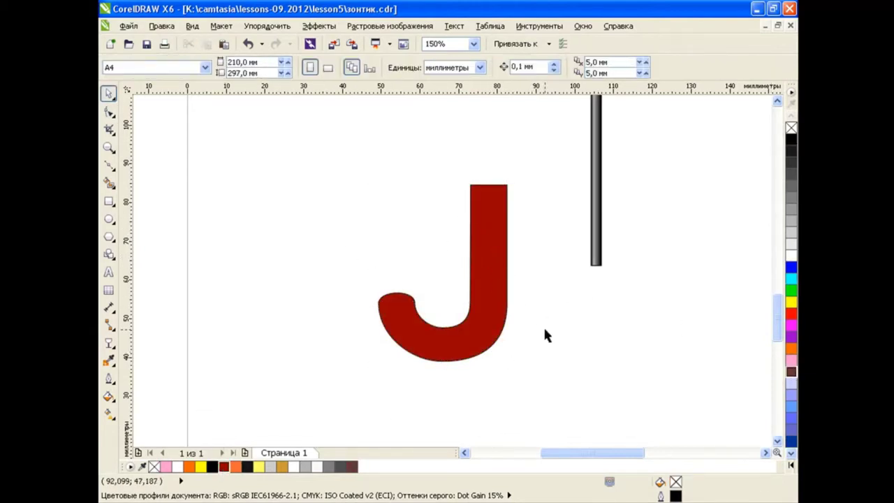
left_click(459, 349)
left_click(109, 112)
key("space")
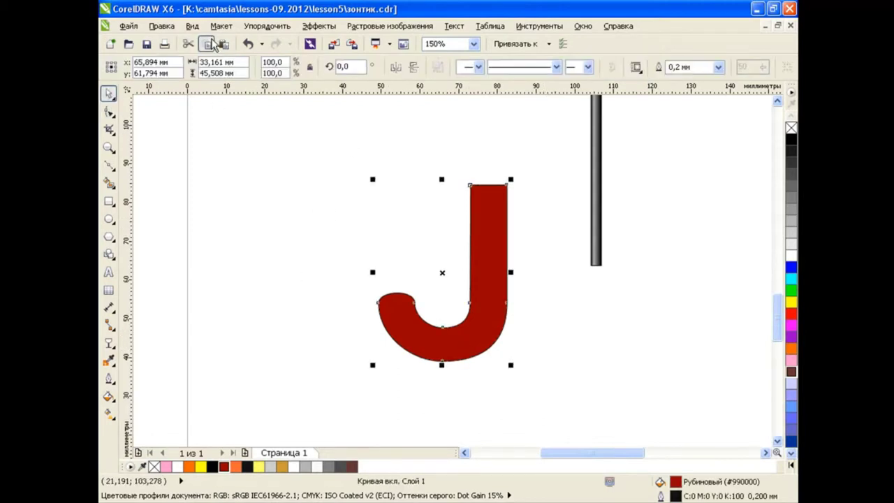
Narrow the duplicate's outline into a thin stripe down the J's middle and fill it yellow.
key("space")
left_click_drag(412, 314, 394, 314)
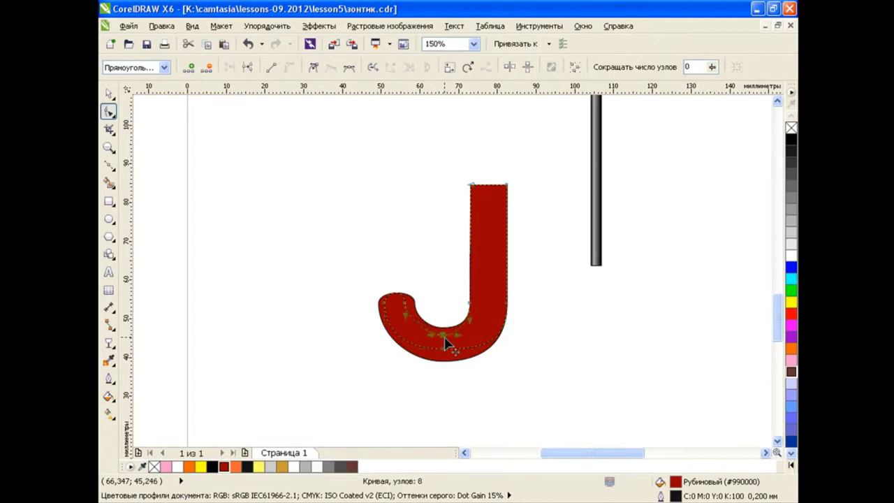
left_click_drag(447, 343, 497, 303)
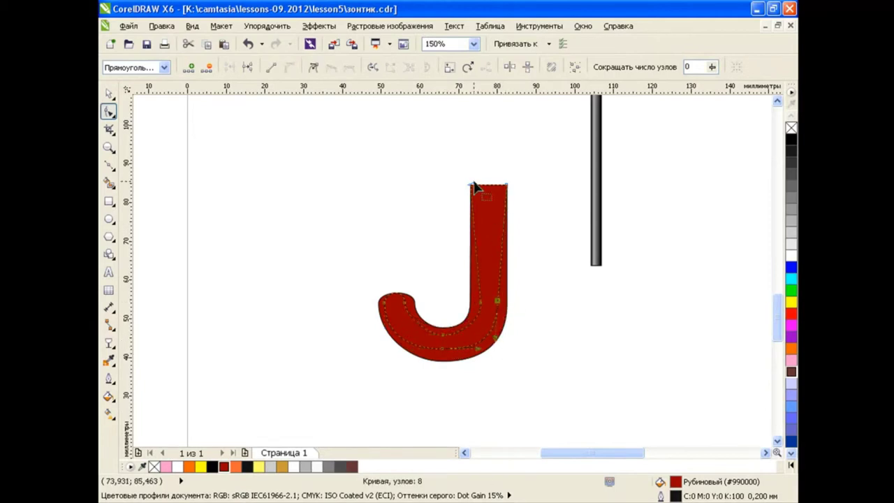
left_click_drag(474, 187, 494, 186)
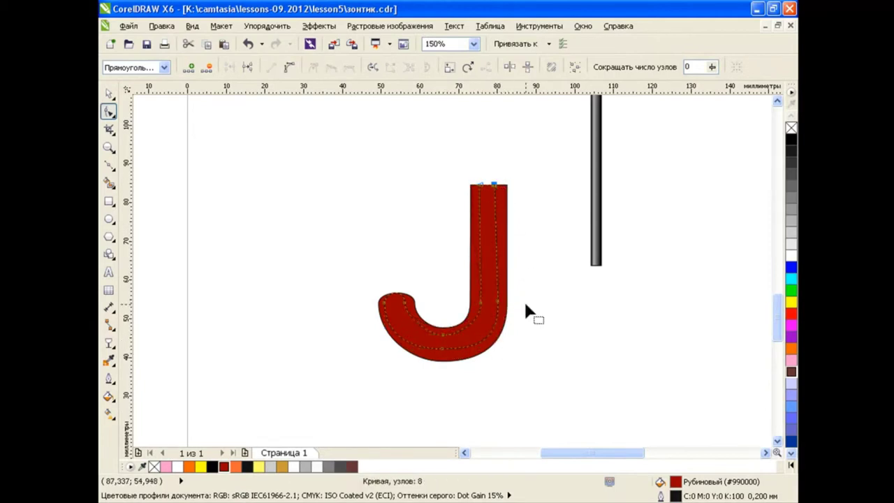
key("space")
left_click(791, 301)
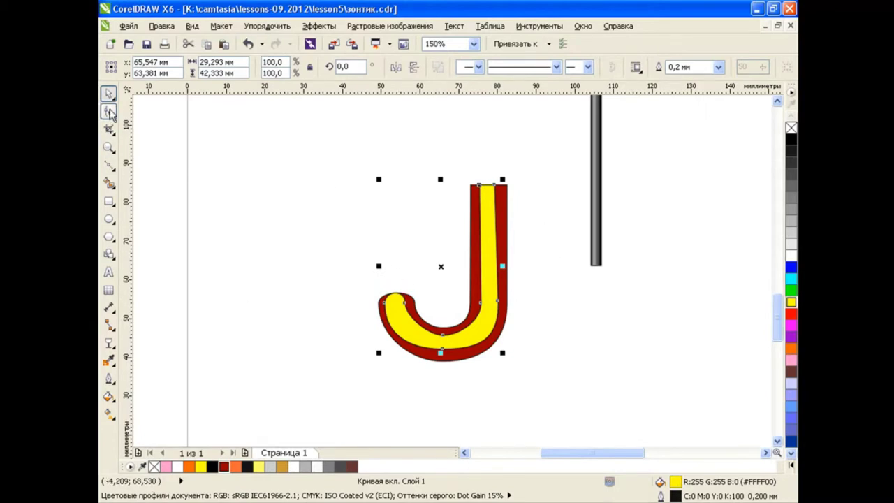
Adjust the inner copy's lower-right bend and send it behind the red J.
left_click(110, 112)
left_click_drag(395, 342, 386, 296)
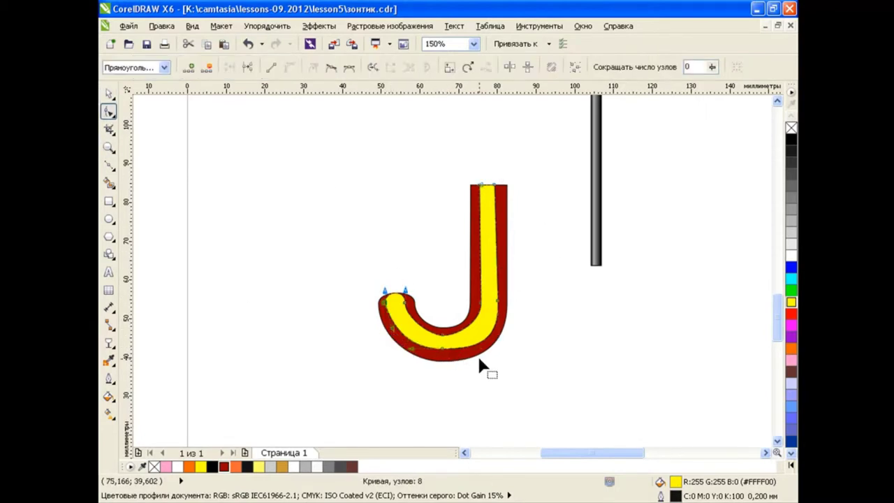
left_click(442, 354)
left_click_drag(503, 349, 501, 338)
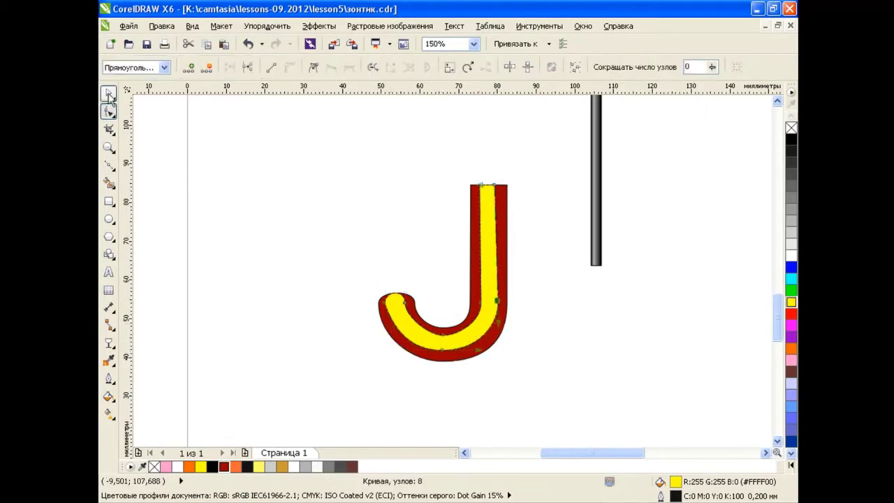
left_click(108, 95)
key("ctrl+z")
left_click(344, 342)
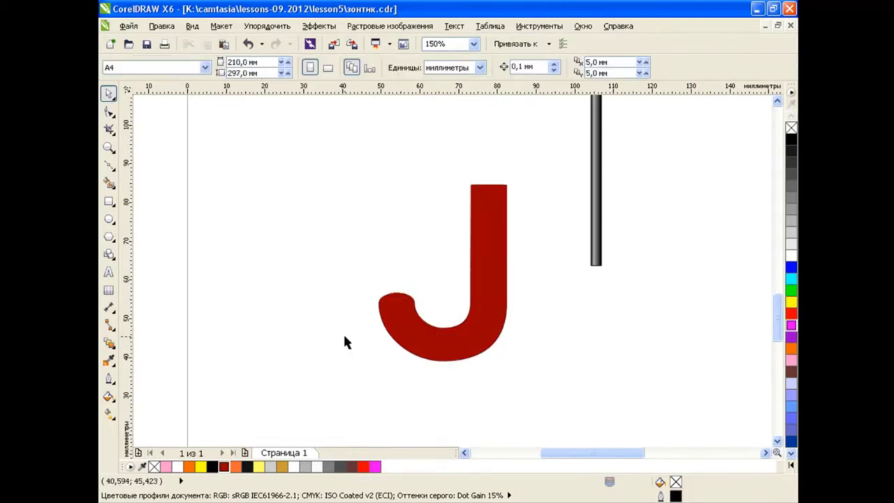
Fill the outer J with the dark red custom colour #6E1010.
left_click(473, 192)
left_click(109, 396)
left_click(128, 396)
left_click(325, 154)
left_click(425, 283)
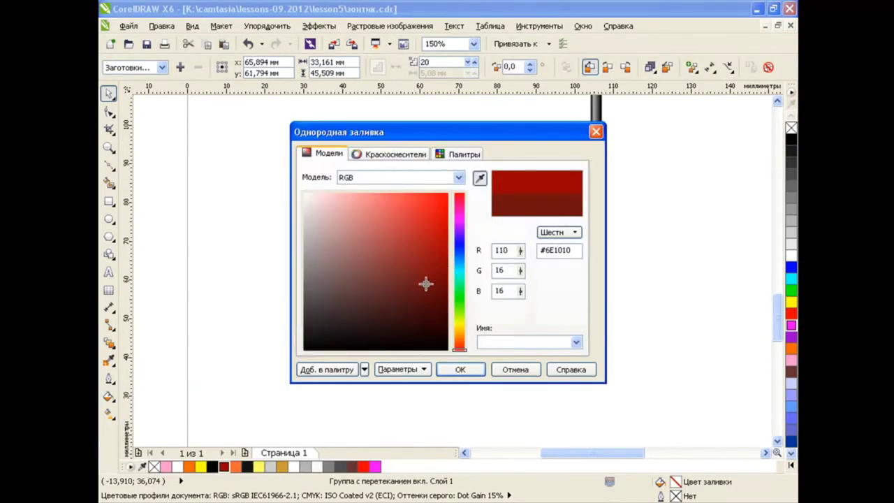
left_click(460, 369)
Reposition the inner curve, fill it ruby red, and blend it into the outer J in 20 steps.
left_click_drag(482, 327, 542, 333)
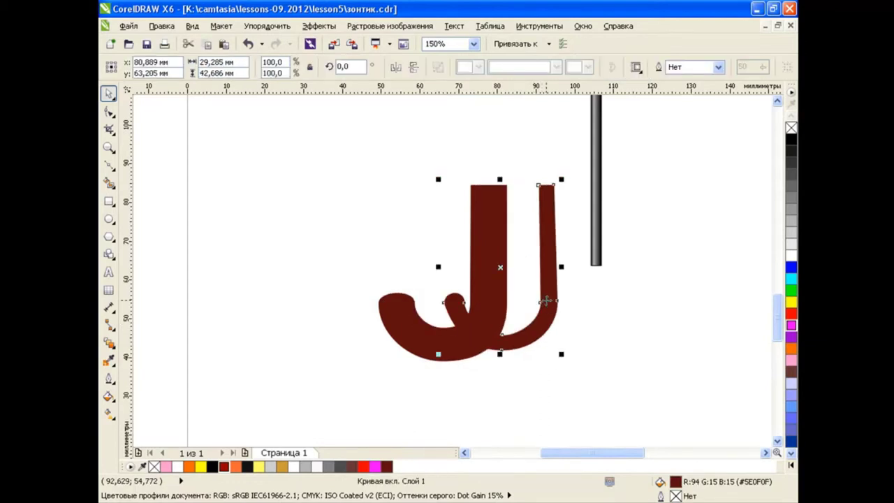
left_click(225, 466)
left_click(455, 265)
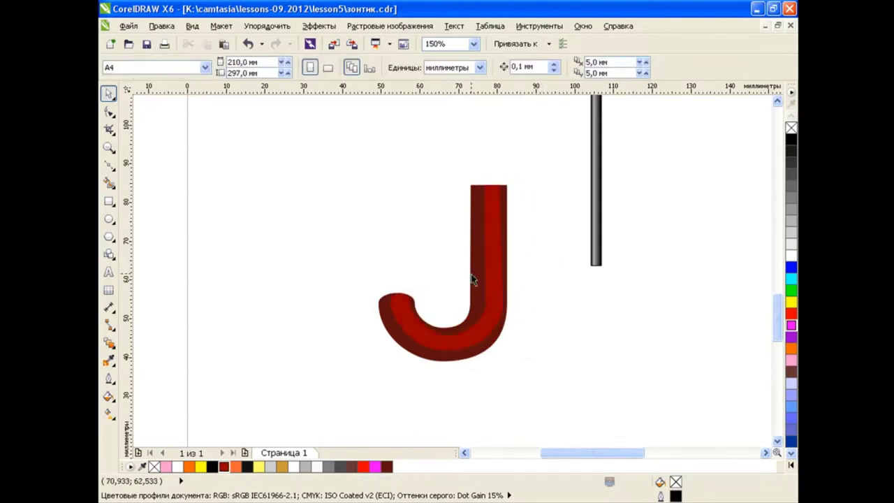
left_click(108, 342)
left_click_drag(486, 279, 497, 338)
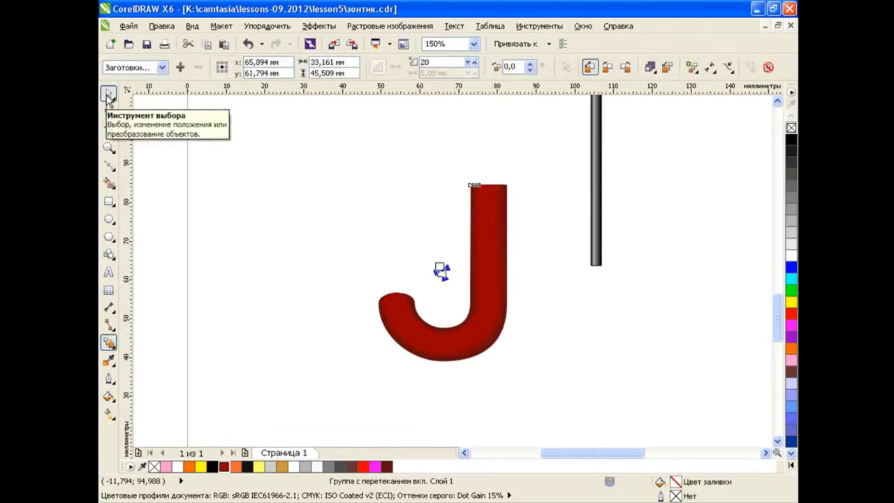
Break apart the handle blend and move the J under the end of the shaft.
left_click(109, 92)
left_click(430, 334)
key("F10")
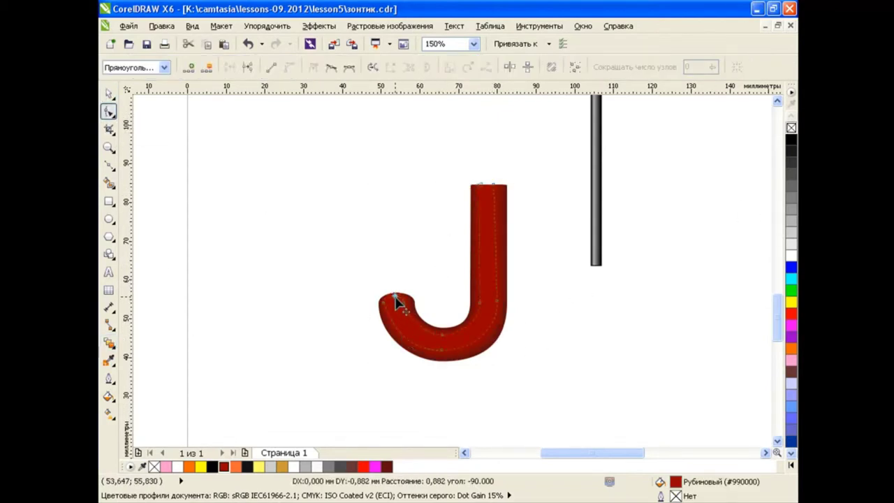
key("space")
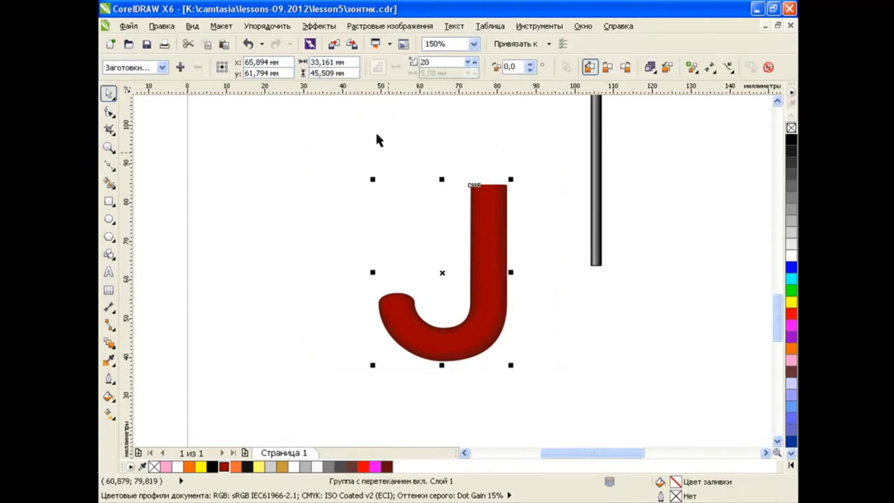
left_click(267, 26)
left_click(325, 179)
left_click_drag(487, 260, 598, 294)
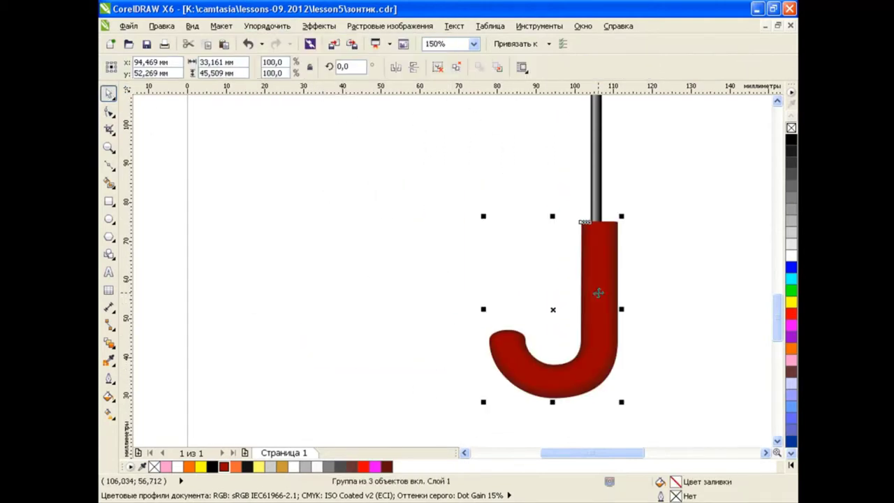
Shrink the J handle to about 43% so it fits the shaft's lower end.
left_click_drag(482, 404, 505, 389)
scroll(662, 283, "up", 2)
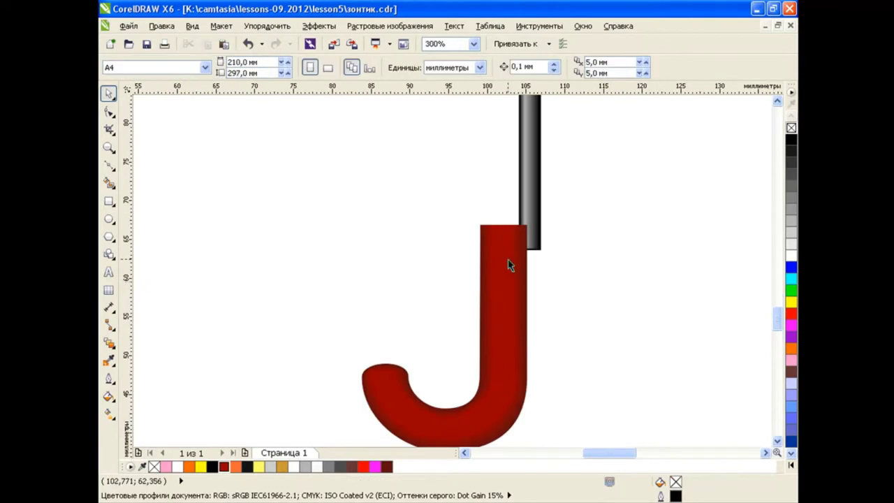
left_click_drag(384, 221, 398, 239)
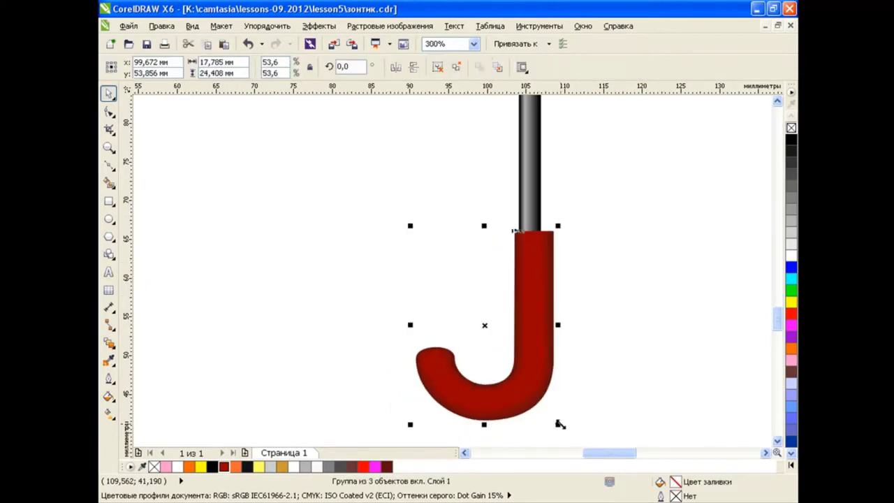
left_click_drag(544, 436, 548, 412)
left_click_drag(410, 414, 430, 387)
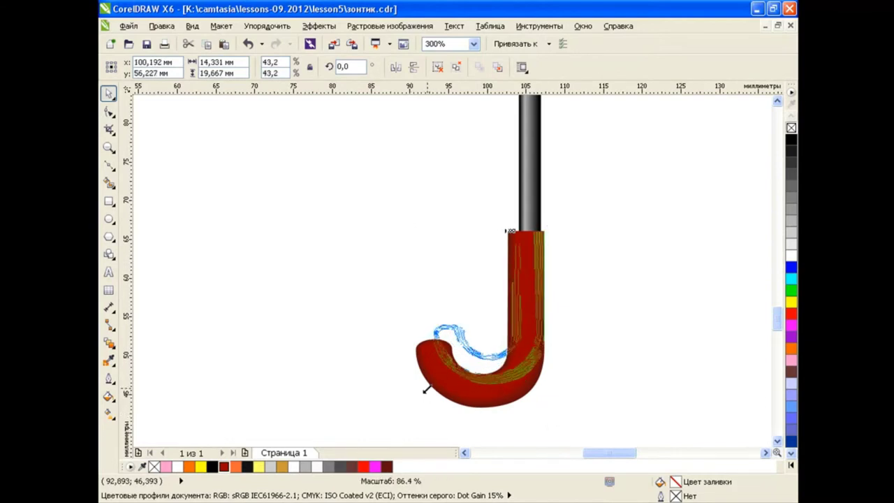
left_click(574, 268)
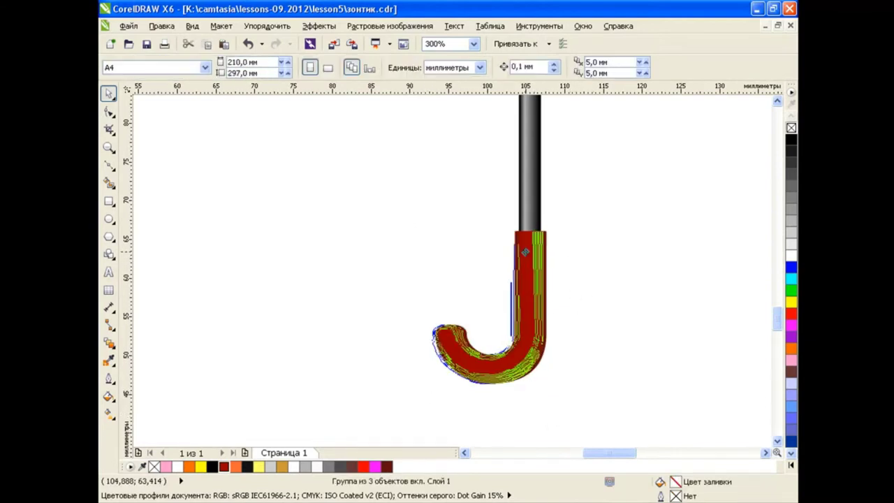
scroll(571, 253, "down", 2)
scroll(749, 178, "down", 1)
Bring the whole umbrella canopy into view and save the drawing.
scroll(748, 183, "up", 1)
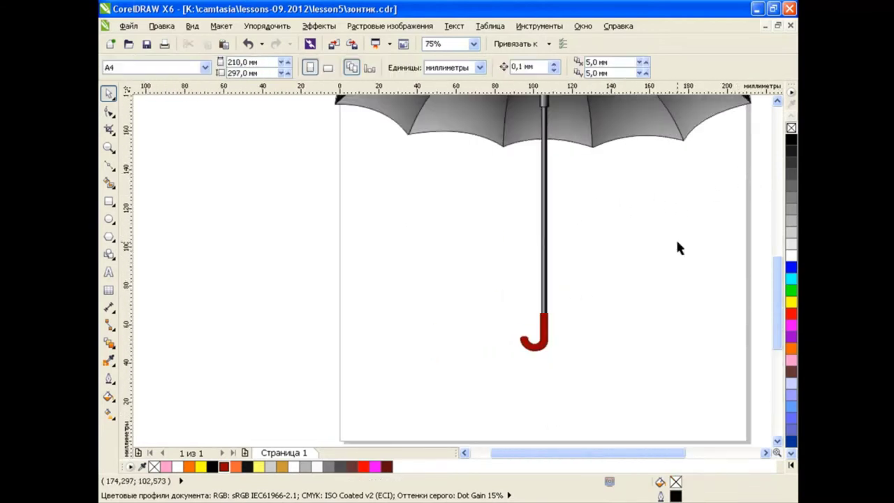
left_click_drag(777, 300, 771, 260)
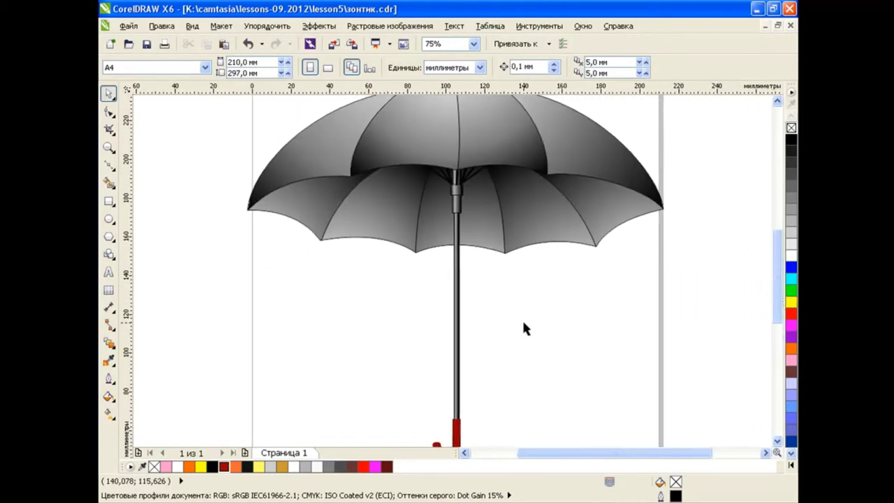
scroll(524, 321, "down", 1)
key("ctrl+s")
Draw a B-spline curve across the top of the canopy from left edge to right side.
scroll(529, 260, "up", 1)
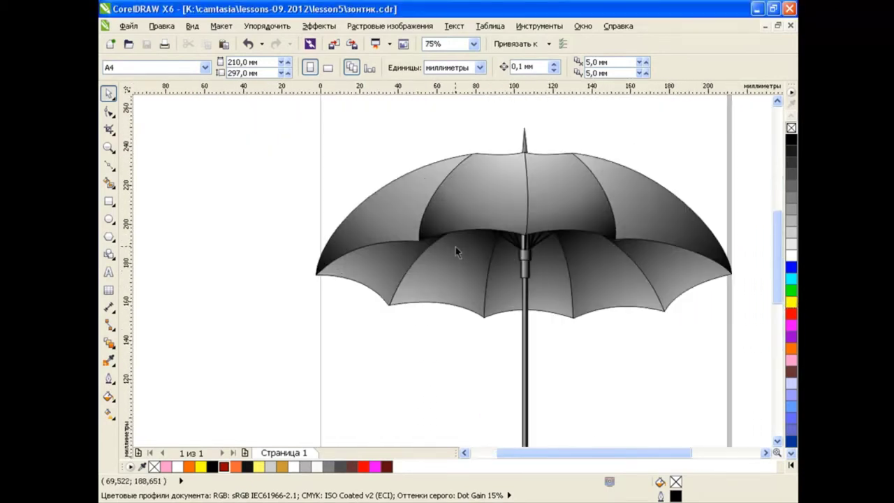
left_click_drag(552, 454, 571, 454)
left_click(109, 165)
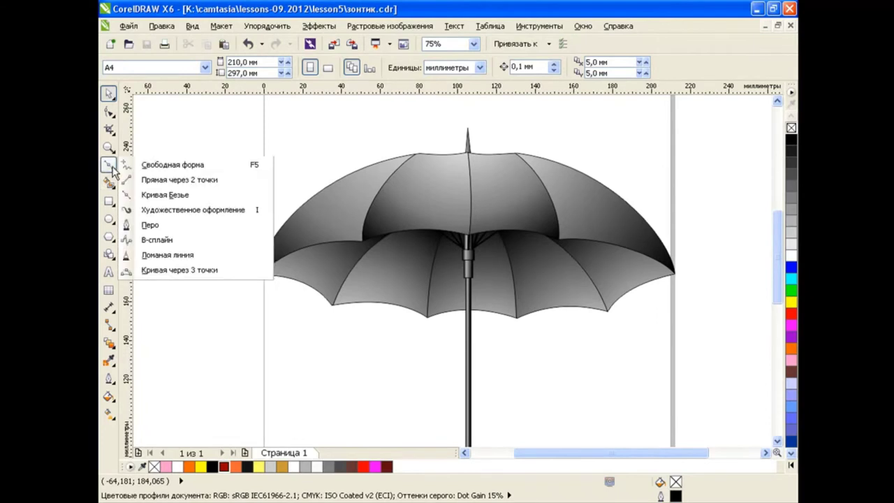
left_click(160, 236)
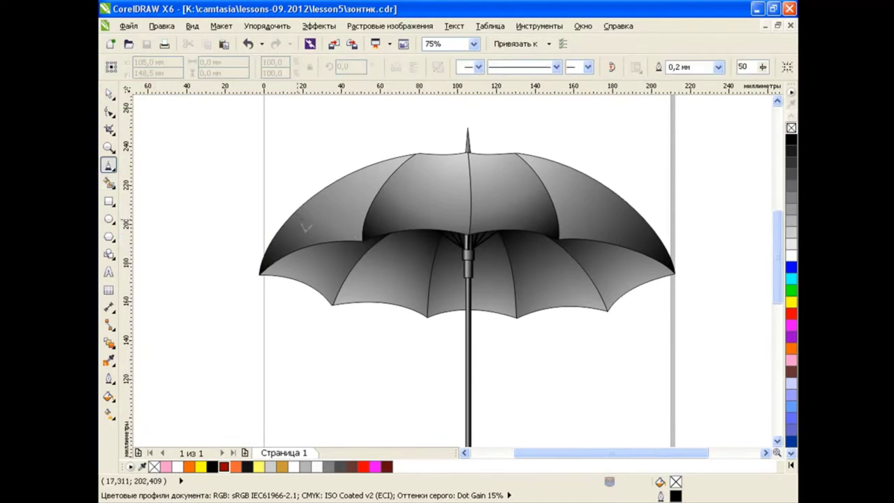
left_click(280, 226)
left_click(377, 193)
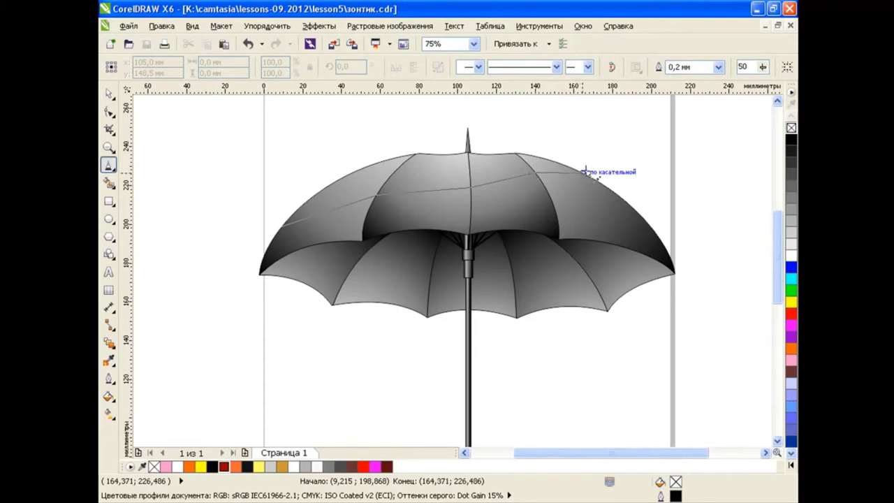
left_click(585, 170)
double_click(654, 168)
Edit the curve's nodes so it follows the top panels, with ends outside the canopy.
left_click(110, 113)
left_click_drag(282, 226, 262, 233)
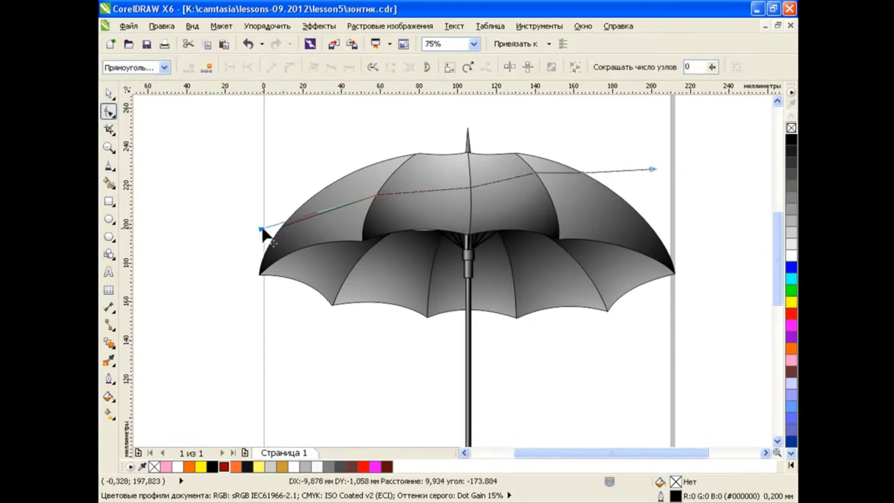
left_click_drag(234, 115, 698, 285)
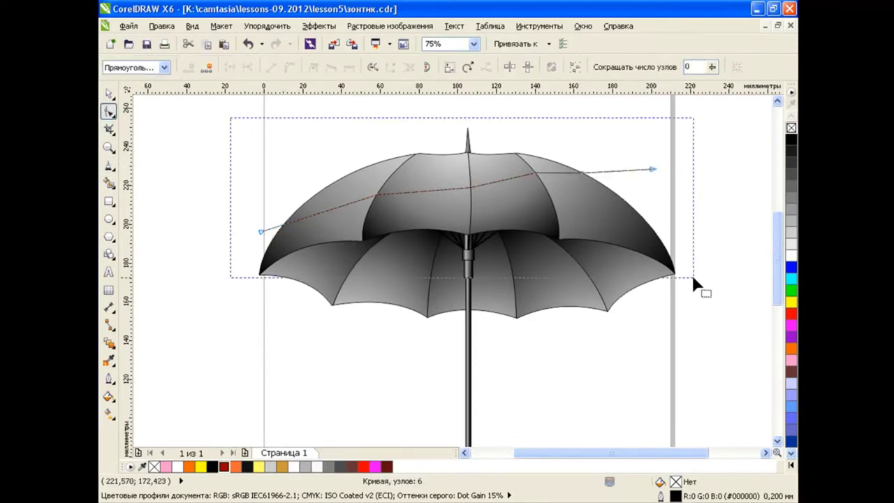
left_click_drag(326, 213, 325, 207)
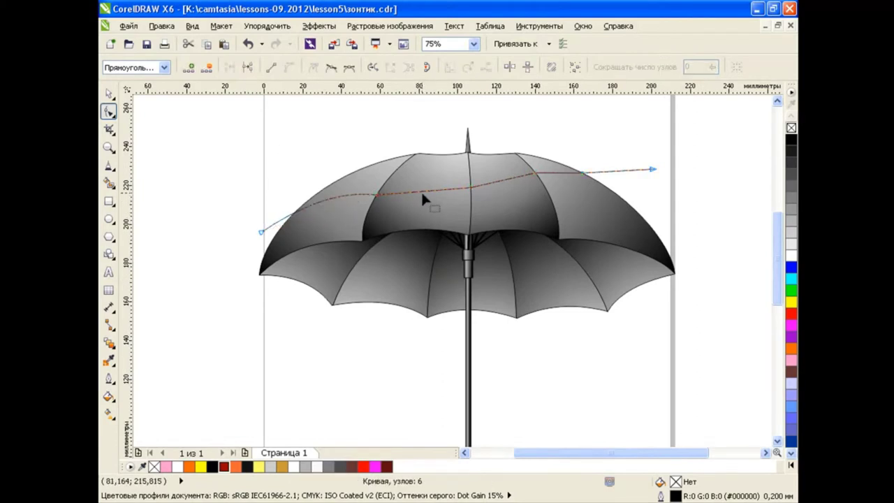
mouse_move(433, 187)
left_mouse_down()
mouse_move(560, 176)
mouse_move(554, 169)
left_mouse_up()
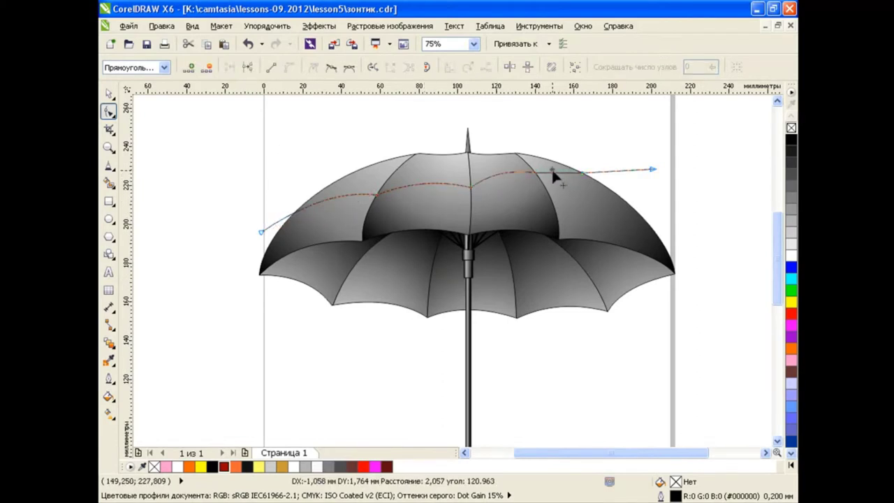
mouse_move(265, 240)
left_mouse_down()
mouse_move(253, 252)
mouse_move(282, 219)
left_mouse_up()
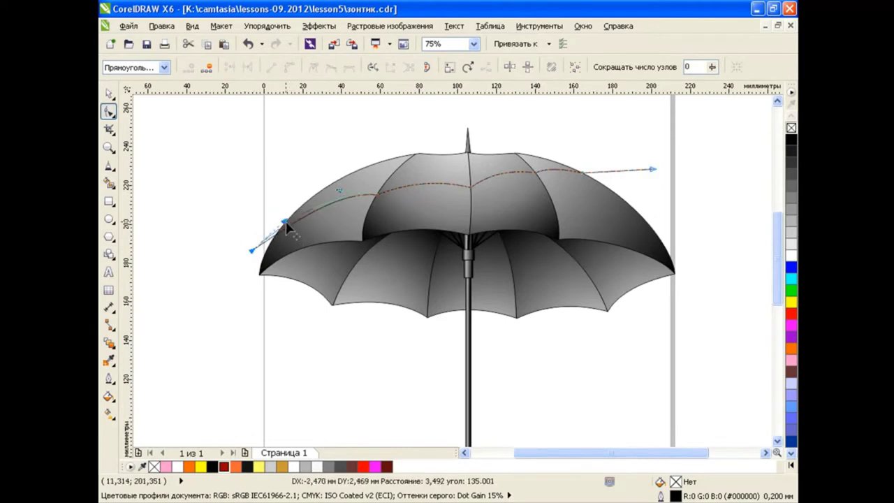
Smart Fill the three top panel areas white, then weld the white pieces into one shape.
left_click(115, 185)
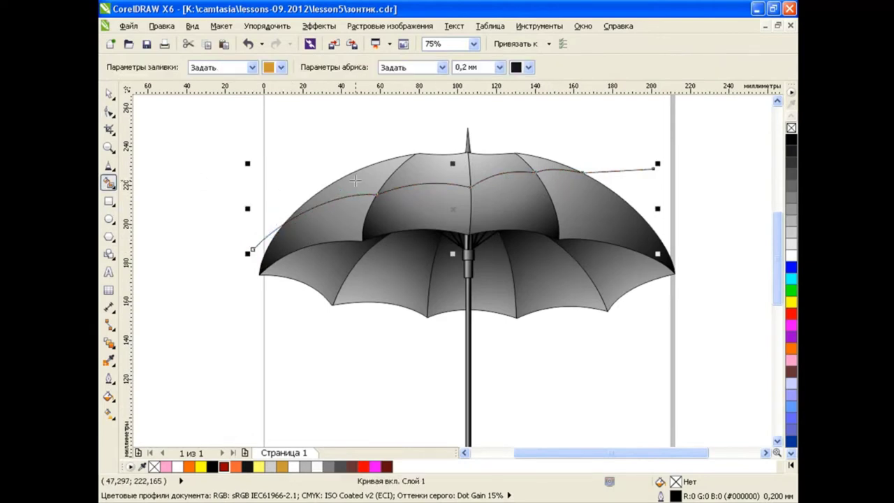
left_click(280, 67)
left_click(335, 91)
left_click(362, 178)
left_click(416, 173)
left_click(492, 167)
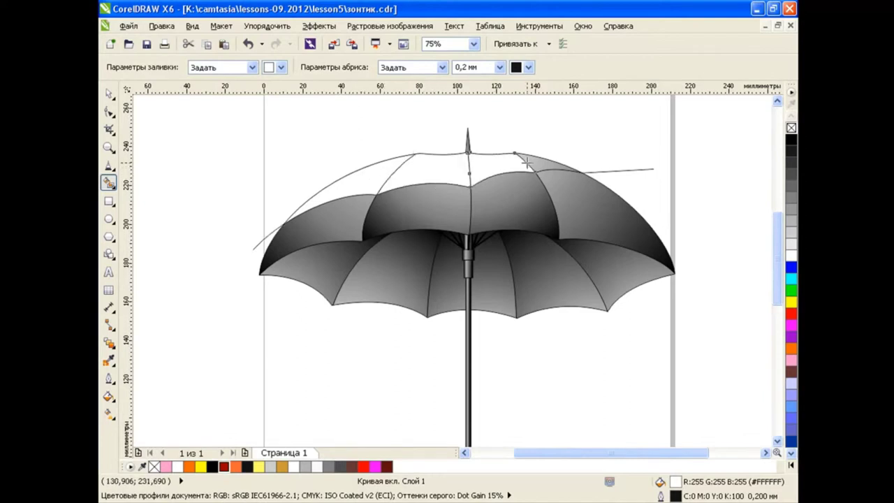
key("space")
left_click(417, 171, "shift")
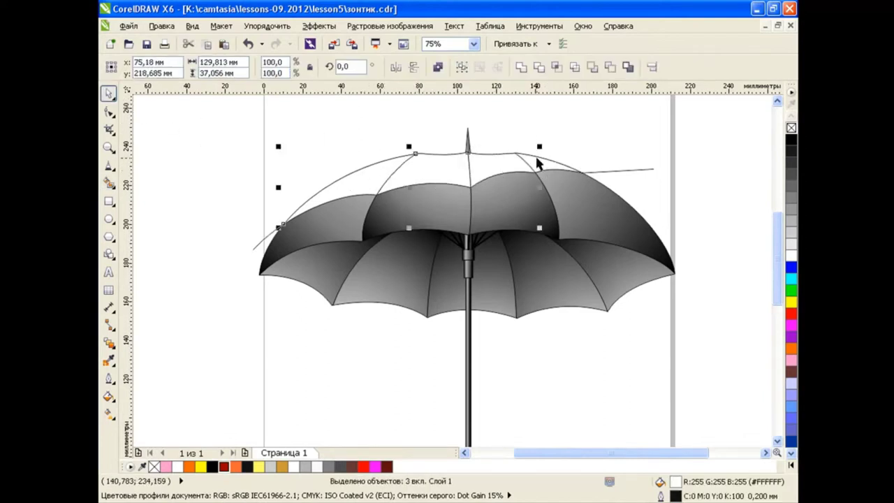
left_click(520, 67)
Give the white top shape a linear transparency fading down across the dome, then select the umbrella.
key("Escape")
key("F3")
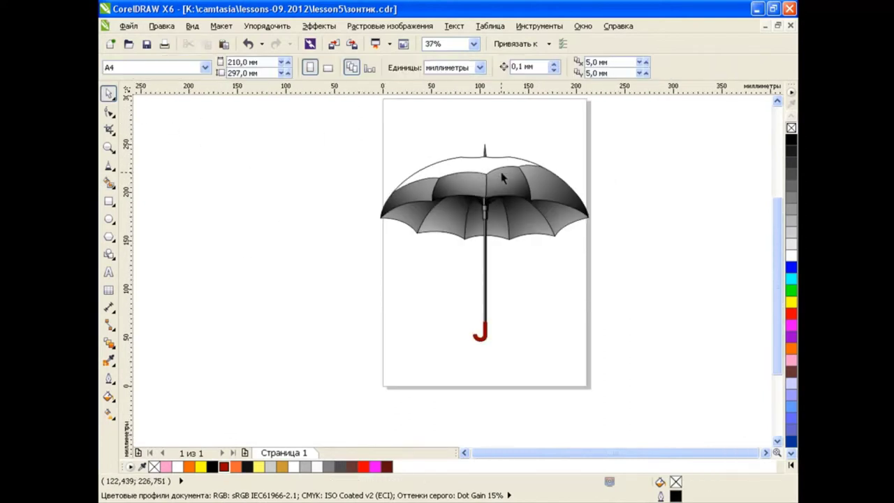
left_click(470, 240)
left_click(110, 342)
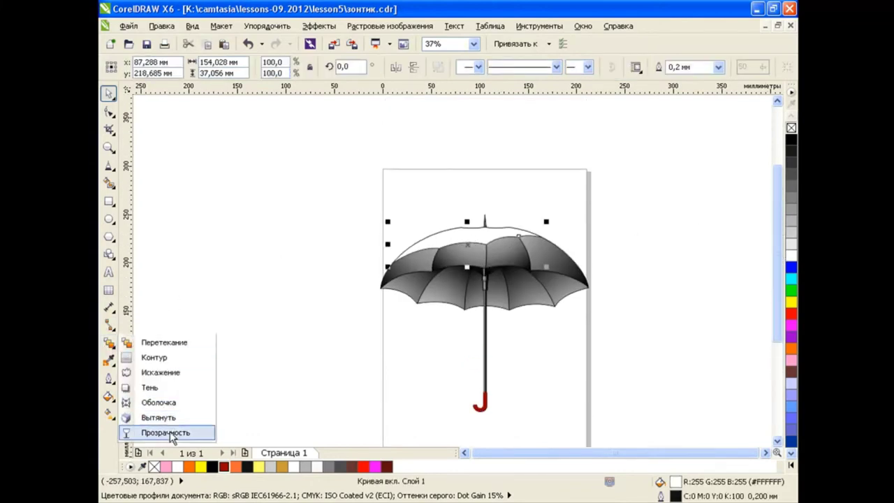
left_click(159, 429)
left_click_drag(428, 170, 489, 274)
left_click_drag(437, 146, 479, 257)
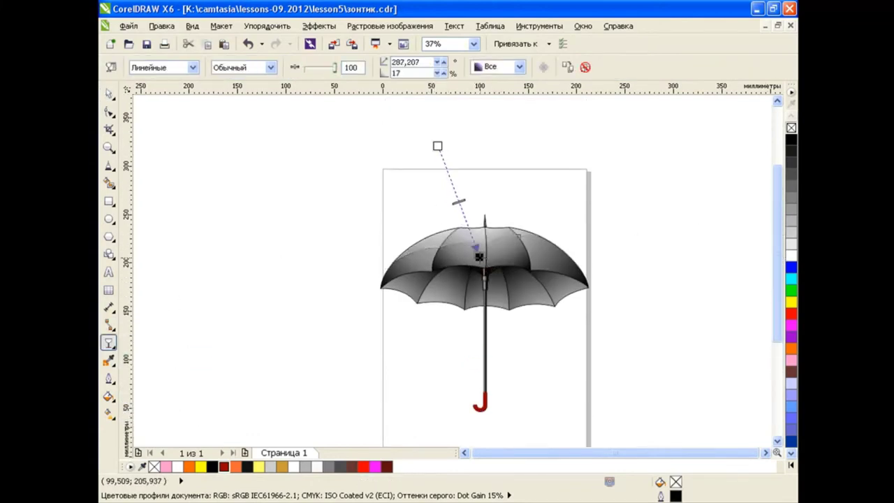
left_click(109, 93)
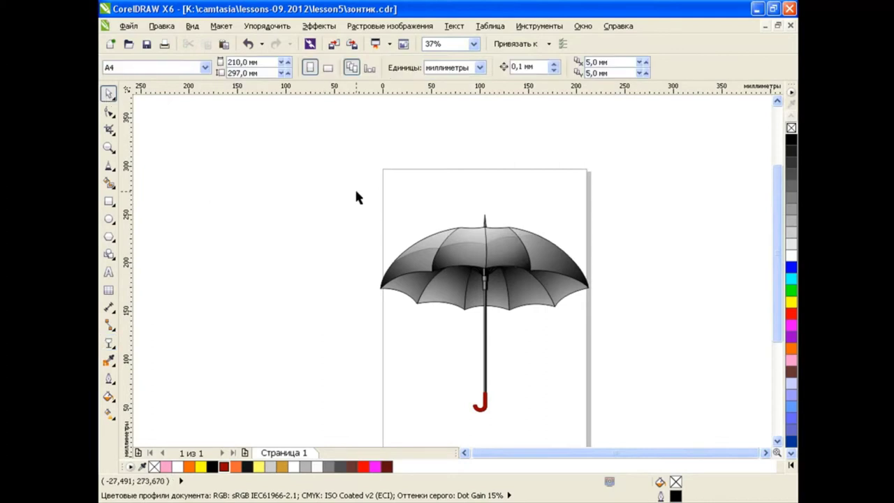
mouse_move(354, 187)
left_mouse_down()
mouse_move(613, 425)
mouse_move(418, 244)
mouse_move(645, 404)
left_mouse_up()
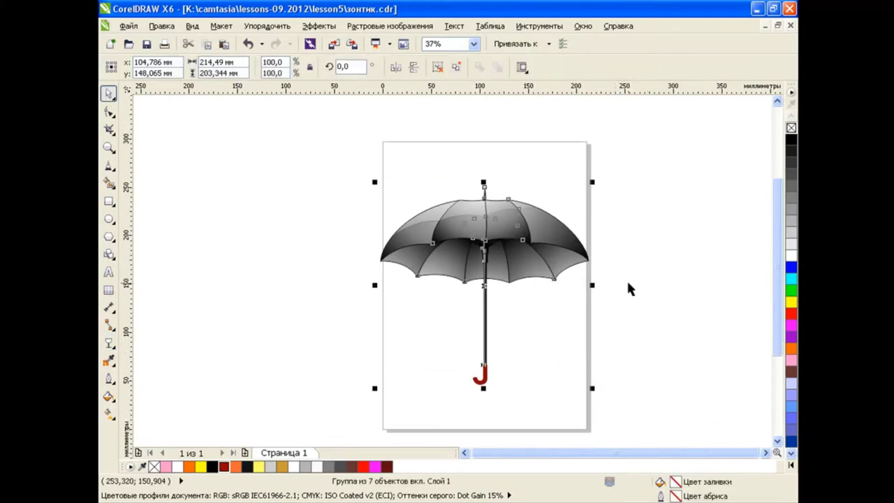
Spray a curved row of autumn leaves from the Растения category across the page top.
left_click(644, 319)
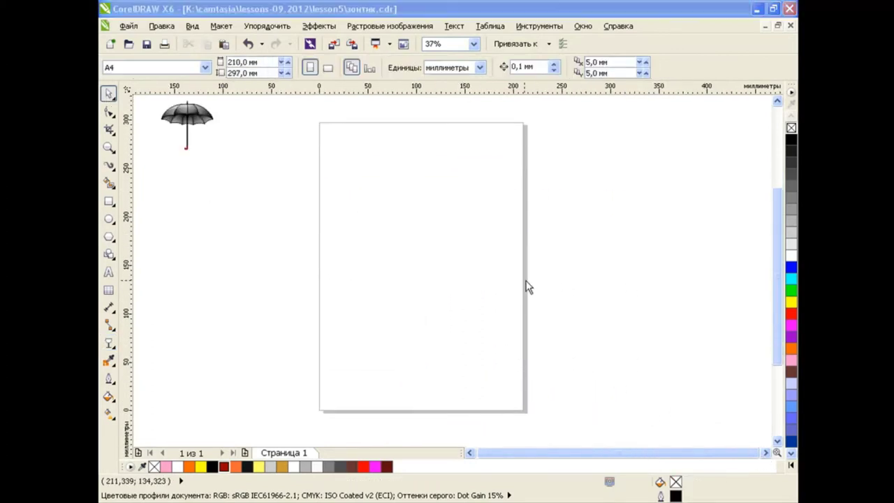
left_click(110, 166)
left_click(199, 210)
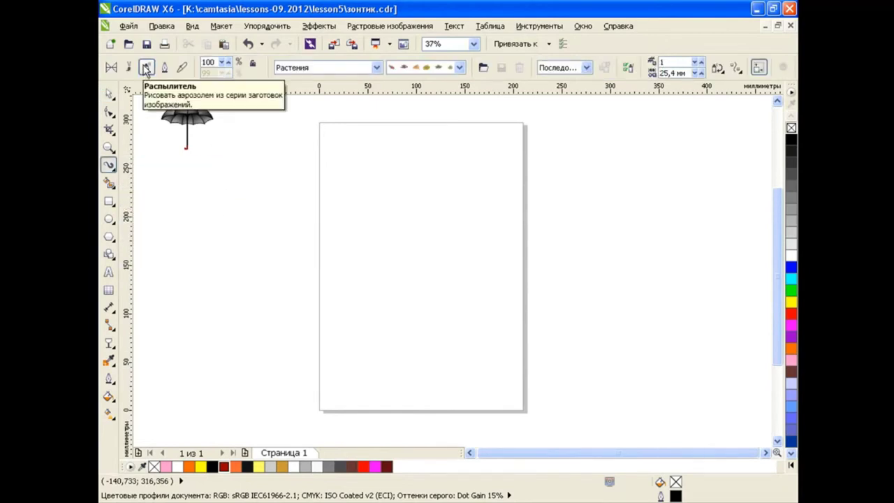
left_click(376, 67)
left_click(299, 161)
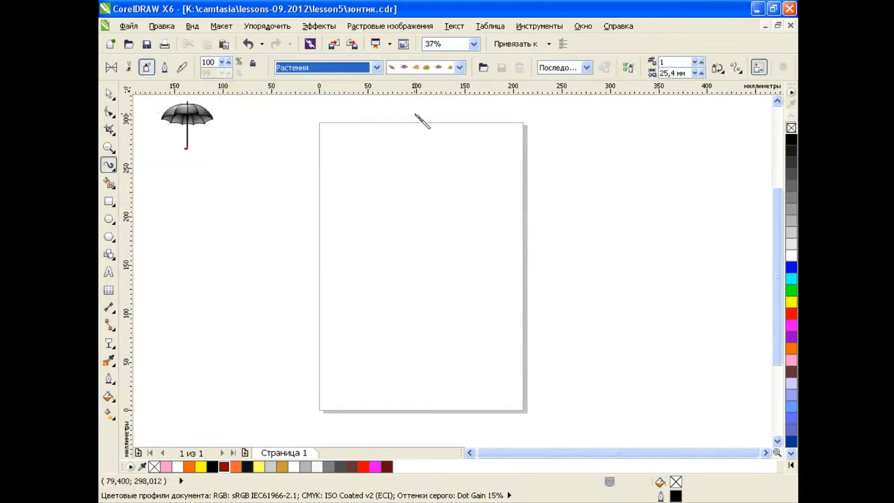
left_click(459, 67)
left_click(440, 205)
mouse_move(306, 270)
left_mouse_down()
mouse_move(325, 247)
mouse_move(590, 201)
left_mouse_up()
Separate the sprayed leaves from their path, delete the path, and shift the leaf row.
left_click(266, 26)
left_click(307, 179)
left_click(108, 93)
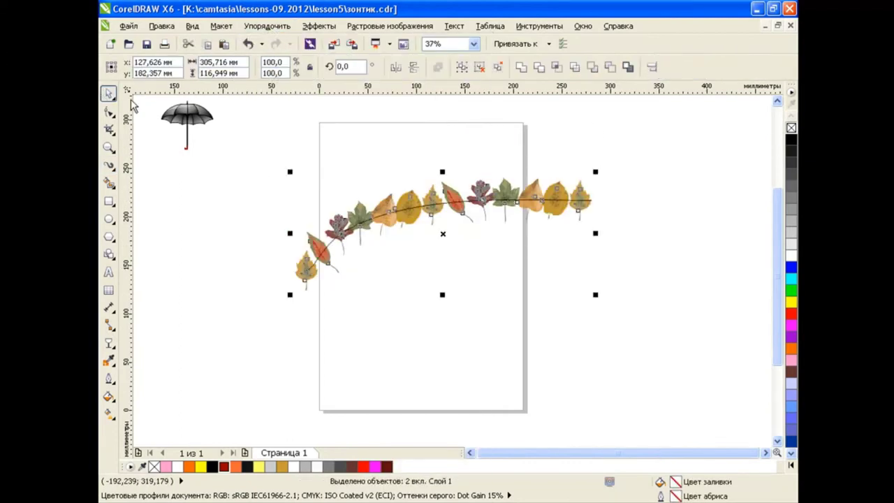
key("Escape")
left_click(443, 201)
key("Delete")
mouse_move(483, 196)
left_mouse_down()
mouse_move(488, 225)
mouse_move(463, 166)
mouse_move(408, 217)
left_mouse_up()
Move a red leaf to the left and enlarge the yellow leaf about 3x below it.
left_click(489, 219, "ctrl")
left_click_drag(446, 164, 192, 213)
left_click(311, 297, "ctrl")
mouse_move(325, 323)
left_mouse_down()
mouse_move(380, 426)
mouse_move(446, 273)
left_mouse_up()
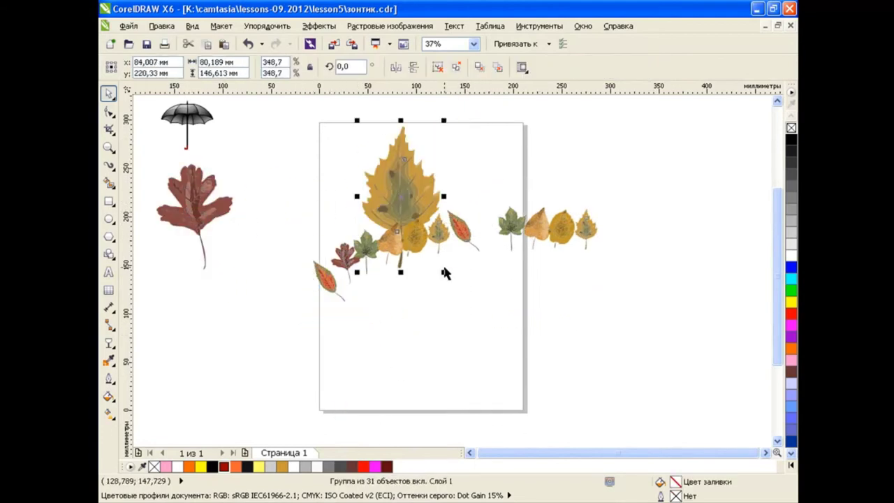
left_click_drag(395, 183, 175, 314)
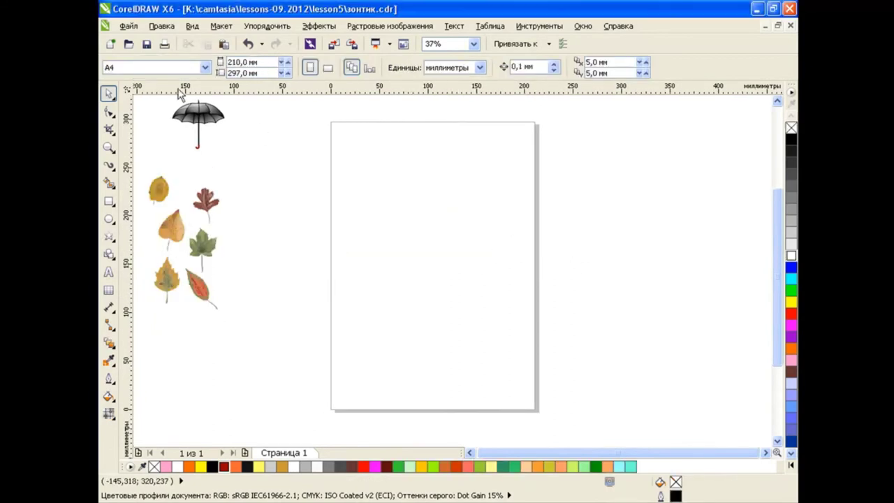
Move the umbrella to the page centre, enlarge it, and tilt it 31°.
left_click_drag(207, 116, 425, 237)
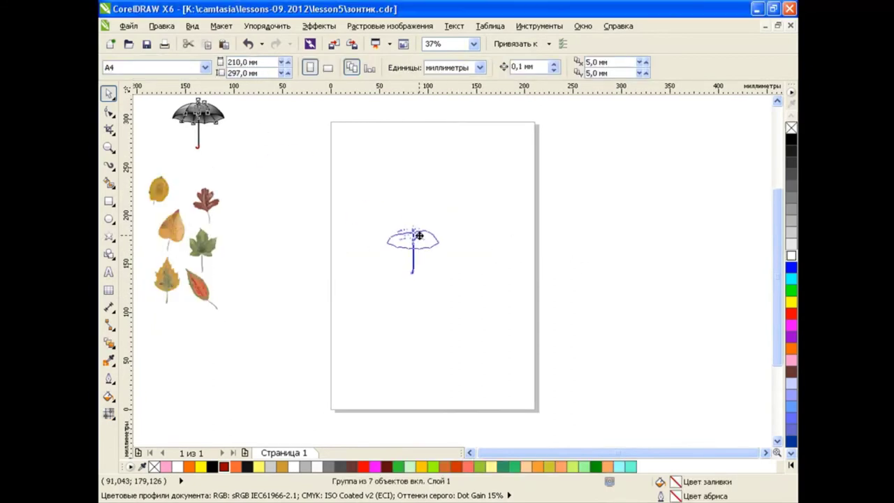
left_click_drag(444, 279, 543, 373)
type("31")
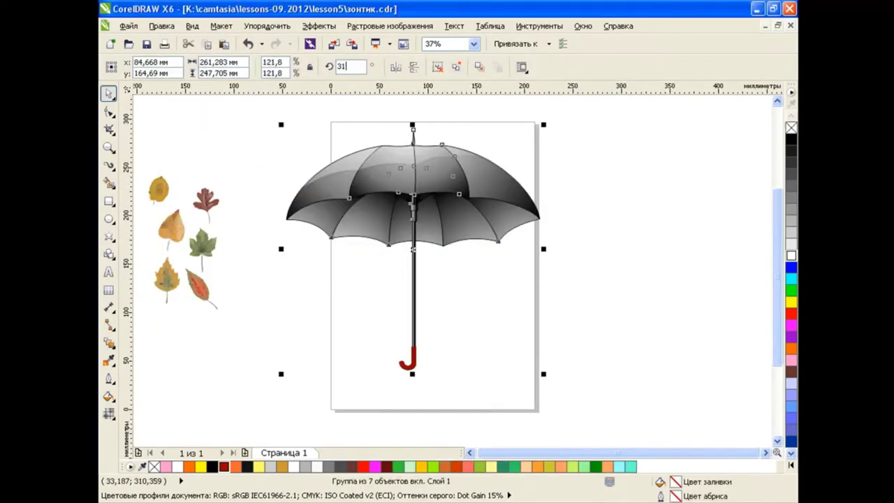
key("Return")
left_click(589, 254)
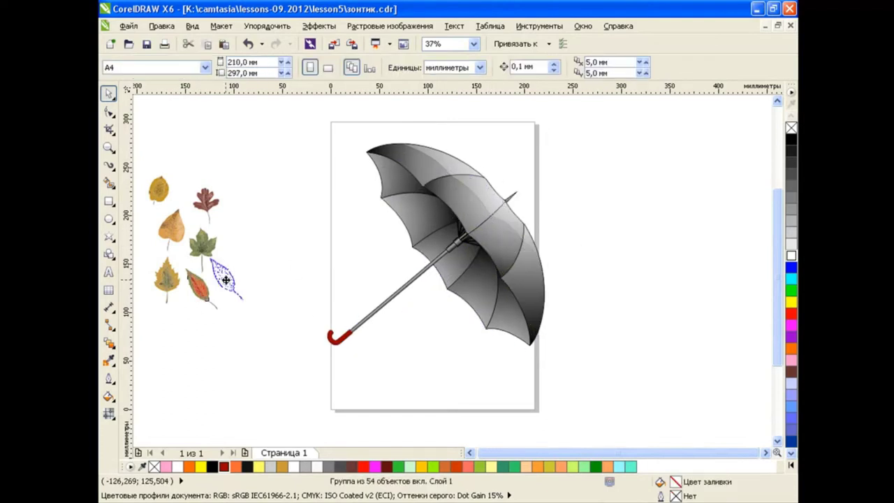
Place red and green leaves on the umbrella; scatter orange, maroon and birch leaves top-left.
left_click_drag(226, 280, 414, 154)
left_click_drag(202, 246, 469, 193)
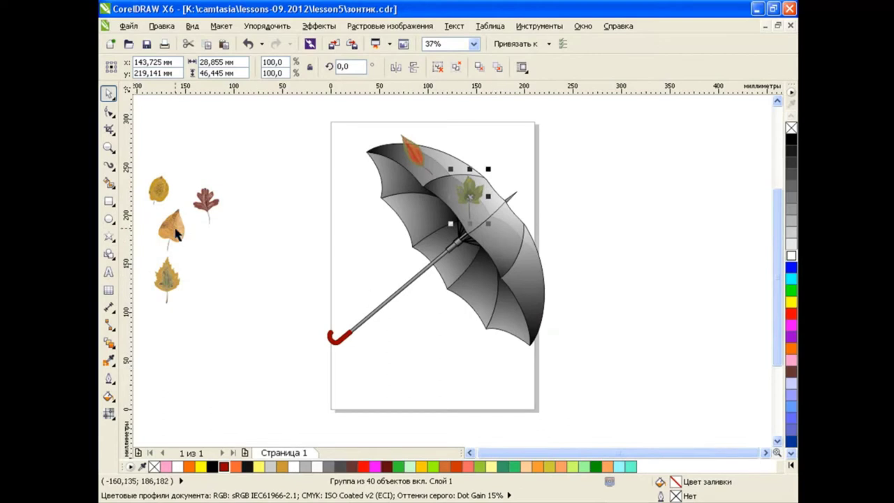
left_click_drag(176, 234, 345, 143)
left_click(229, 221)
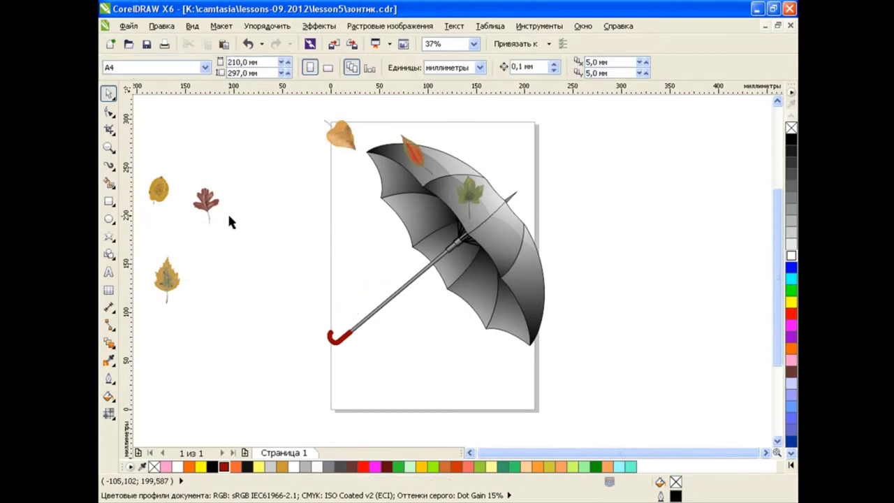
mouse_move(206, 201)
left_mouse_down()
mouse_move(326, 184)
mouse_move(307, 169)
left_mouse_up()
left_click_drag(168, 279, 307, 126)
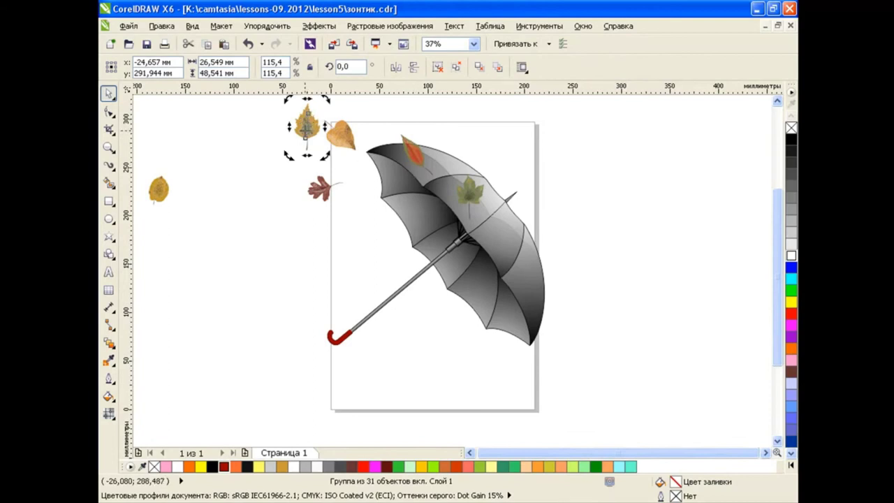
Reposition and rotate the birch and maroon leaves, and place the yellow leaf top right.
left_click_drag(311, 126, 297, 243)
double_click(293, 232)
left_click_drag(320, 189, 294, 160)
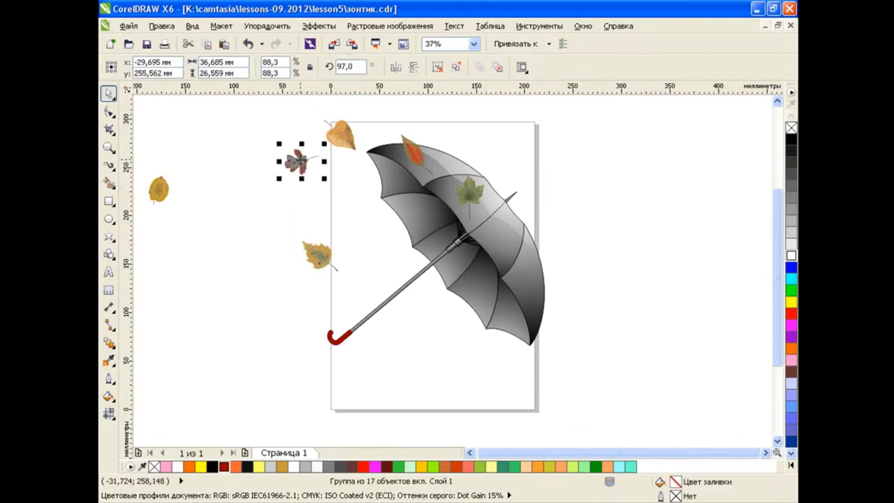
left_click_drag(341, 135, 353, 109)
left_click_drag(161, 189, 376, 254)
mouse_move(385, 192)
left_mouse_down()
mouse_move(365, 197)
mouse_move(493, 143)
left_mouse_up()
left_click(585, 297)
Spray several strokes of plant leaves below the umbrella to form a wide pile.
left_click(124, 167)
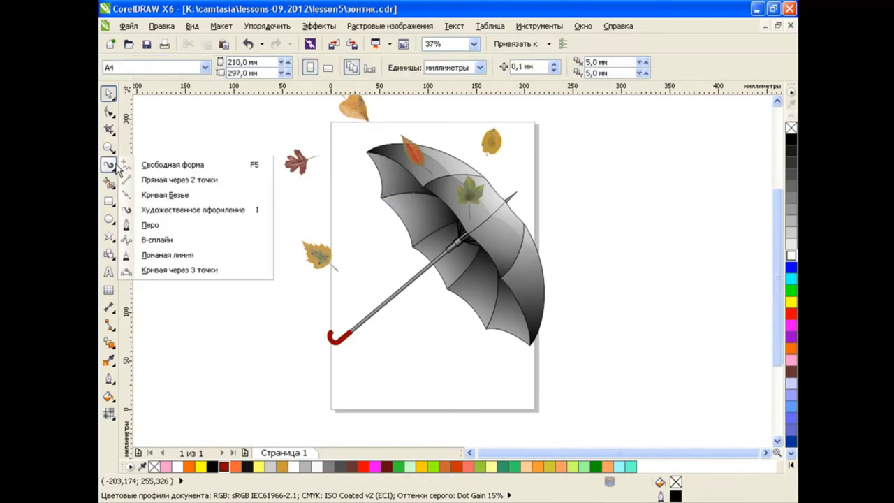
left_click(175, 209)
left_click(146, 67)
mouse_move(303, 319)
left_mouse_down()
mouse_move(573, 352)
mouse_move(273, 372)
left_mouse_up()
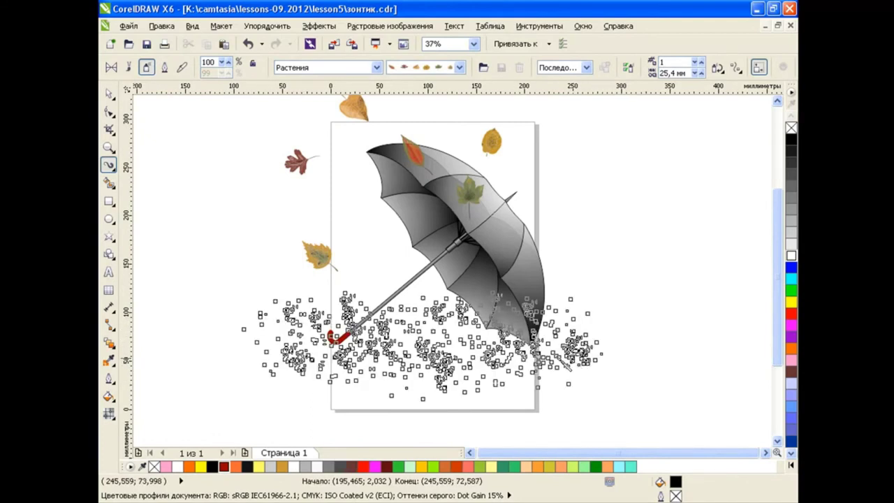
left_click_drag(454, 380, 307, 380)
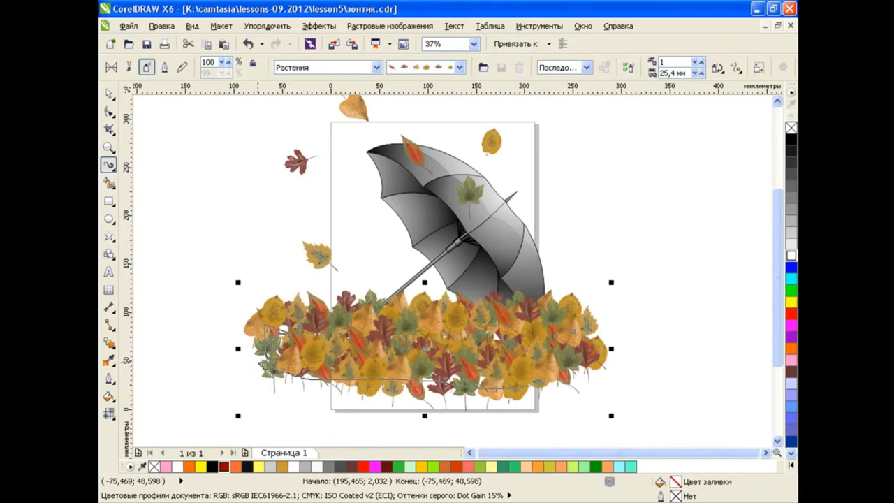
left_click_drag(257, 360, 604, 364)
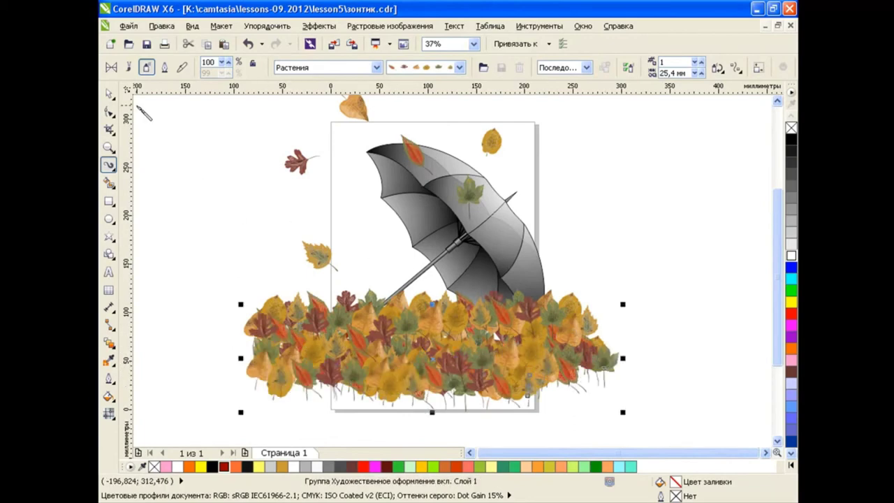
Bring the umbrella in front of the leaf pile, and the falling leaves in front of the umbrella.
key("space")
left_click(487, 232)
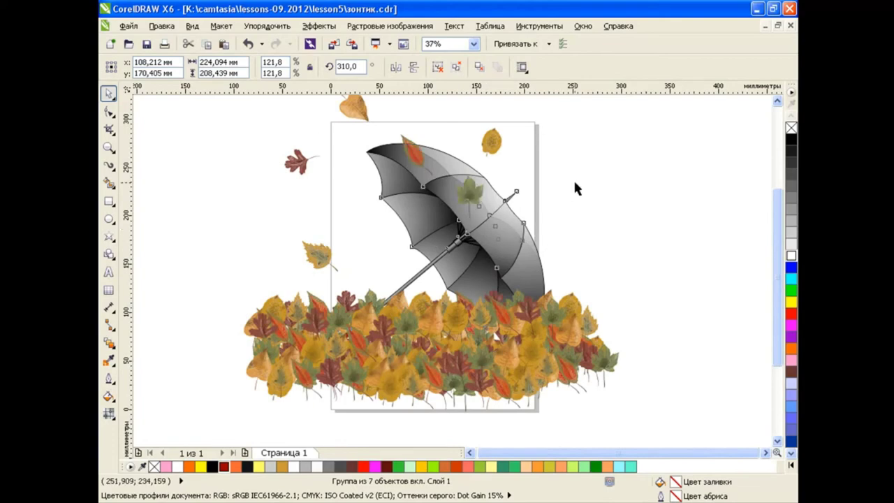
left_click(491, 141)
left_click(413, 150, "shift")
left_click(460, 184, "shift")
left_click(320, 257, "shift")
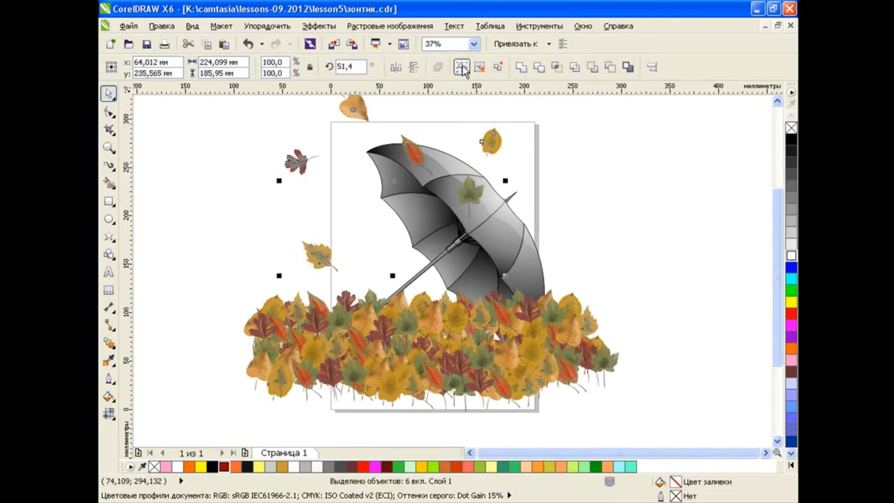
key("Escape")
left_click(524, 230)
key("shift+Page_Up")
left_click(356, 107)
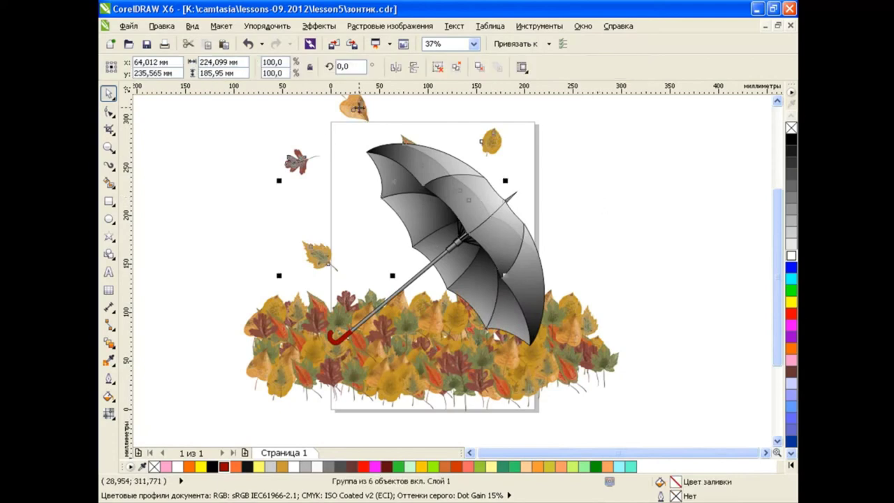
key("shift+Page_Up")
left_click(581, 204)
Draw a rectangle across the artwork's lower band and move it just below the picture.
scroll(779, 273, "up", 1)
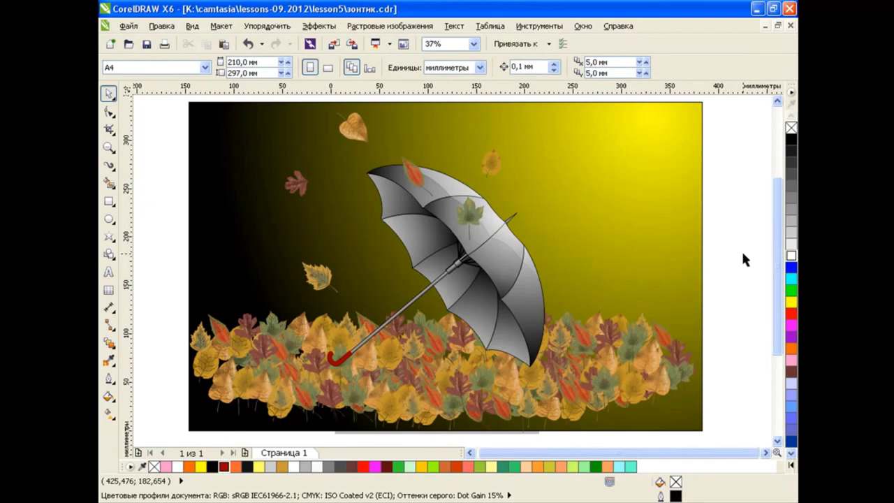
left_click(612, 368)
scroll(754, 368, "down", 2)
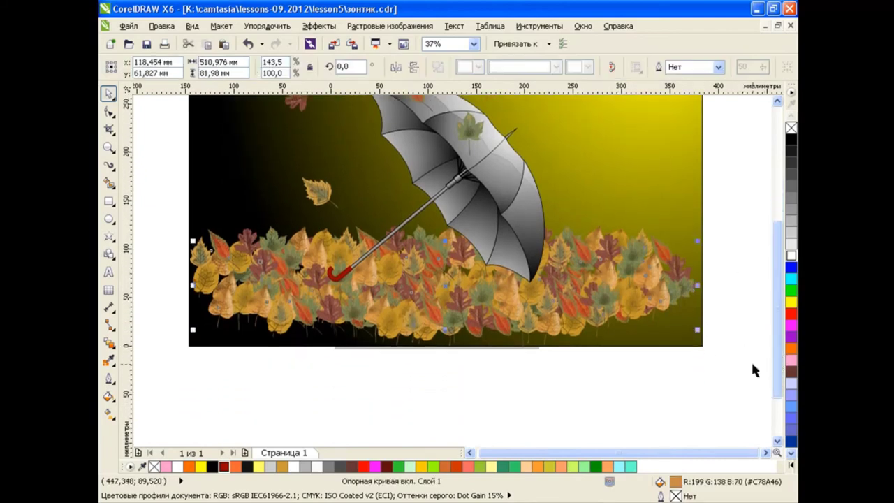
key("F6")
left_click_drag(187, 227, 702, 345)
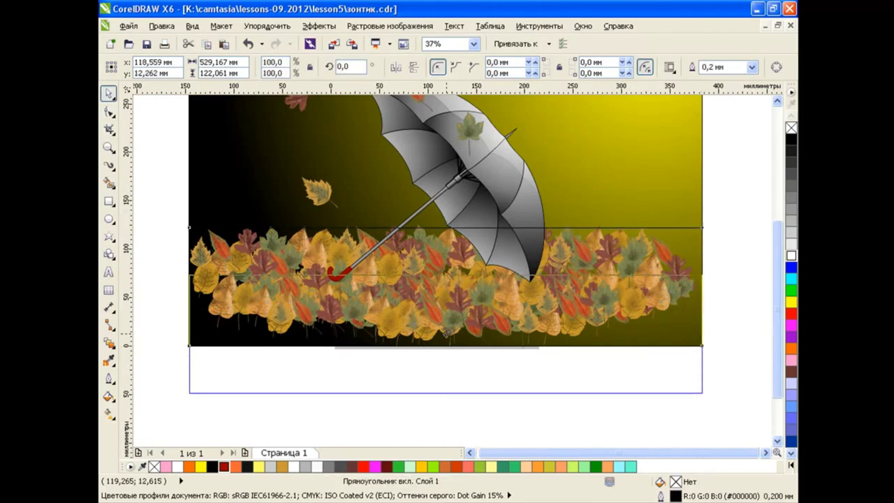
left_click_drag(445, 286, 445, 411)
scroll(768, 358, "down", 2)
left_click(555, 228)
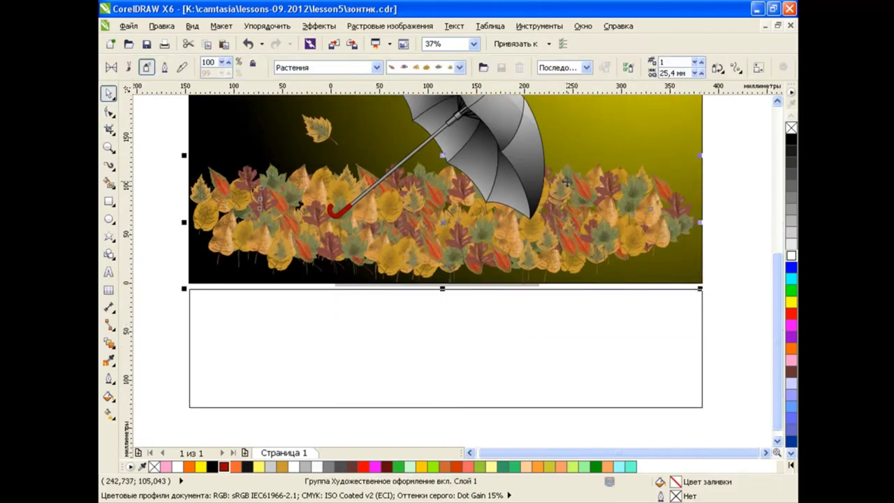
PowerClip the leaf pile inside the lower rectangle and start editing its contents.
left_click_drag(555, 228, 564, 319)
left_click(607, 397)
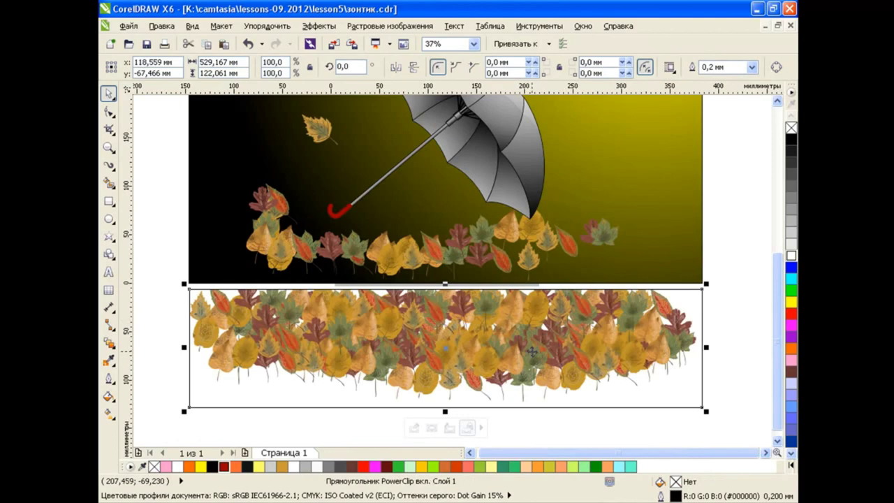
left_click(414, 428)
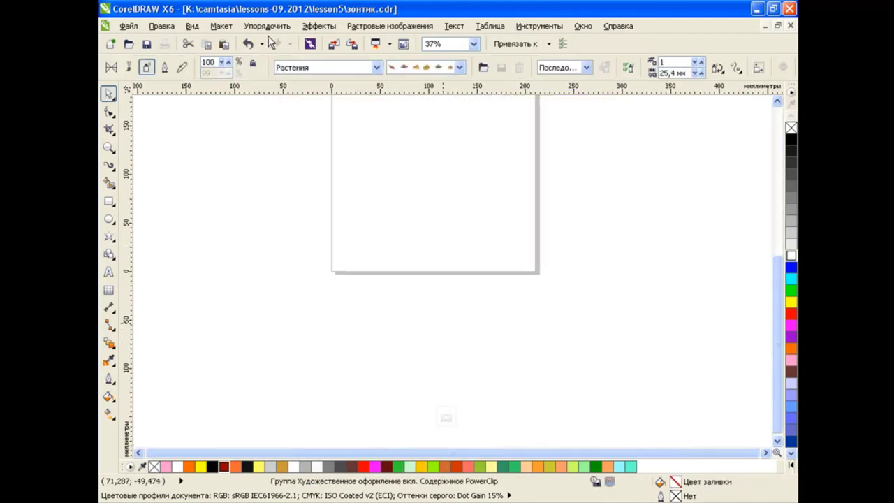
left_click(295, 96)
left_click(453, 314)
Enlarge the clipped leaves, move the rectangle up over the artwork's bottom, and remove its outline.
left_click_drag(183, 393, 449, 264)
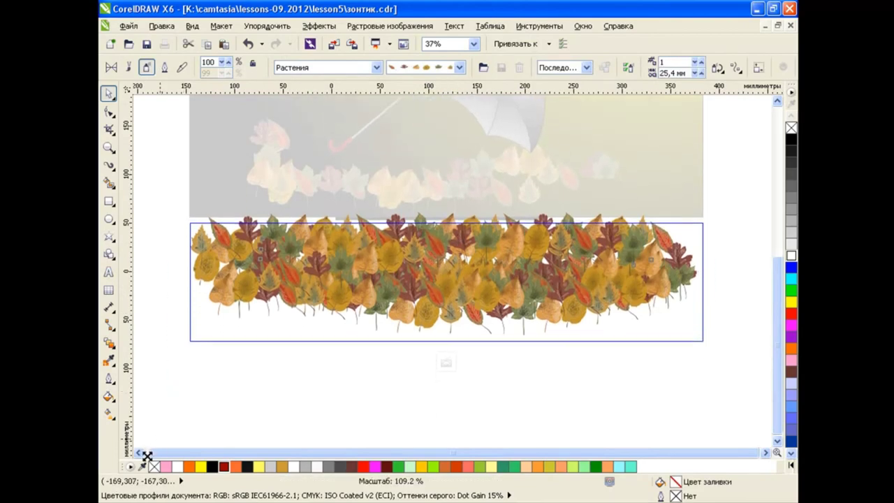
left_click_drag(465, 296, 466, 296)
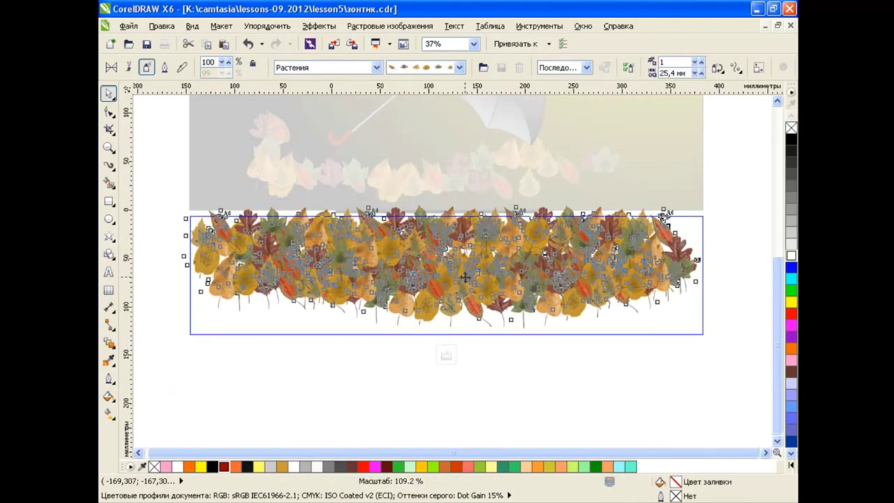
left_click(445, 356)
mouse_move(485, 359)
left_mouse_down()
mouse_move(483, 235)
mouse_move(487, 243)
left_mouse_up()
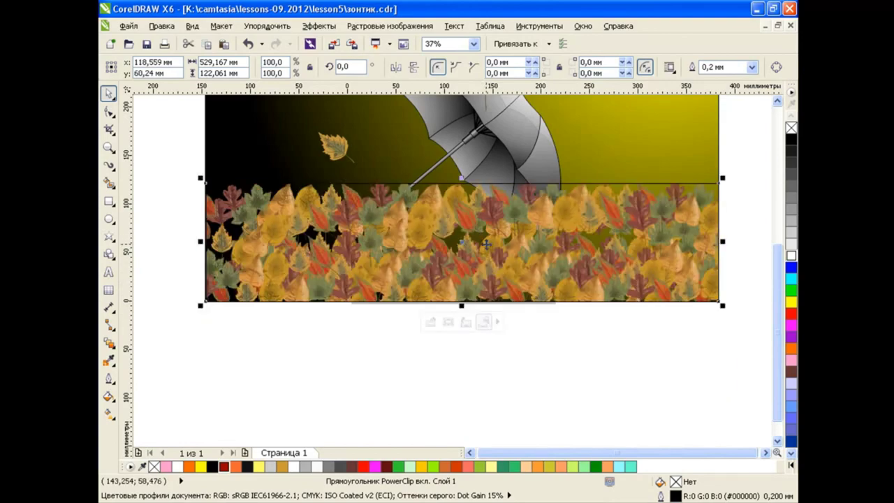
right_click(791, 129)
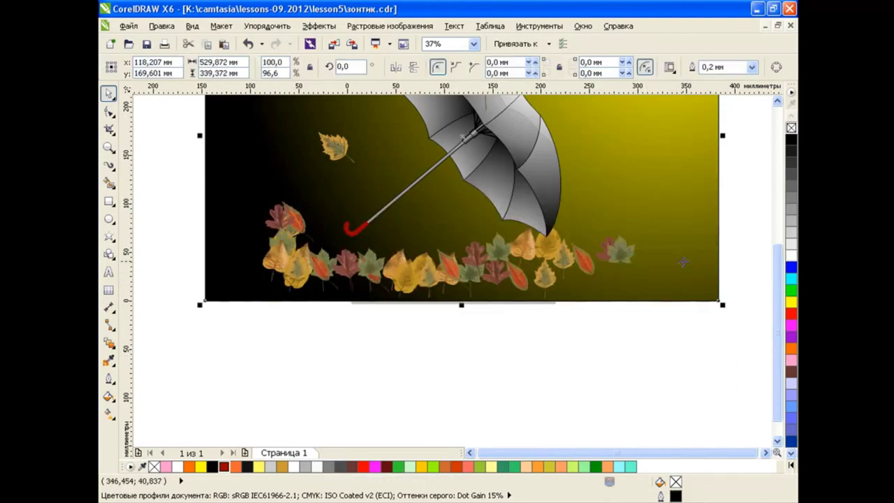